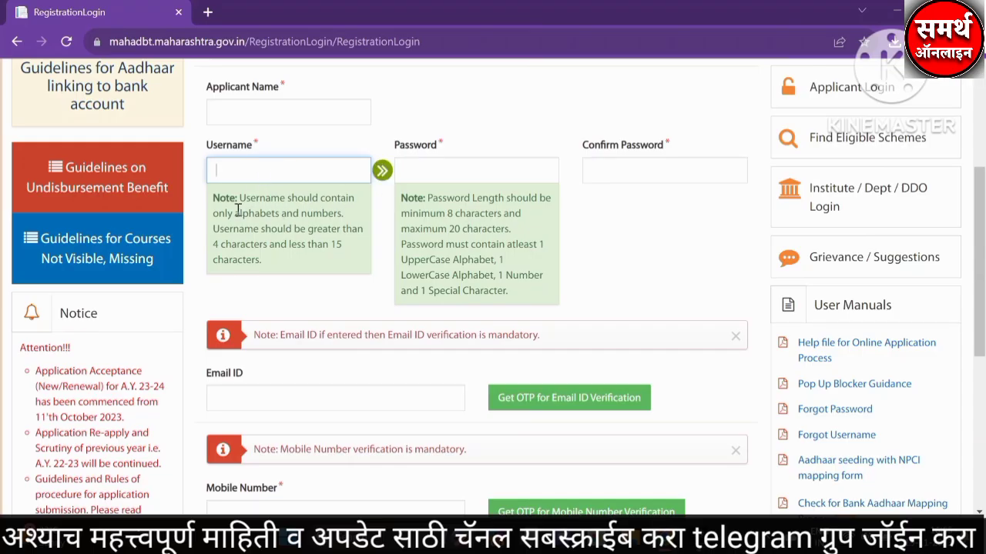
# Step: Examine the username and password rules under the matching fields of the New Registration form
pyautogui.moveTo(213, 244); pyautogui.dragTo(346, 251)
pyautogui.moveTo(239, 199); pyautogui.dragTo(337, 198)
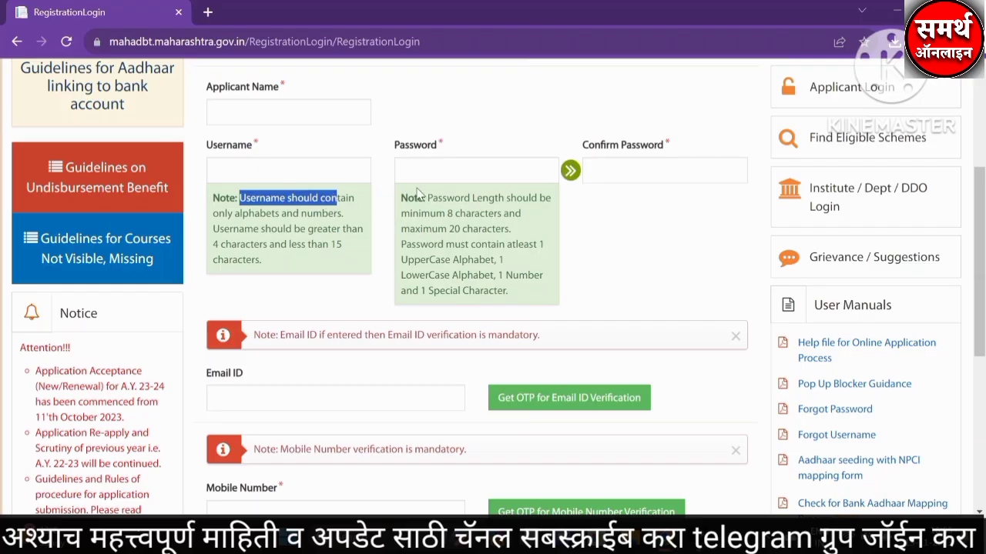
pyautogui.click(512, 169)
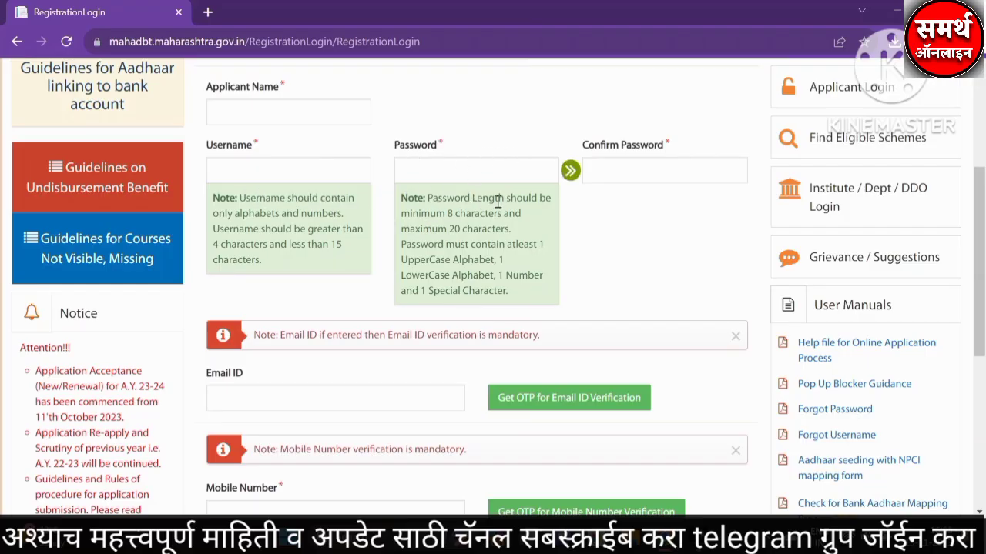
pyautogui.moveTo(445, 213); pyautogui.dragTo(520, 213)
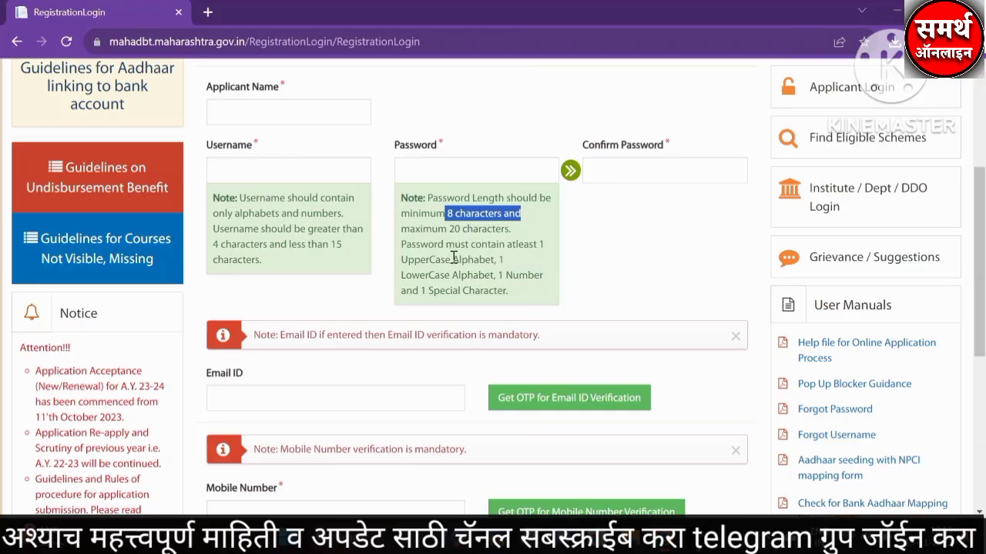
pyautogui.moveTo(453, 259); pyautogui.dragTo(495, 256)
pyautogui.moveTo(408, 260); pyautogui.dragTo(494, 259)
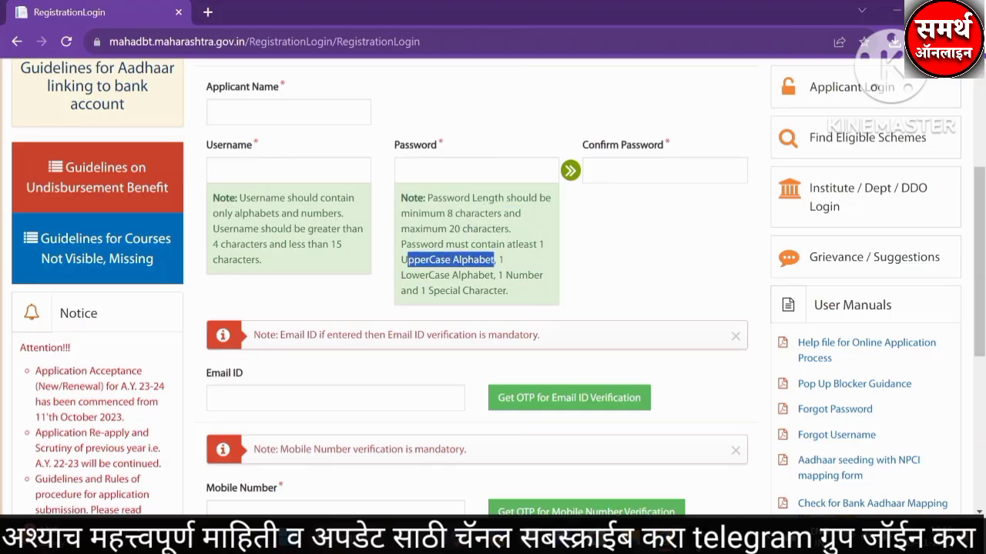
pyautogui.moveTo(420, 275); pyautogui.dragTo(506, 275)
pyautogui.moveTo(413, 290); pyautogui.dragTo(508, 276)
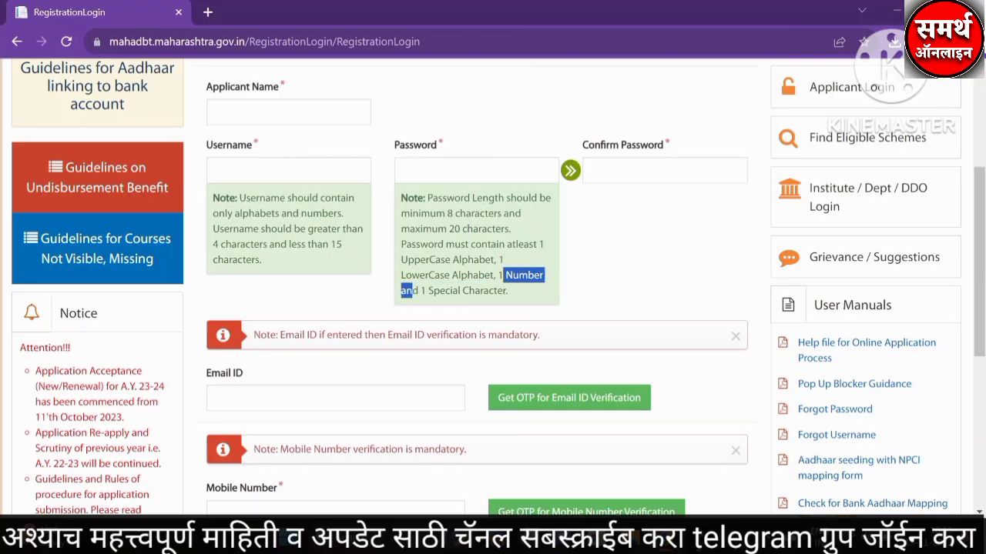
# Step: Review the email ID and mobile number verification fields and the captcha section of the registration form
pyautogui.scroll(-2, 369, 254)
pyautogui.click(296, 242)
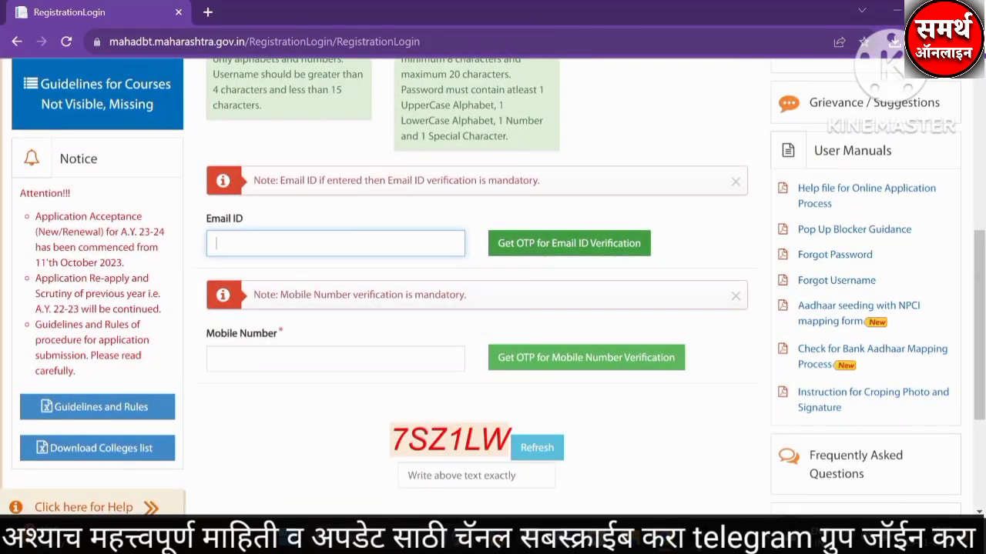
pyautogui.click(282, 354)
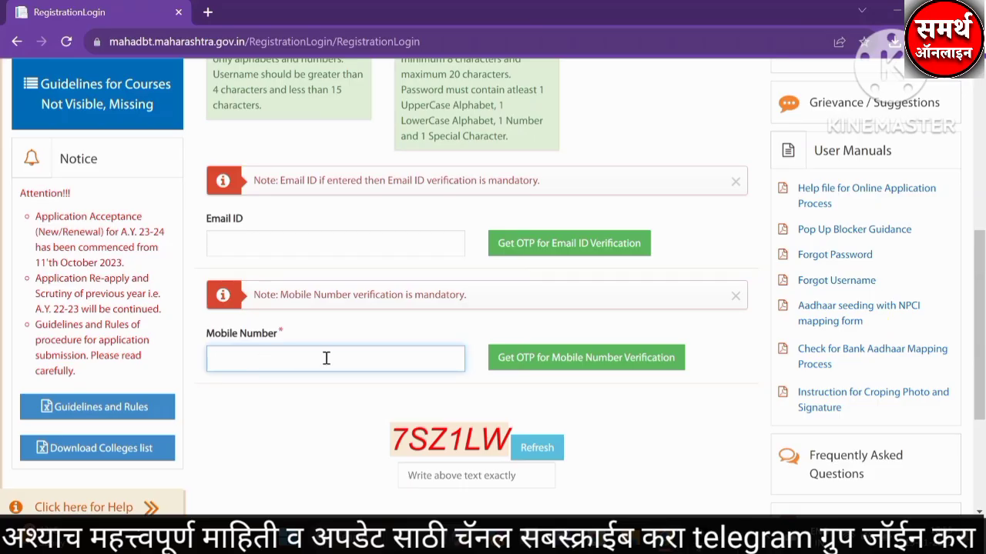
pyautogui.scroll(-1, 331, 370)
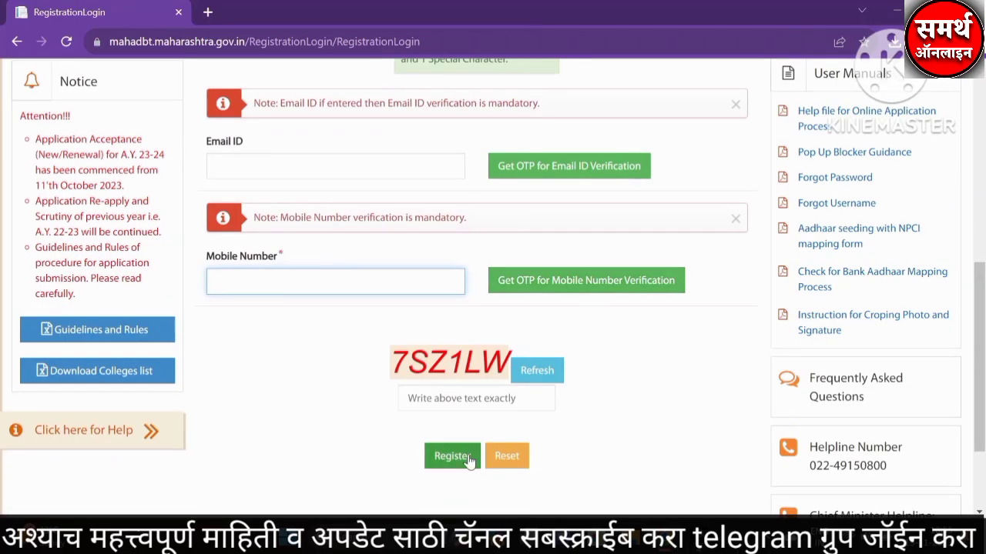
pyautogui.scroll(4, 465, 412)
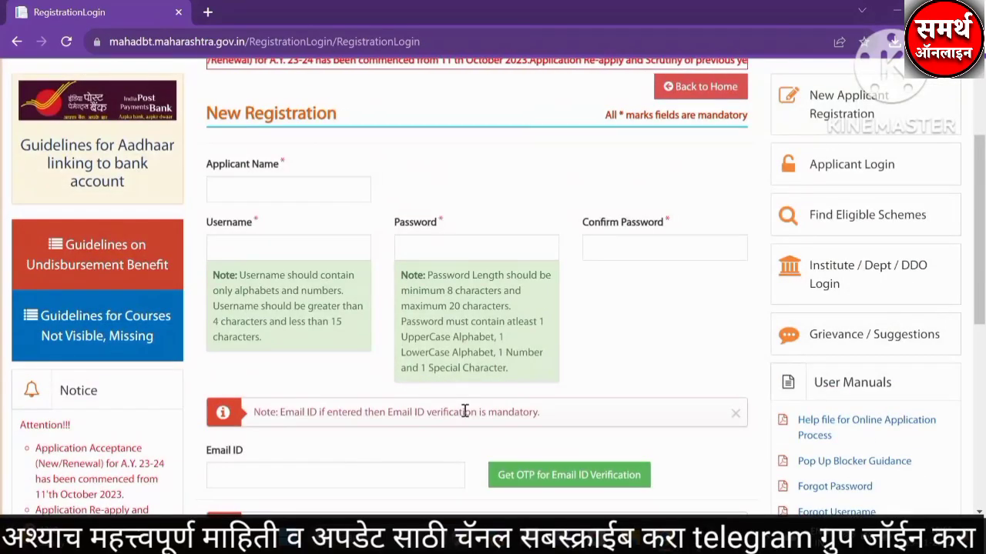
pyautogui.scroll(2, 465, 412)
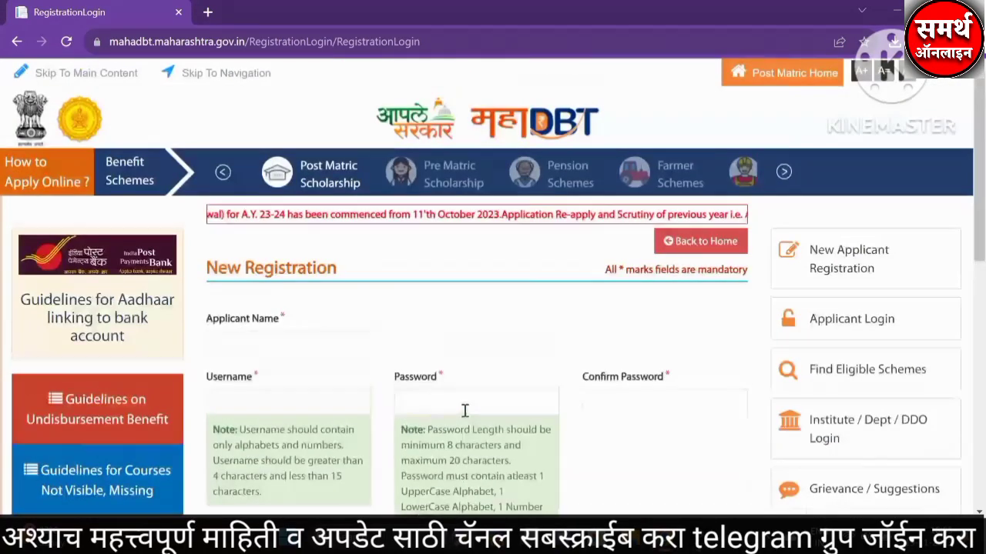
# Step: Open the applicant login page and go over its username and password fields
pyautogui.click(855, 318)
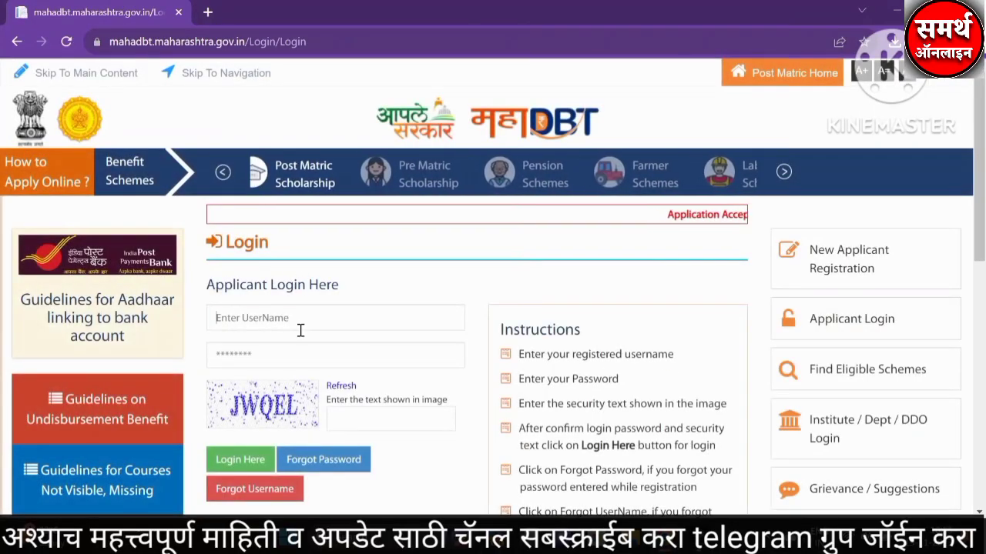
pyautogui.click(301, 326)
pyautogui.click(257, 358)
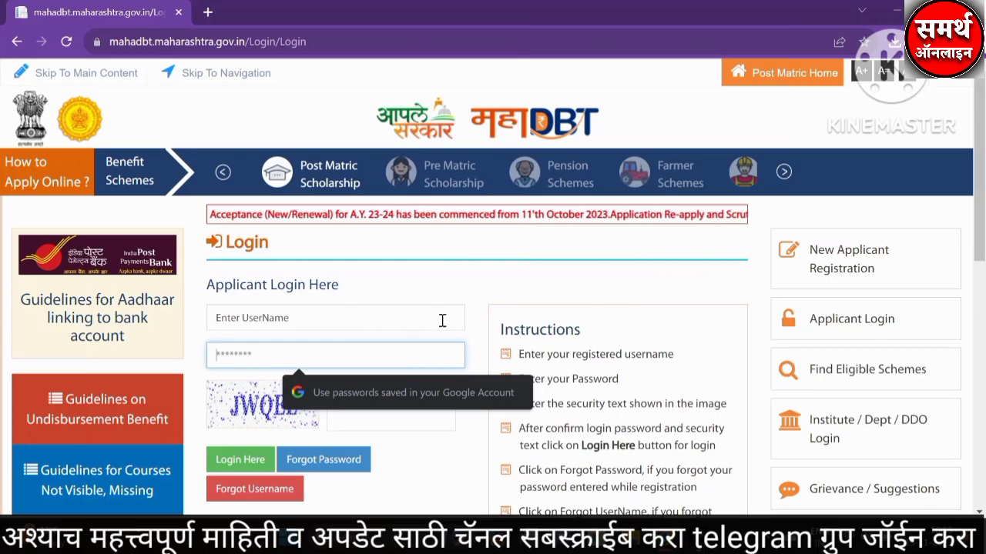
pyautogui.click(341, 325)
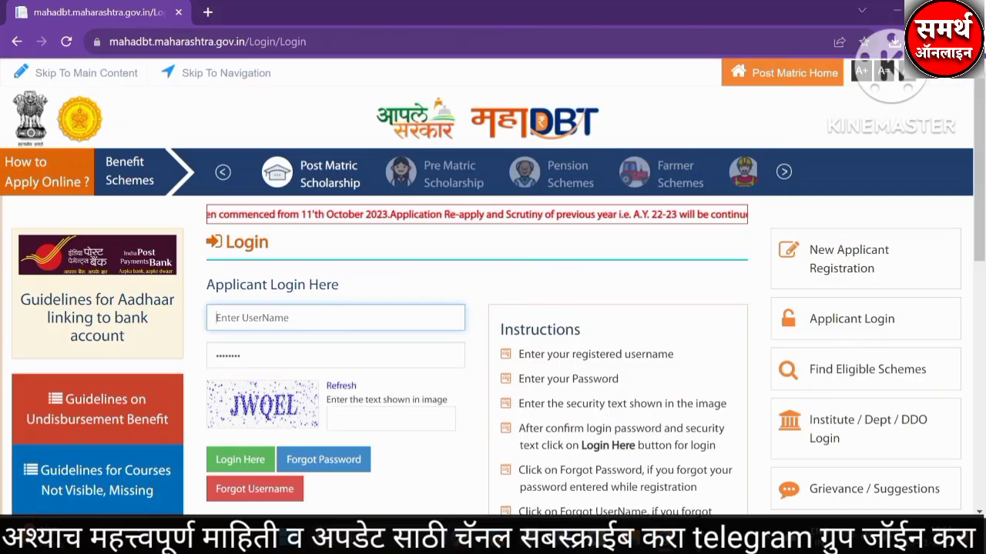
pyautogui.scroll(-1, 398, 305)
pyautogui.click(322, 279)
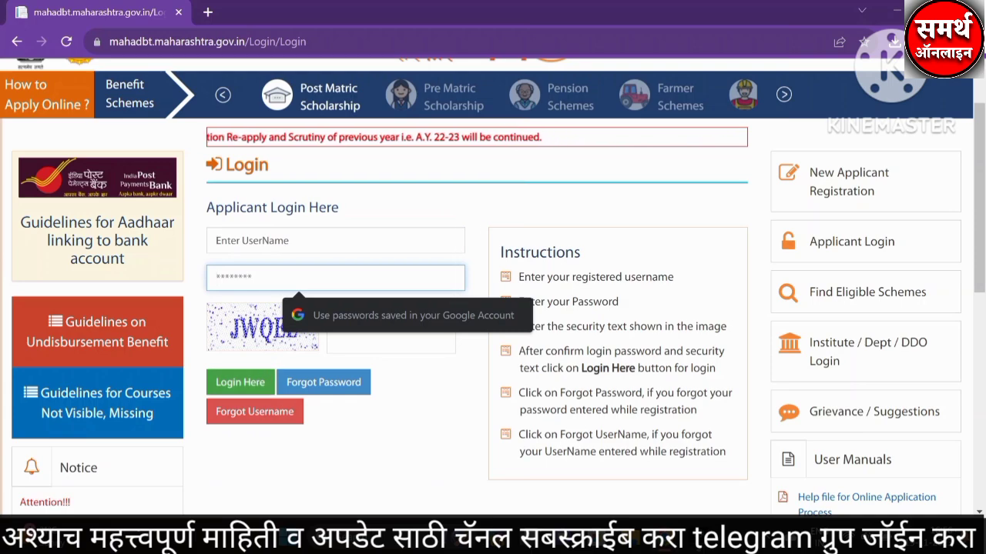
# Step: Review the name, mobile number, date of birth and captcha fields for username recovery, and return to the login page
pyautogui.click(247, 412)
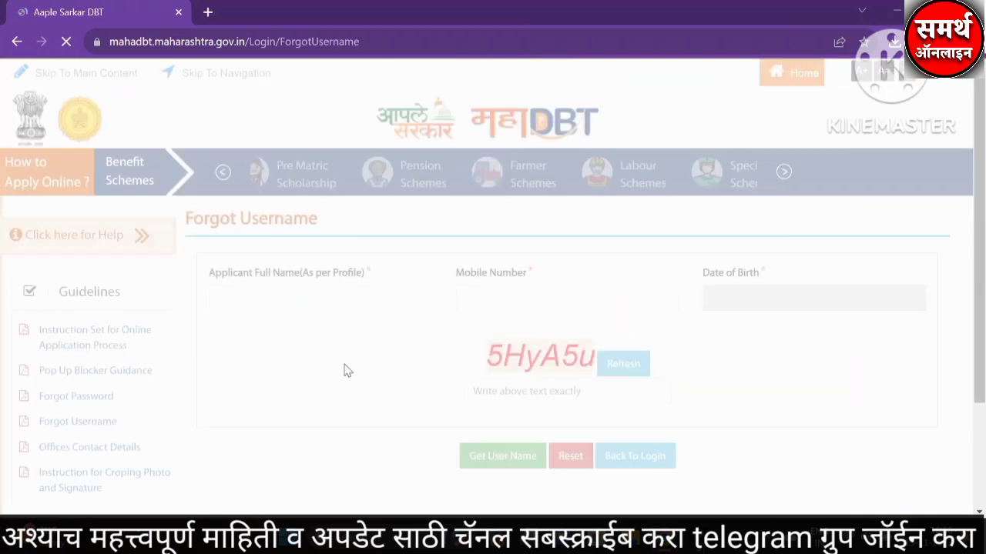
pyautogui.moveTo(231, 273); pyautogui.dragTo(348, 273)
pyautogui.click(246, 297)
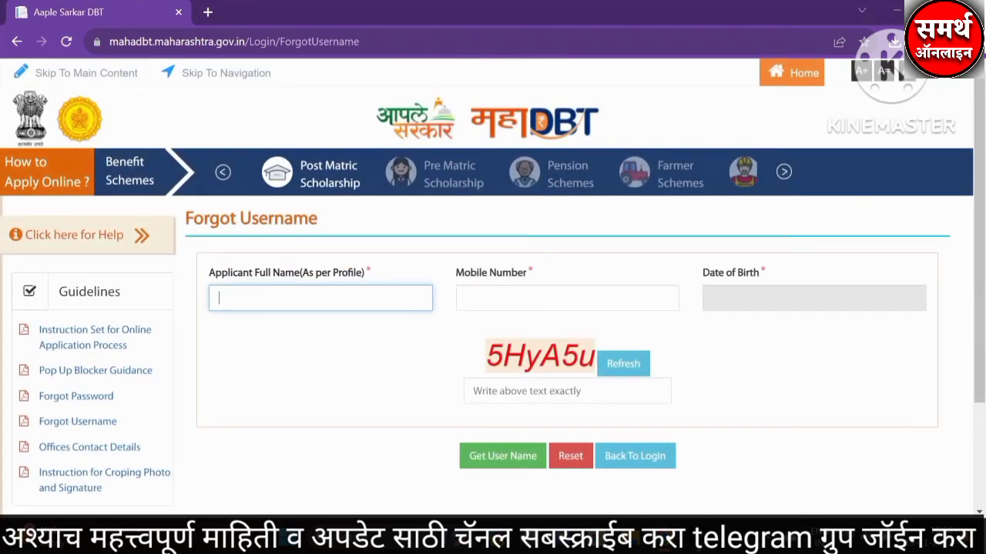
pyautogui.click(519, 297)
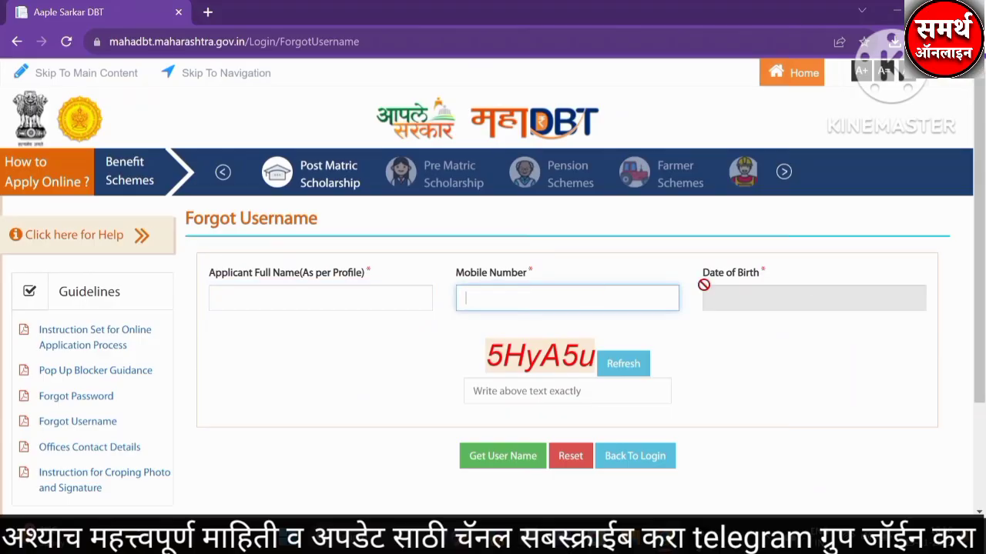
pyautogui.click(792, 289)
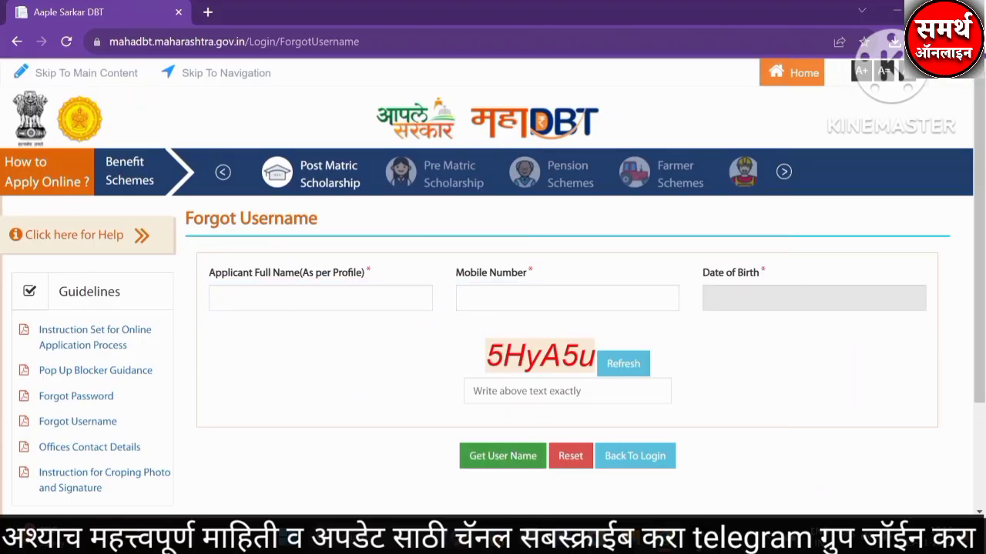
pyautogui.click(525, 394)
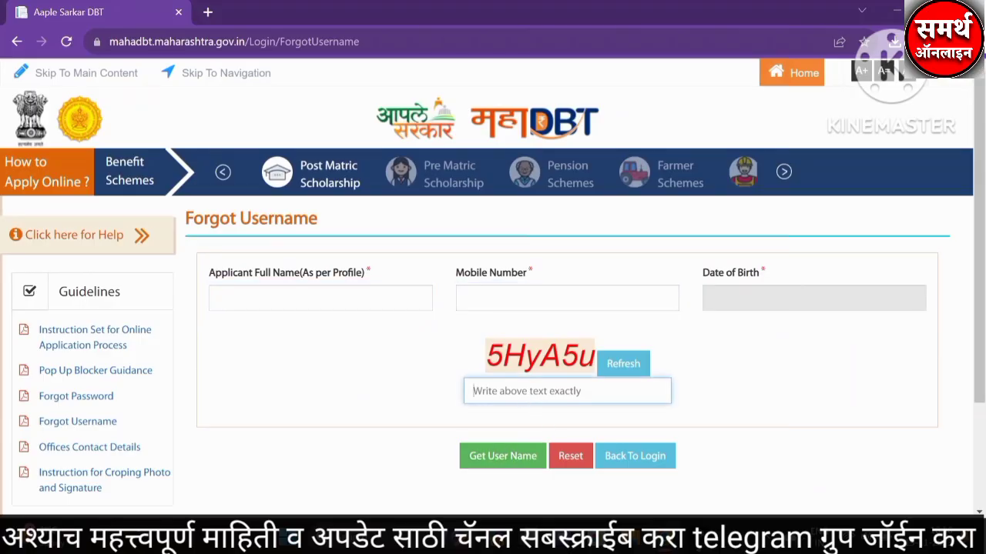
pyautogui.click(635, 457)
# Step: Review the username, OTP, new password and captcha fields for password recovery, and return to the login page
pyautogui.scroll(-1, 385, 399)
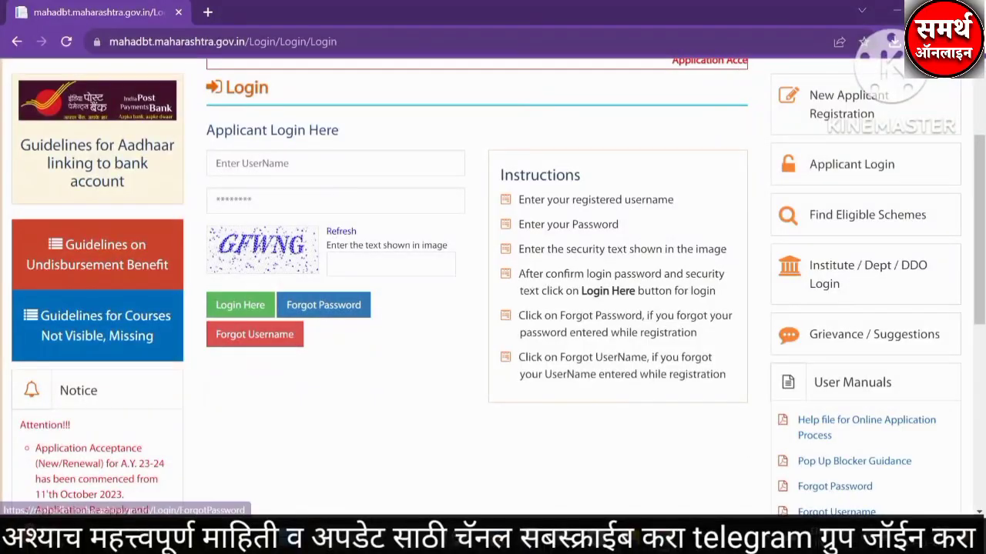
pyautogui.click(336, 305)
pyautogui.click(245, 305)
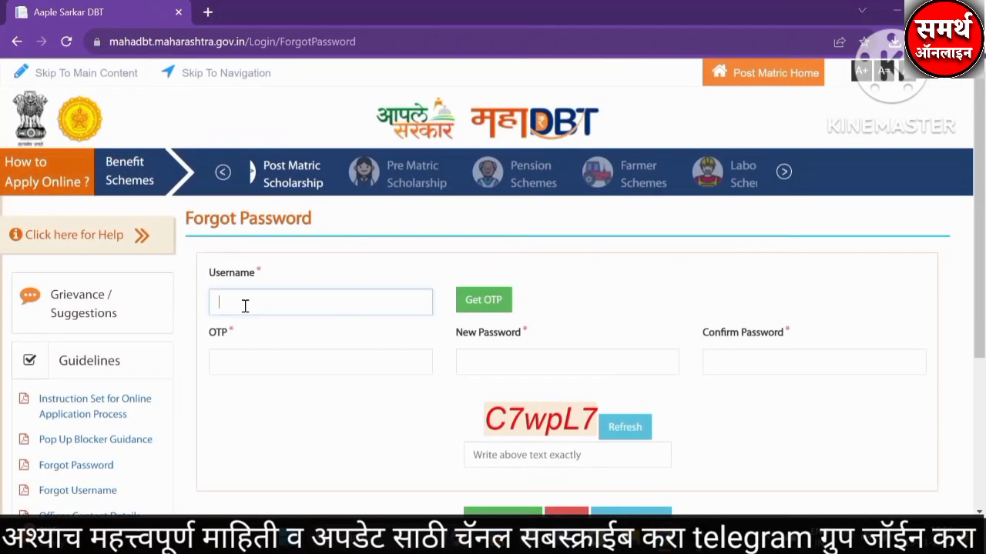
pyautogui.moveTo(210, 274); pyautogui.dragTo(301, 290)
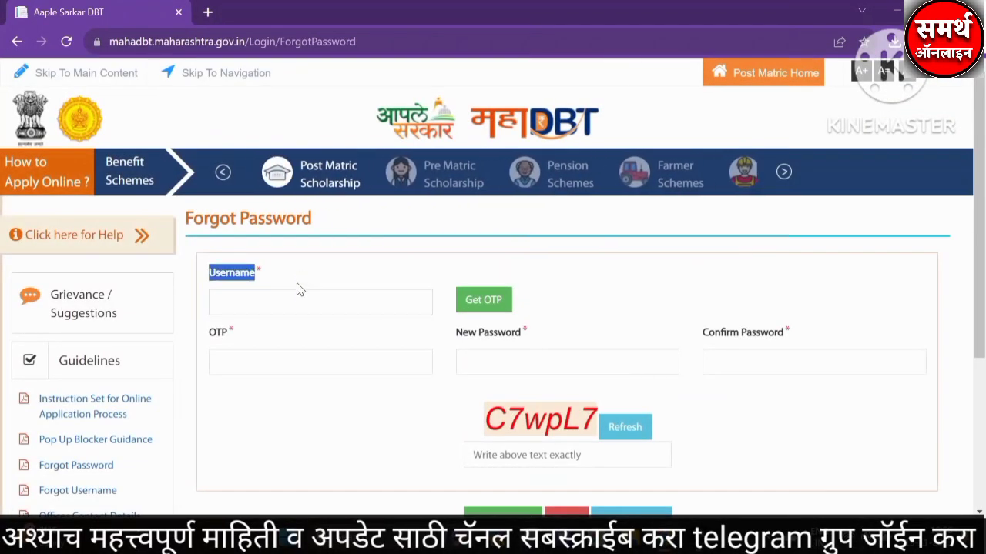
pyautogui.click(290, 363)
pyautogui.click(534, 359)
pyautogui.moveTo(725, 332); pyautogui.dragTo(808, 341)
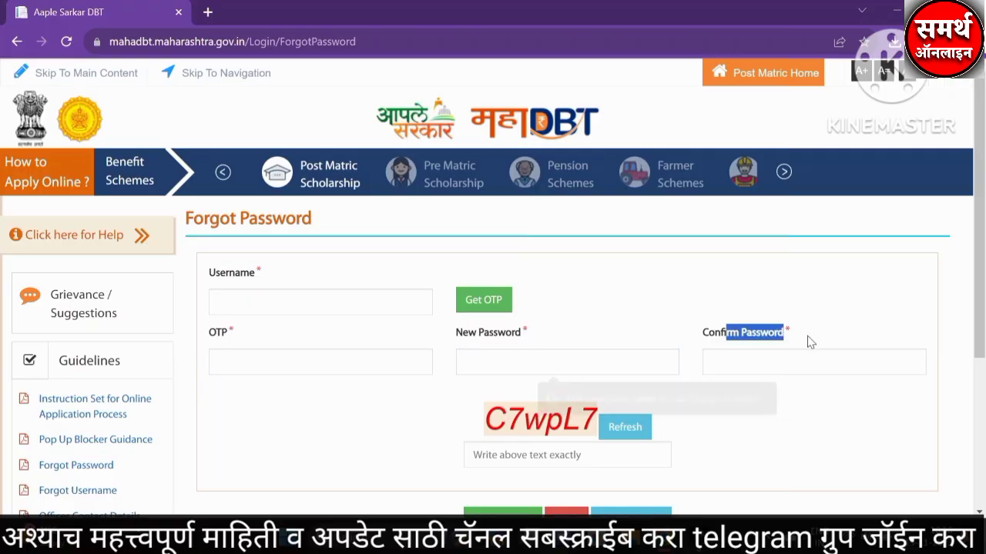
pyautogui.click(498, 453)
pyautogui.scroll(-1, 538, 449)
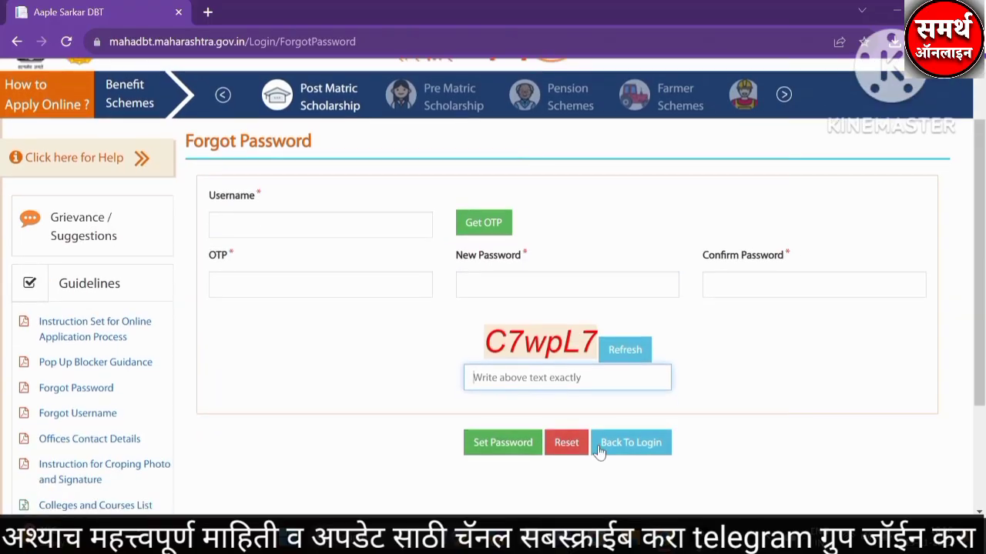
pyautogui.click(628, 443)
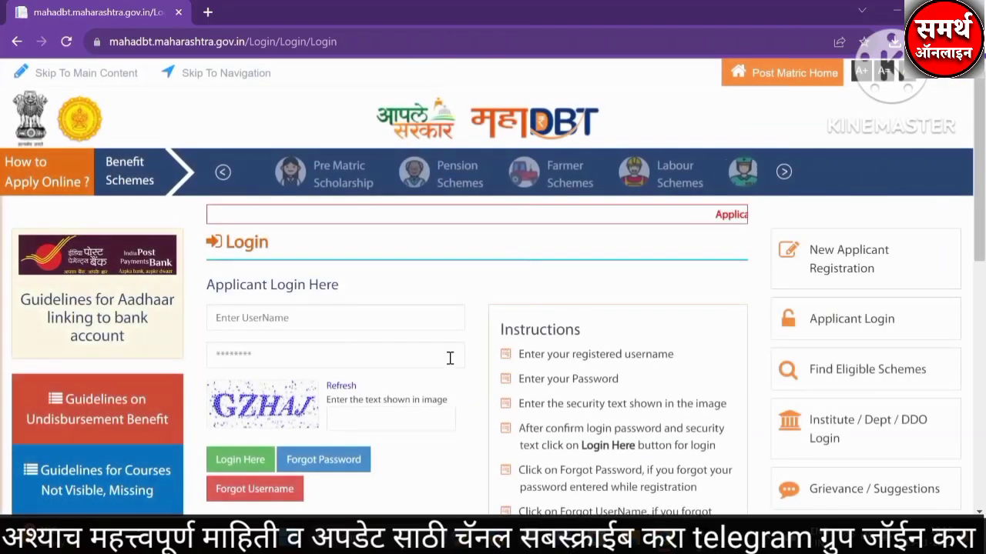
pyautogui.scroll(-1, 448, 362)
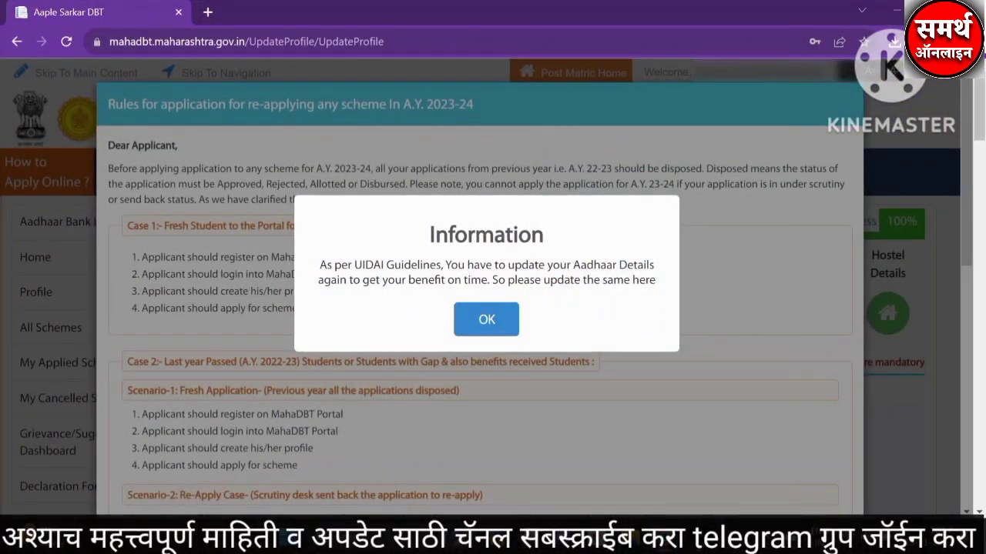
# Step: Read and dismiss the Aadhaar update notice, and close the A.Y. 2023-24 re-application rules
pyautogui.moveTo(319, 264); pyautogui.dragTo(583, 282)
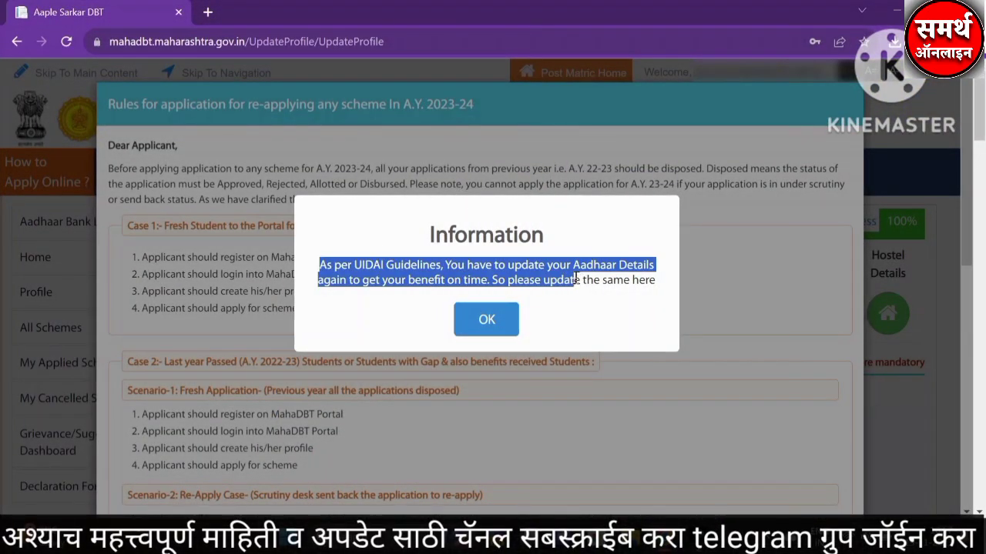
pyautogui.click(486, 321)
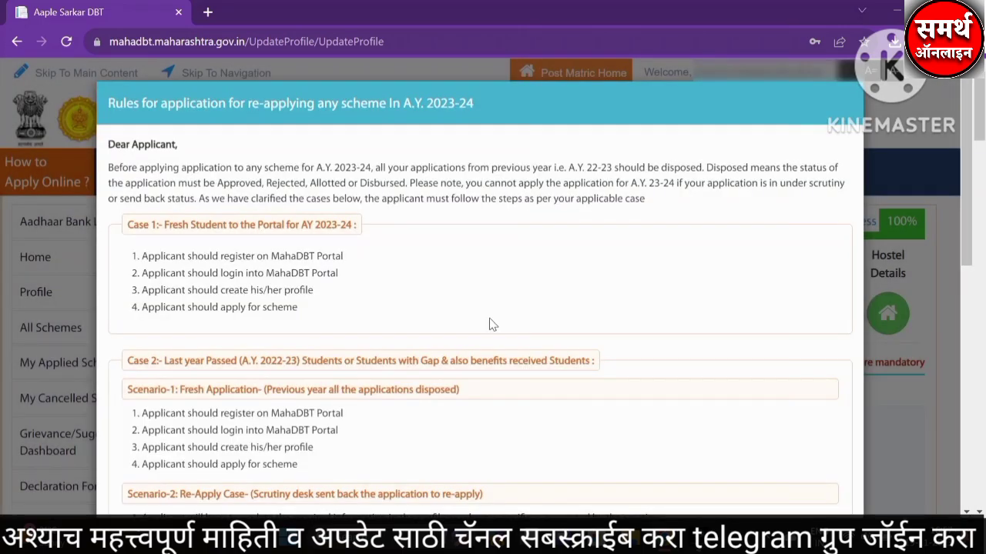
pyautogui.scroll(-10, 490, 346)
pyautogui.click(478, 470)
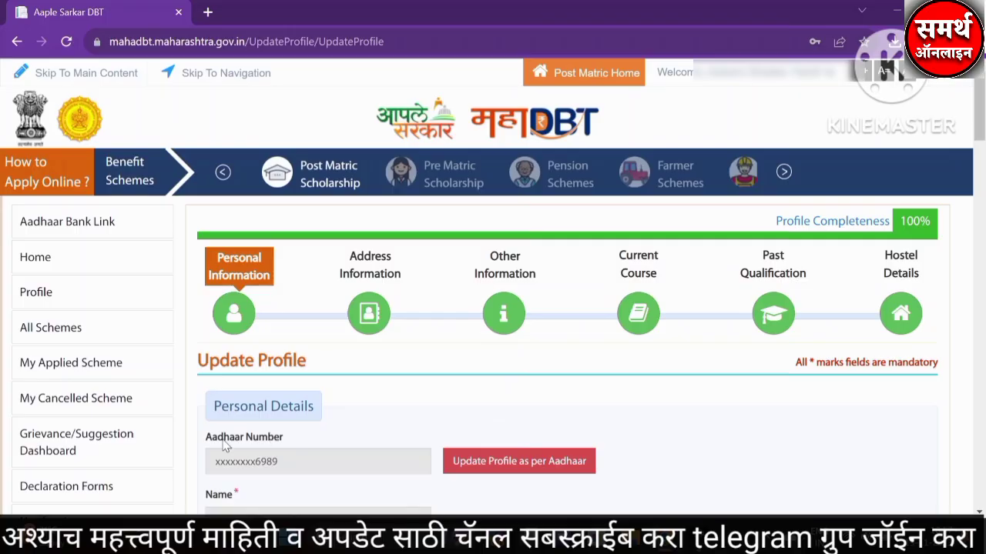
# Step: Open the Update Profile as per Aadhaar page from the personal details and examine its Aadhaar number field
pyautogui.moveTo(224, 445); pyautogui.dragTo(283, 443)
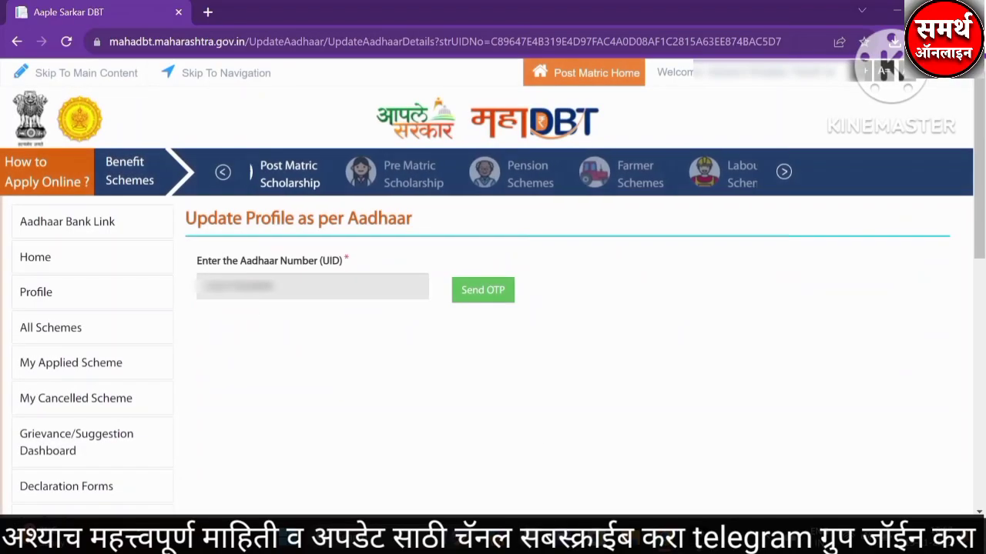
pyautogui.moveTo(211, 264); pyautogui.dragTo(343, 274)
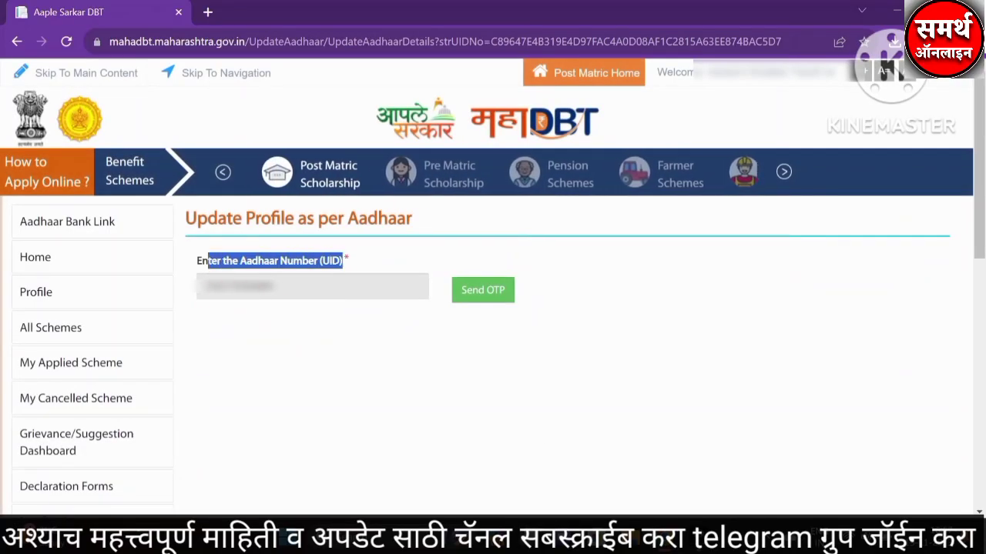
pyautogui.moveTo(210, 288); pyautogui.dragTo(264, 287)
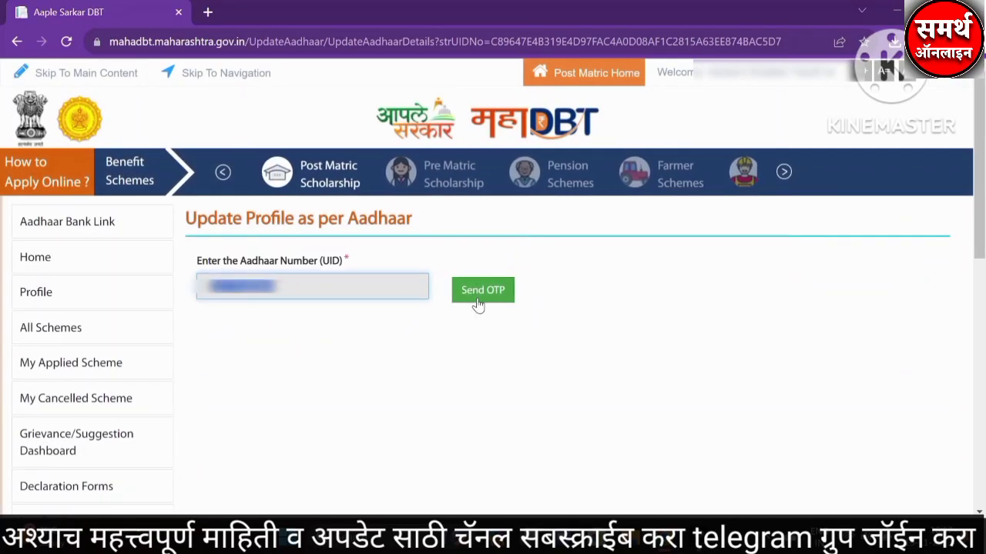
# Step: Return to the applicant's profile, dismissing the Aadhaar update notice and the re-application rules
pyautogui.click(41, 291)
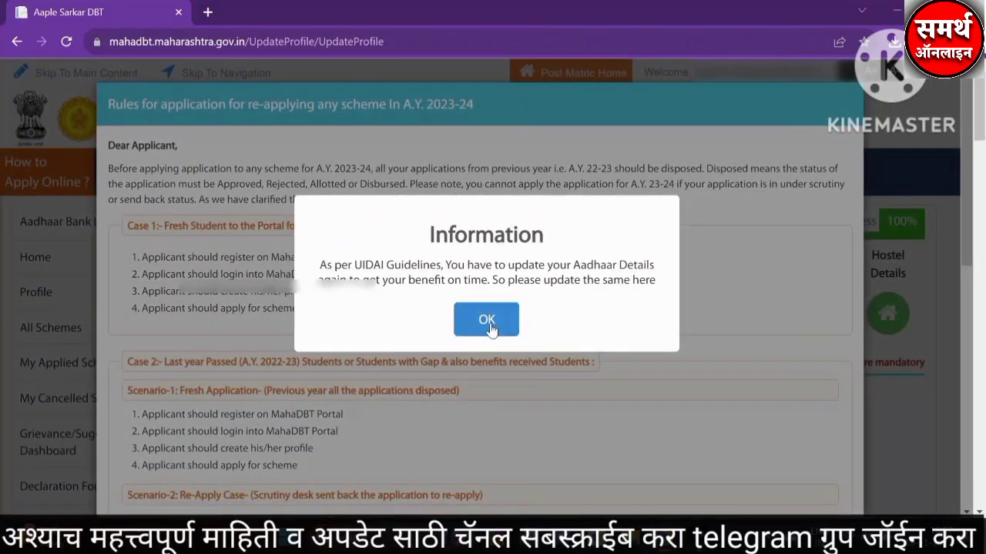
pyautogui.click(486, 318)
pyautogui.scroll(-10, 518, 461)
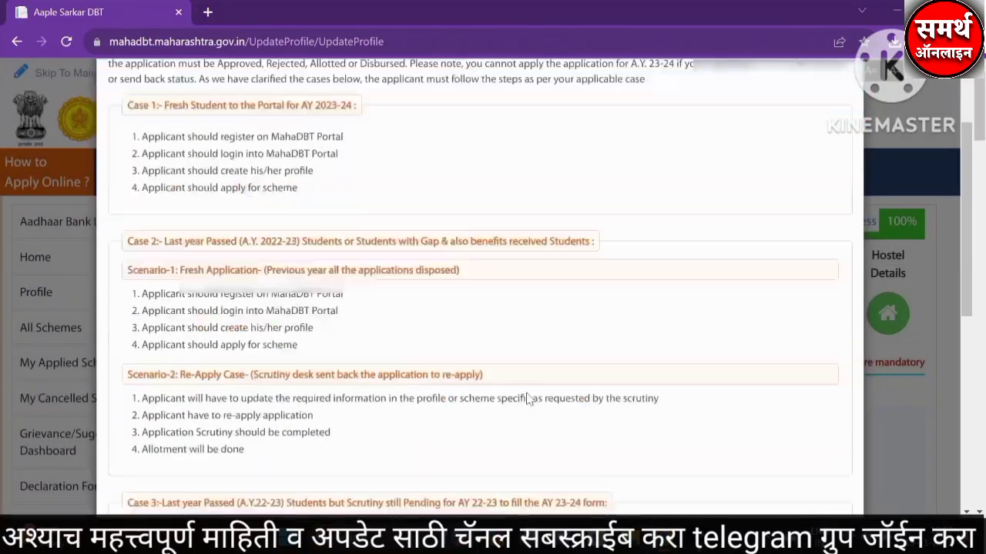
pyautogui.click(480, 470)
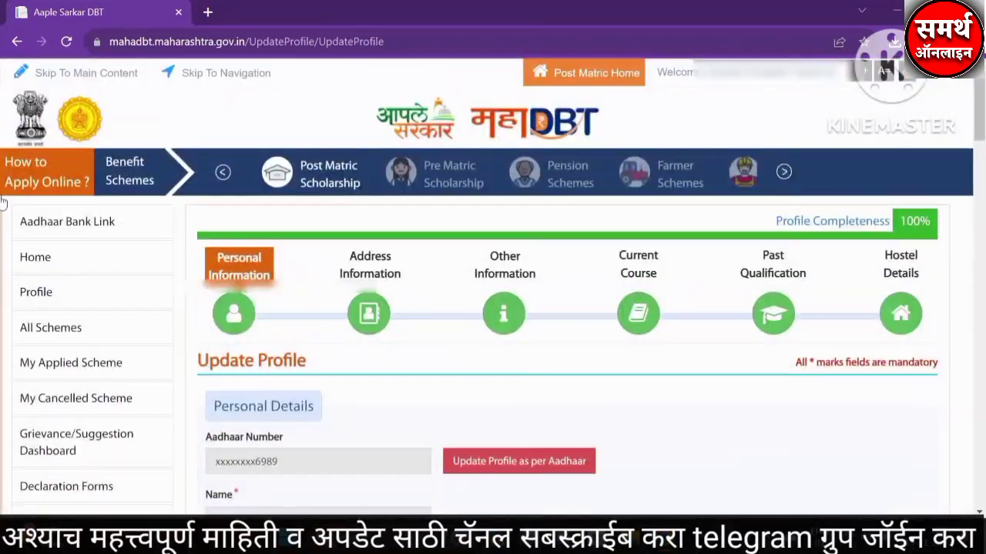
# Step: Read and dismiss the UIDAI notice about updating Aadhaar details, and close the A.Y. 2023-24 re-application rules
pyautogui.click(78, 223)
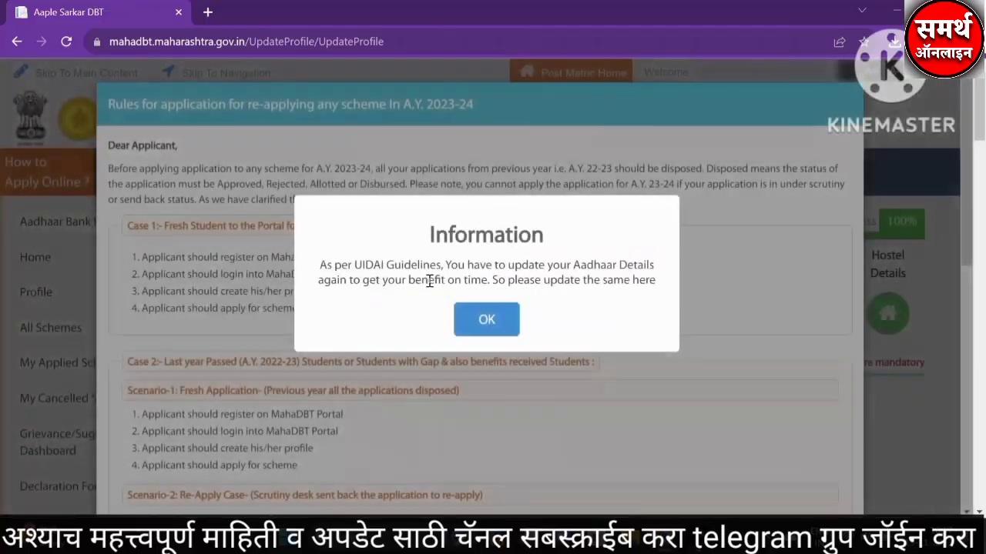
pyautogui.moveTo(319, 264); pyautogui.dragTo(500, 283)
pyautogui.click(497, 318)
pyautogui.scroll(-10, 410, 410)
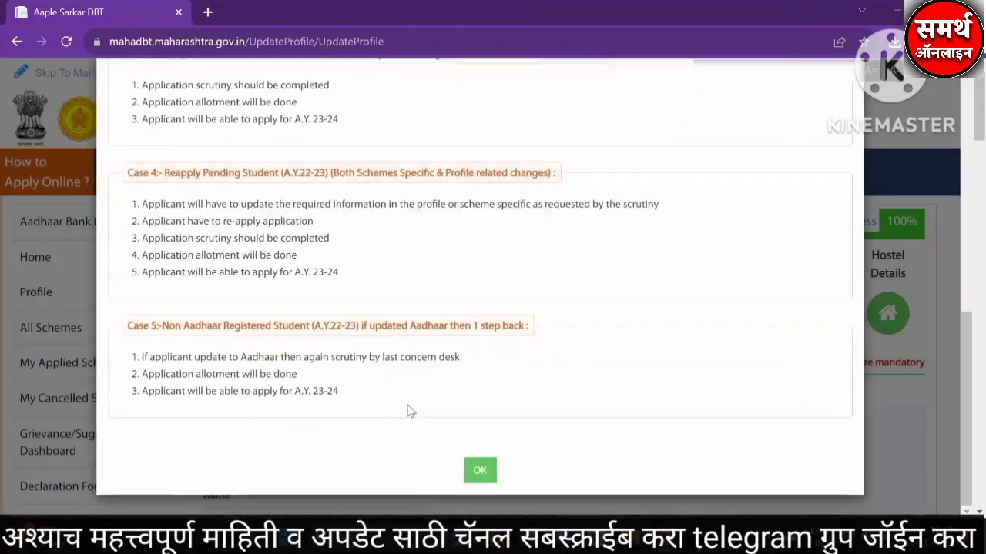
pyautogui.click(480, 471)
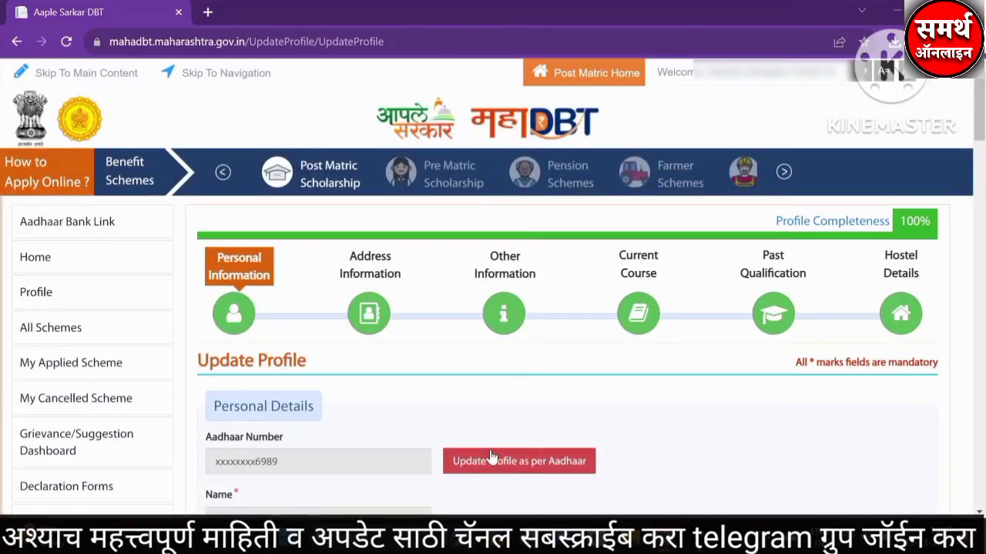
# Step: Update the profile as per Aadhaar by requesting an OTP, entering the verification code, verifying it and acknowledging the confirmation
pyautogui.click(493, 459)
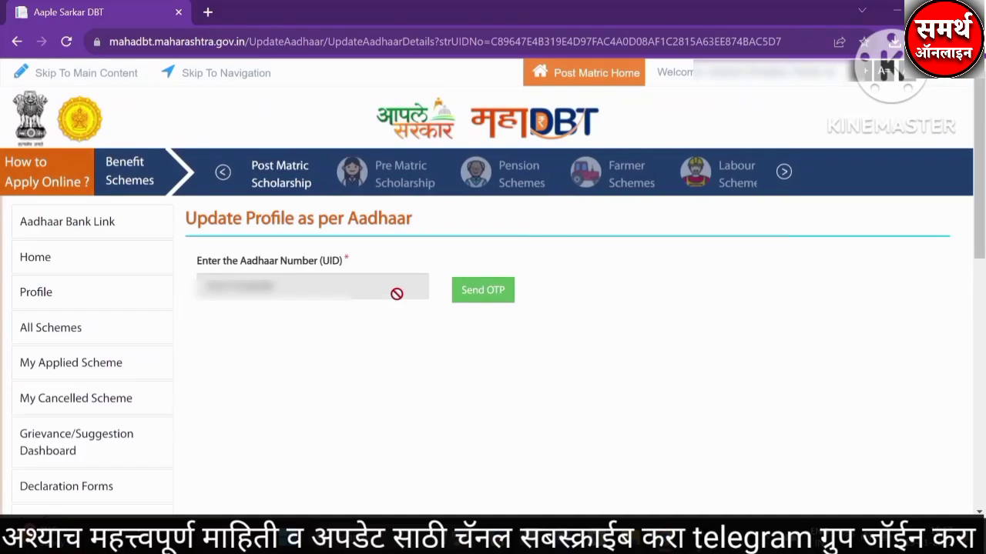
pyautogui.moveTo(218, 283); pyautogui.dragTo(438, 295)
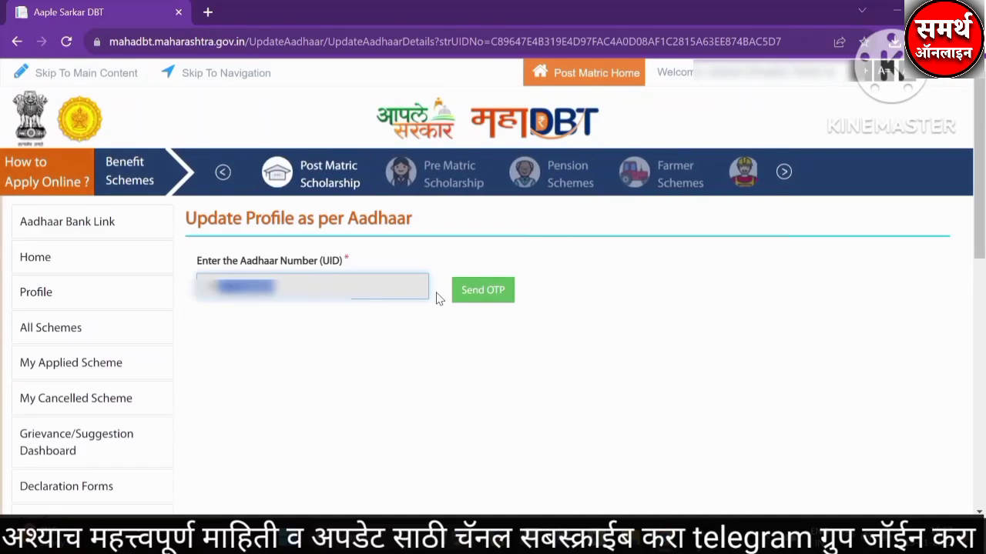
pyautogui.click(486, 298)
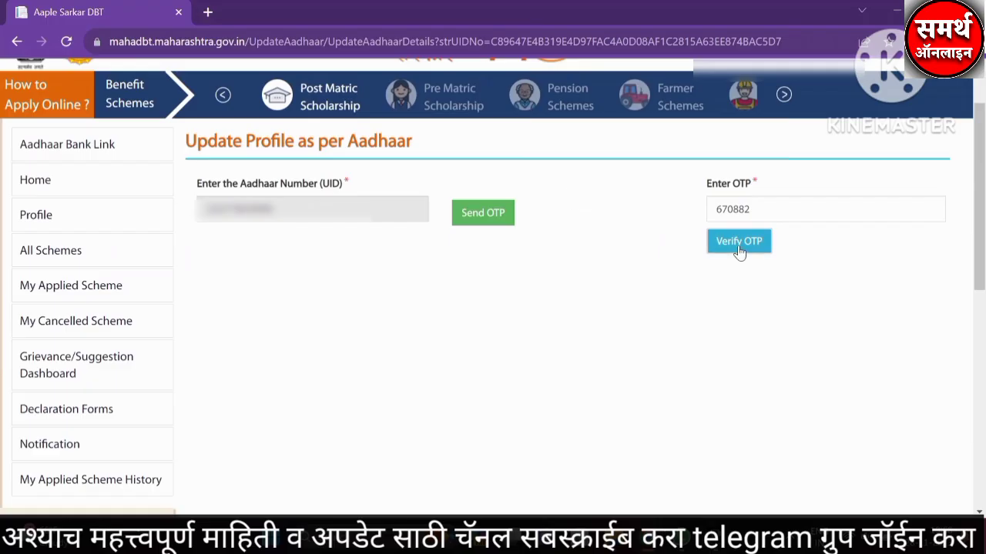
pyautogui.click(740, 244)
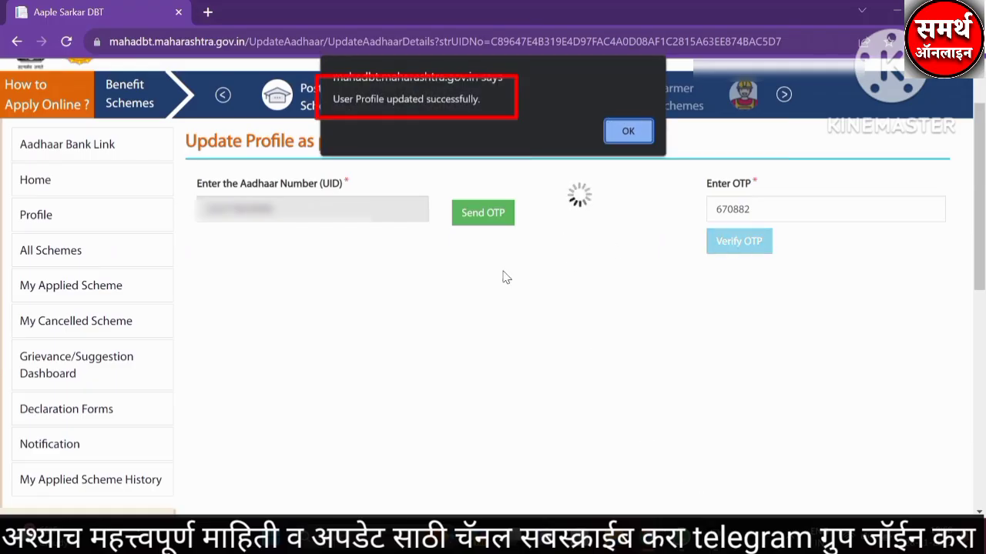
pyautogui.moveTo(333, 99); pyautogui.dragTo(462, 97)
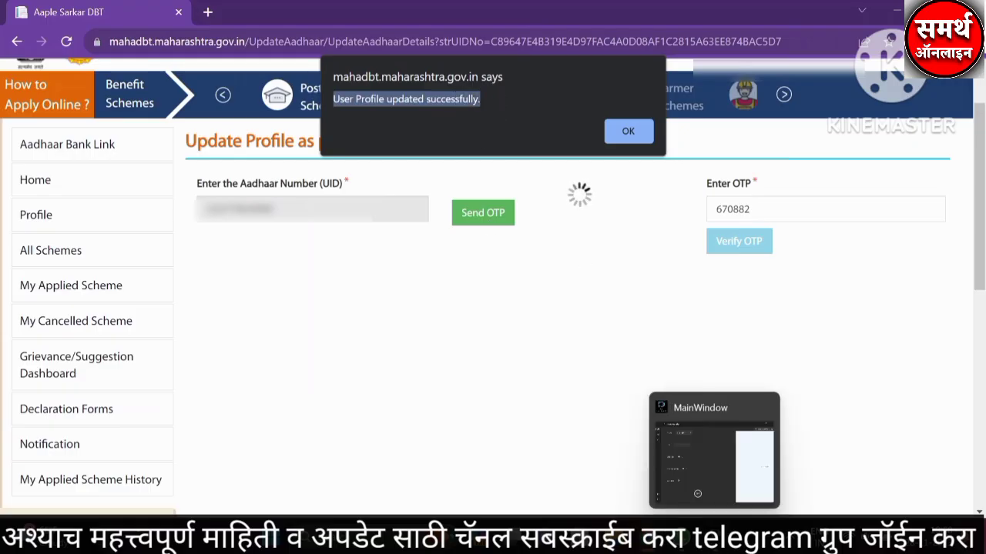
pyautogui.moveTo(355, 99); pyautogui.dragTo(481, 99)
pyautogui.click(629, 131)
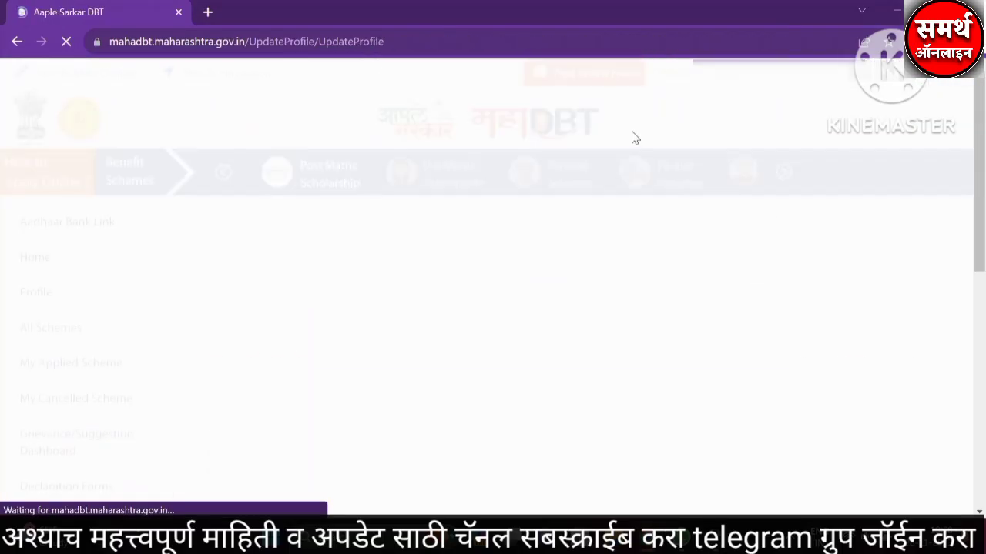
# Step: Close the re-application rules and check the applicant's Aadhaar Bank Link status
pyautogui.scroll(-5, 421, 251)
pyautogui.scroll(-5, 421, 252)
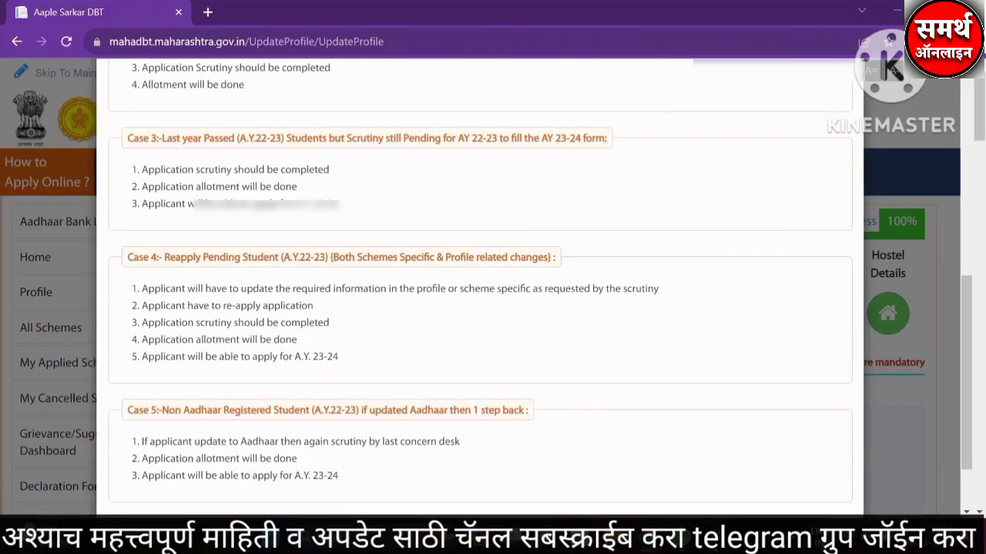
pyautogui.click(476, 473)
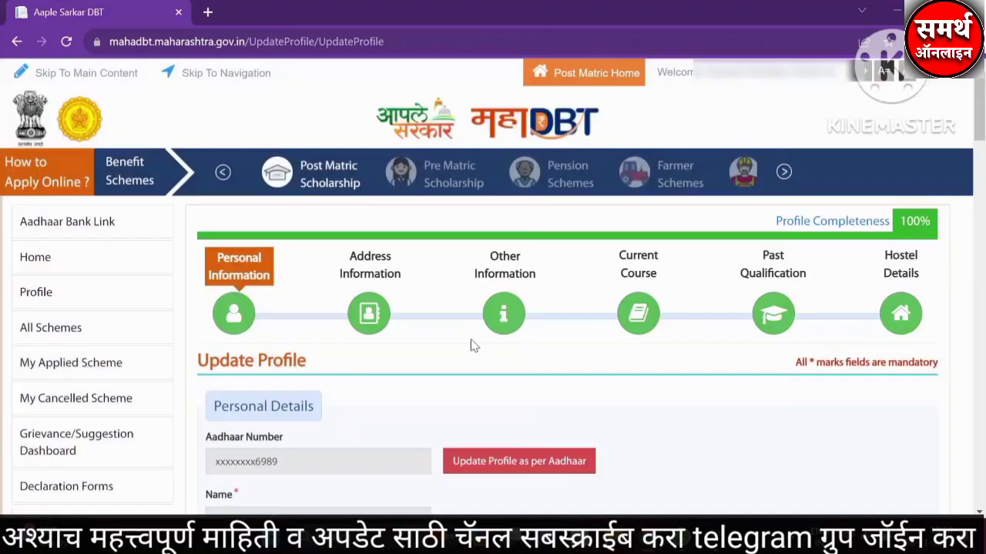
pyautogui.click(85, 224)
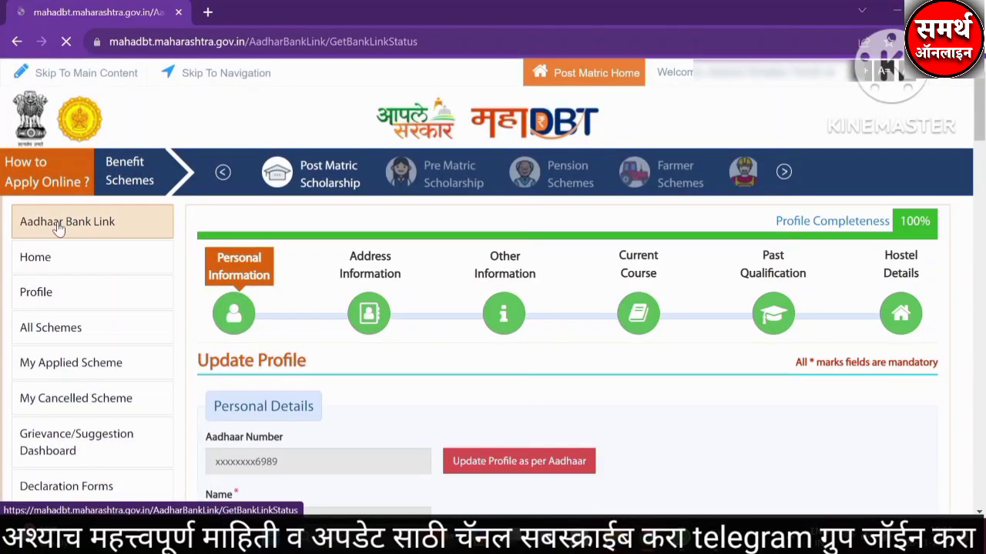
pyautogui.moveTo(440, 262); pyautogui.dragTo(572, 264)
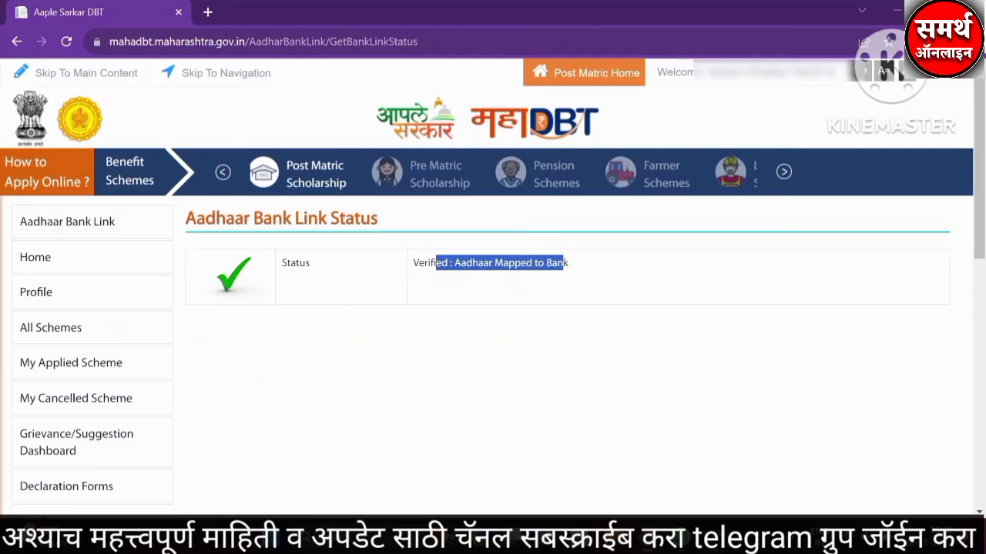
# Step: Return to the applicant's profile from the bank link status page and close the re-application rules
pyautogui.click(92, 258)
pyautogui.click(65, 307)
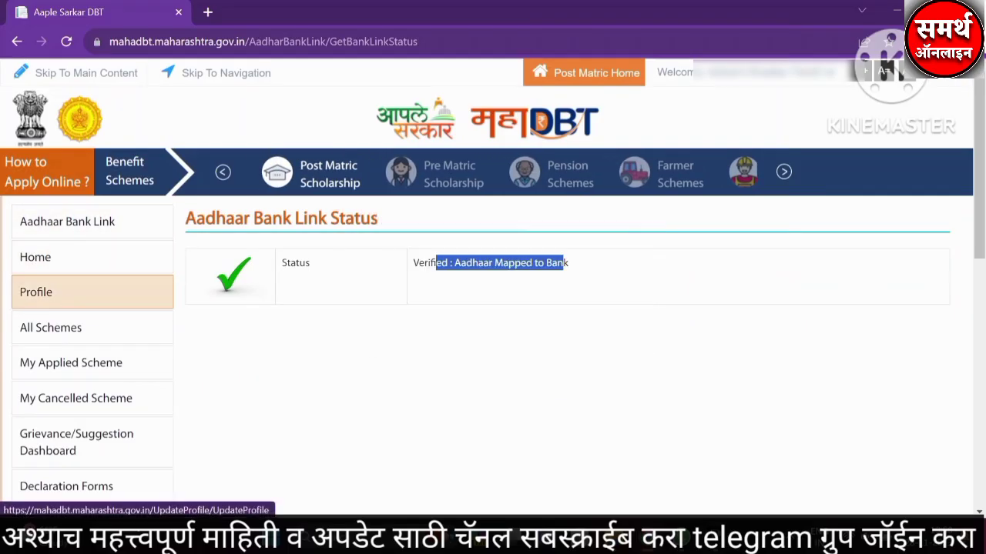
pyautogui.scroll(-10, 376, 267)
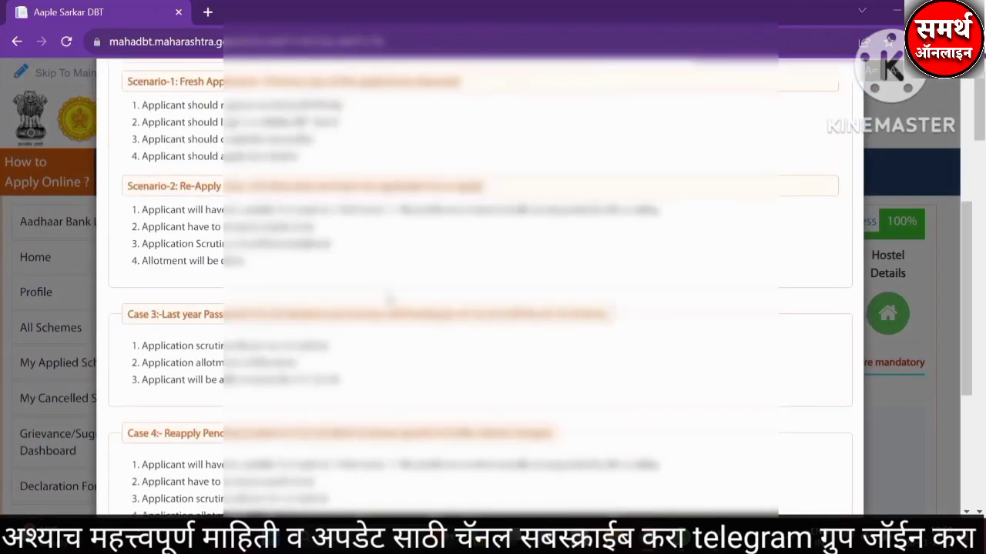
pyautogui.click(480, 471)
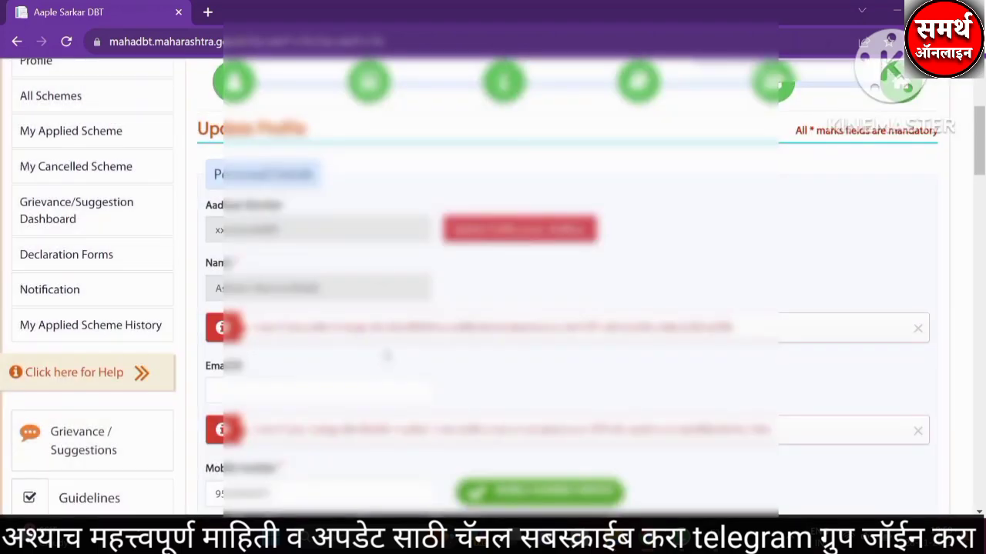
# Step: Review the personal, religion and caste details, including the caste certificate number, issuing authority and uploaded document fields
pyautogui.moveTo(219, 133); pyautogui.dragTo(306, 133)
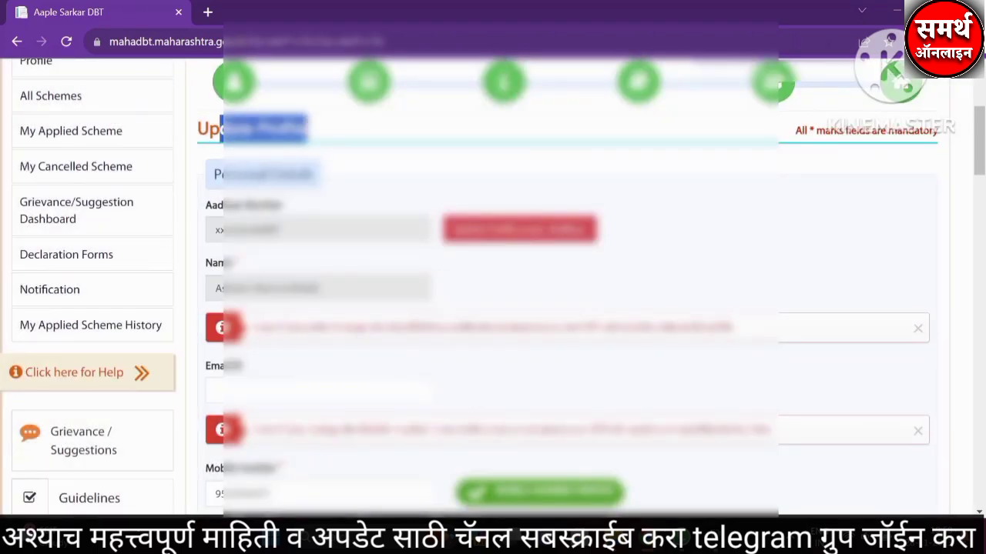
pyautogui.moveTo(247, 179); pyautogui.dragTo(317, 180)
pyautogui.scroll(-2, 364, 208)
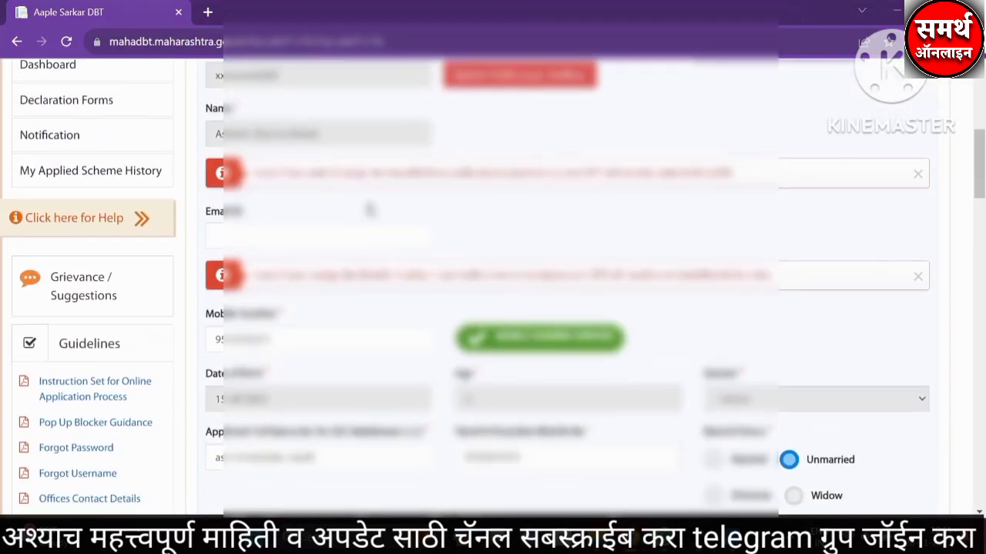
pyautogui.scroll(-2, 443, 244)
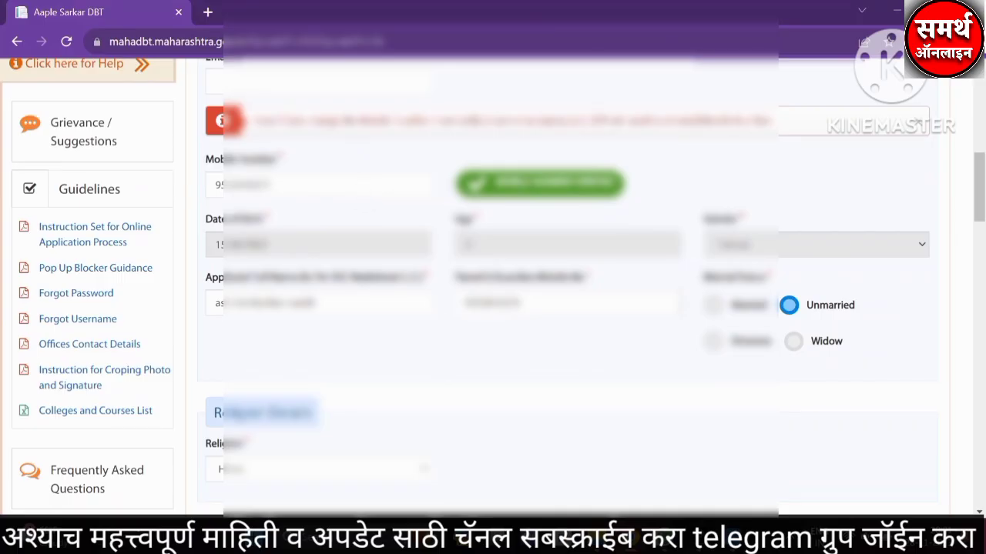
pyautogui.scroll(-3, 443, 237)
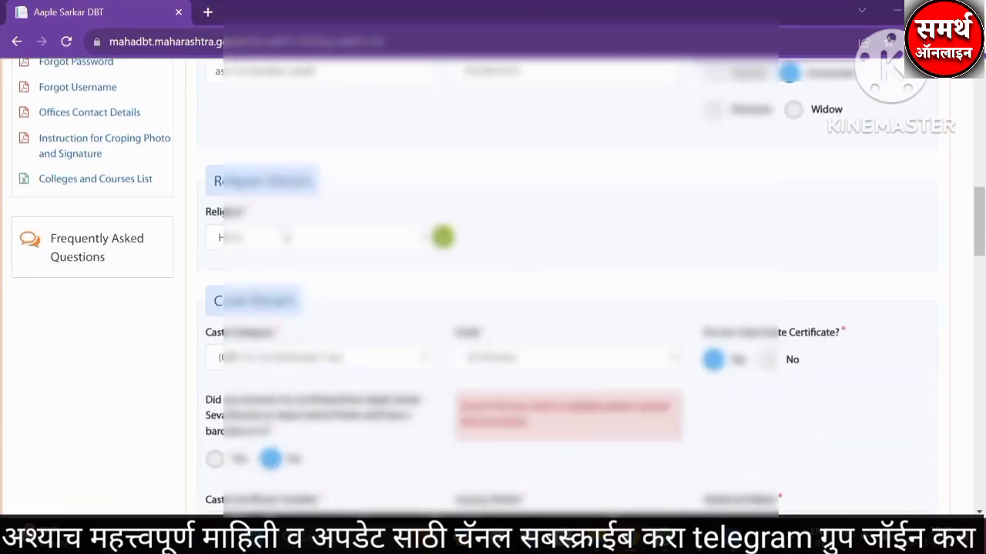
pyautogui.scroll(-2, 548, 205)
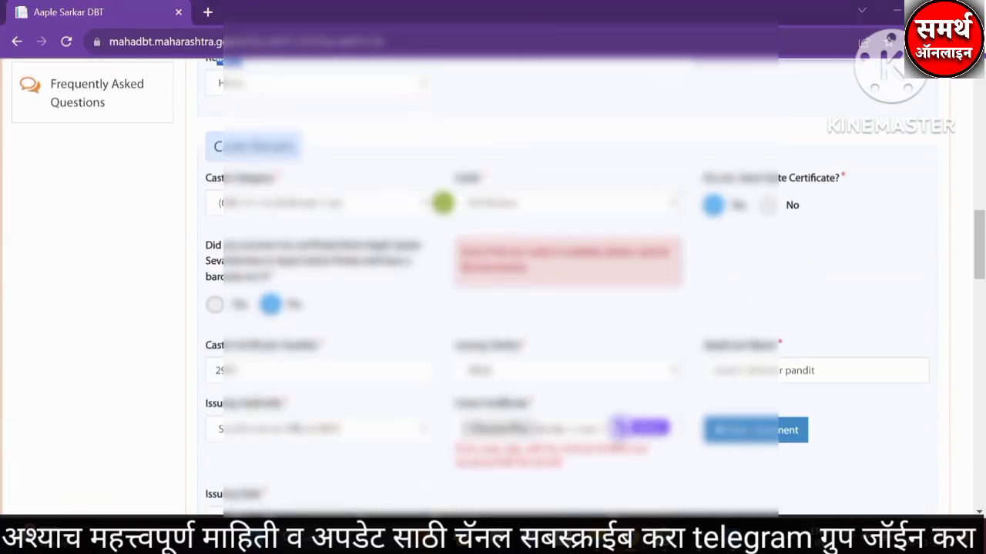
pyautogui.scroll(-3, 442, 203)
pyautogui.moveTo(219, 192); pyautogui.dragTo(327, 194)
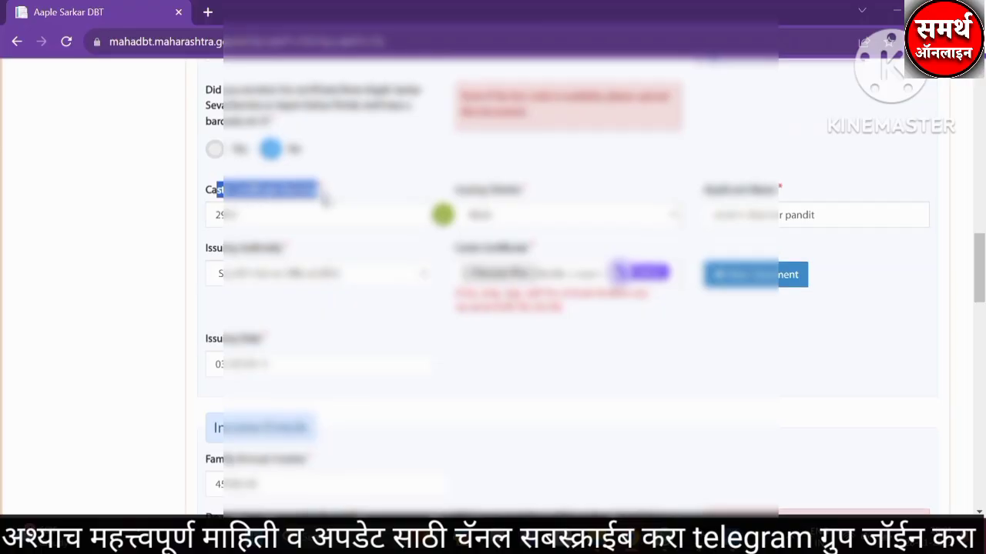
pyautogui.scroll(-1, 326, 199)
pyautogui.scroll(-1, 310, 210)
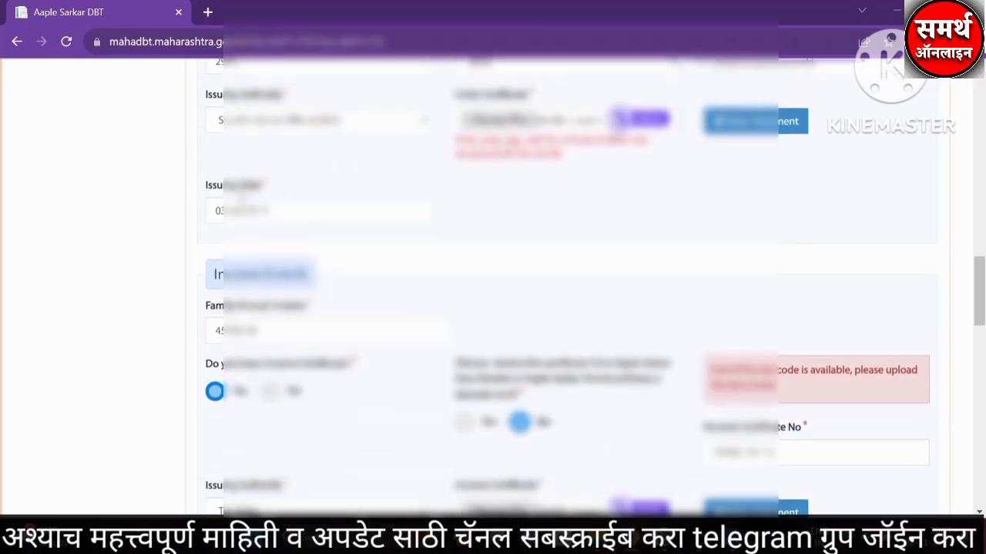
# Step: Review the family income, income certificate, domicile certificate and personal eligibility fields of the profile
pyautogui.scroll(-1, 258, 206)
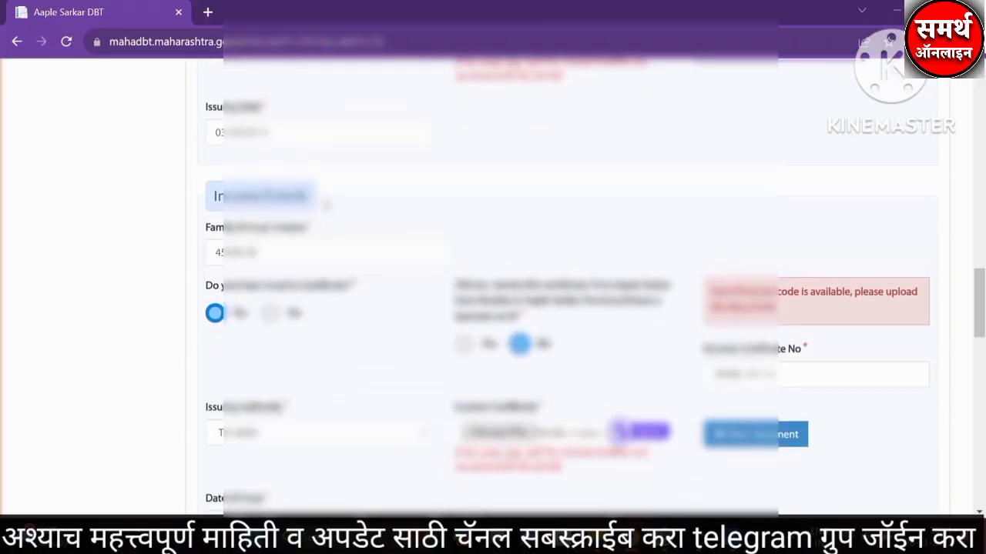
pyautogui.scroll(-1, 343, 220)
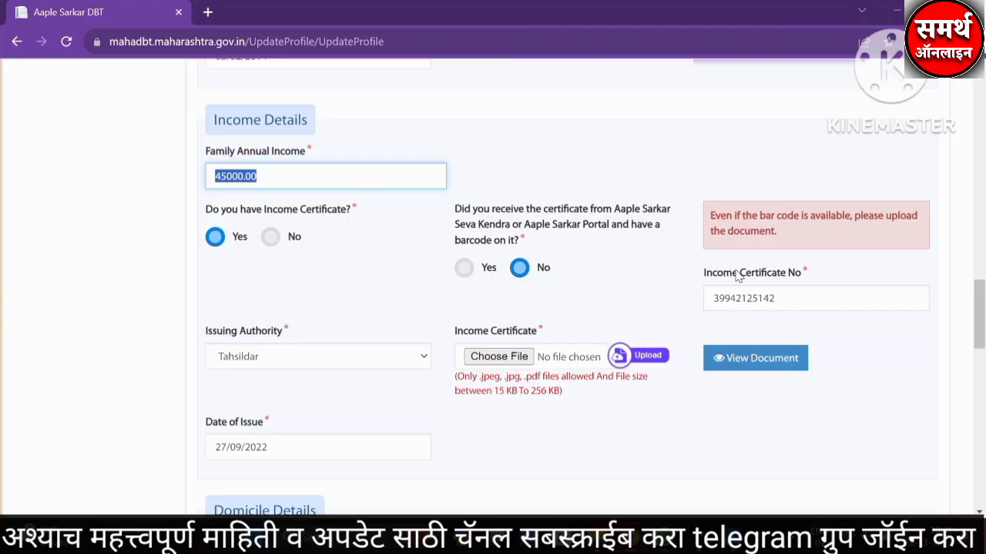
pyautogui.scroll(-1, 738, 275)
pyautogui.moveTo(784, 222); pyautogui.dragTo(802, 195)
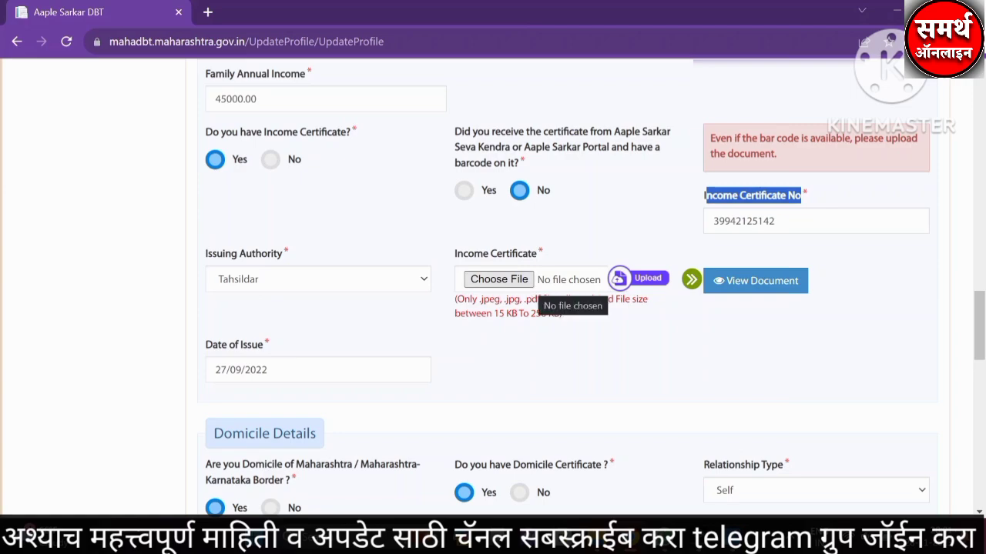
pyautogui.scroll(-2, 526, 318)
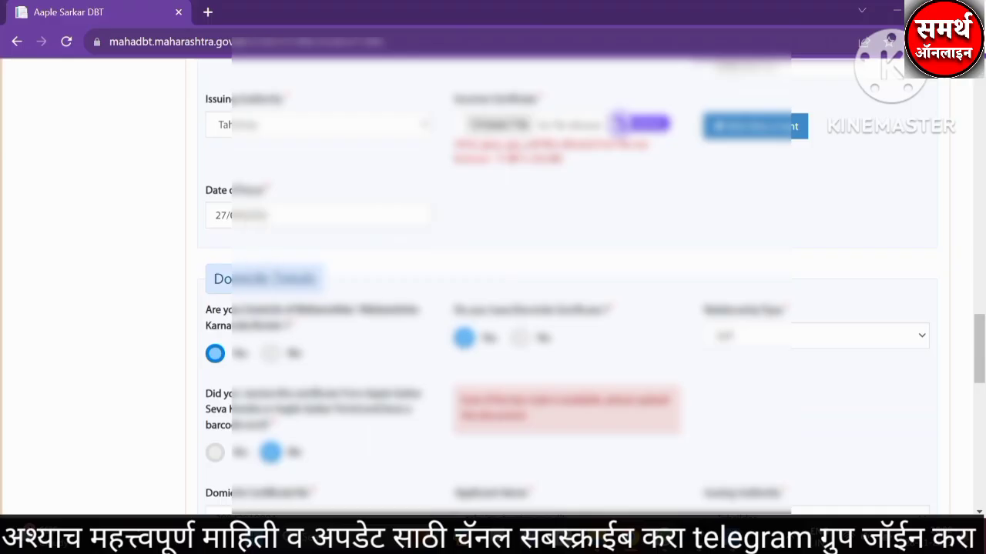
pyautogui.scroll(-2, 443, 182)
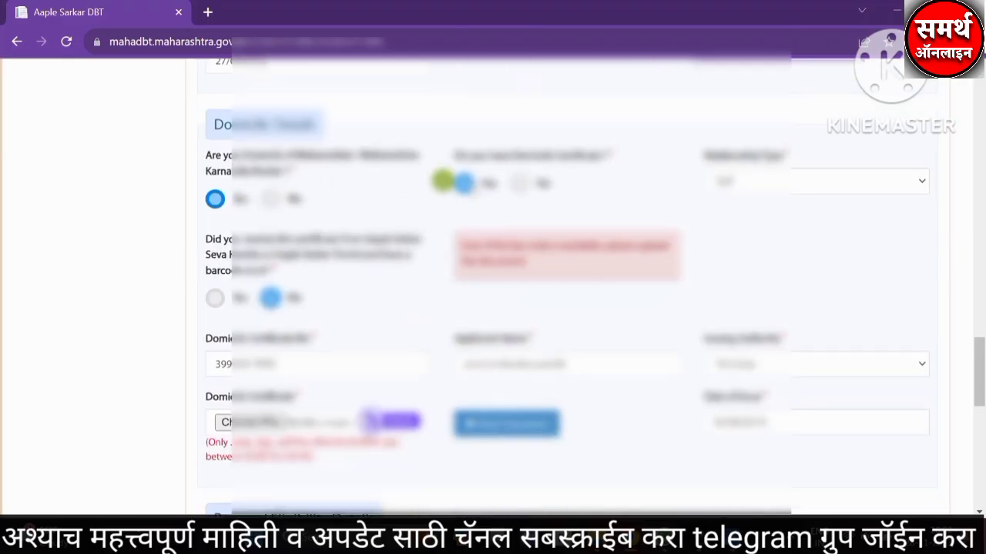
pyautogui.scroll(-3, 443, 182)
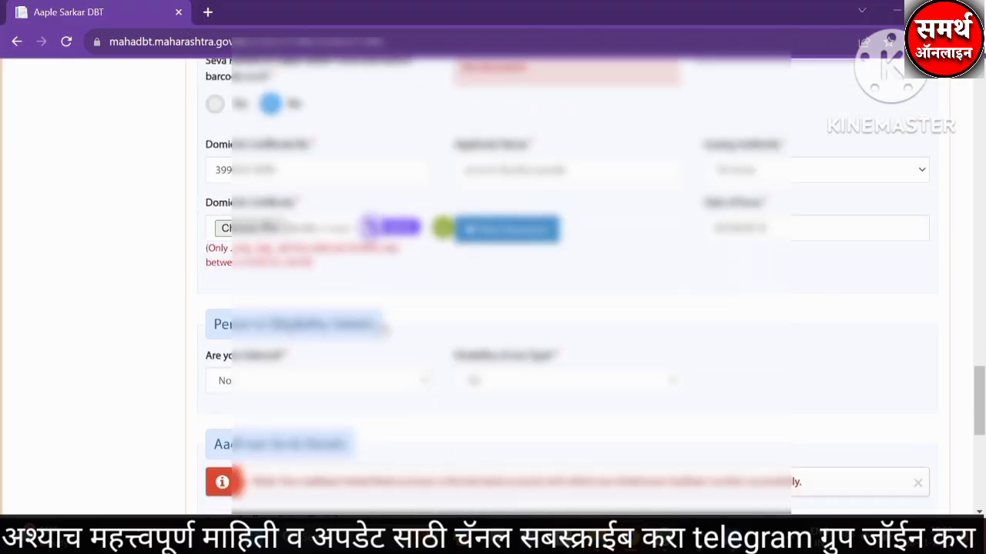
# Step: Answer No to whether the Aadhaar-linked bank account is a Jandhan/Yuva or limited account, and dismiss the alert
pyautogui.scroll(-4, 443, 228)
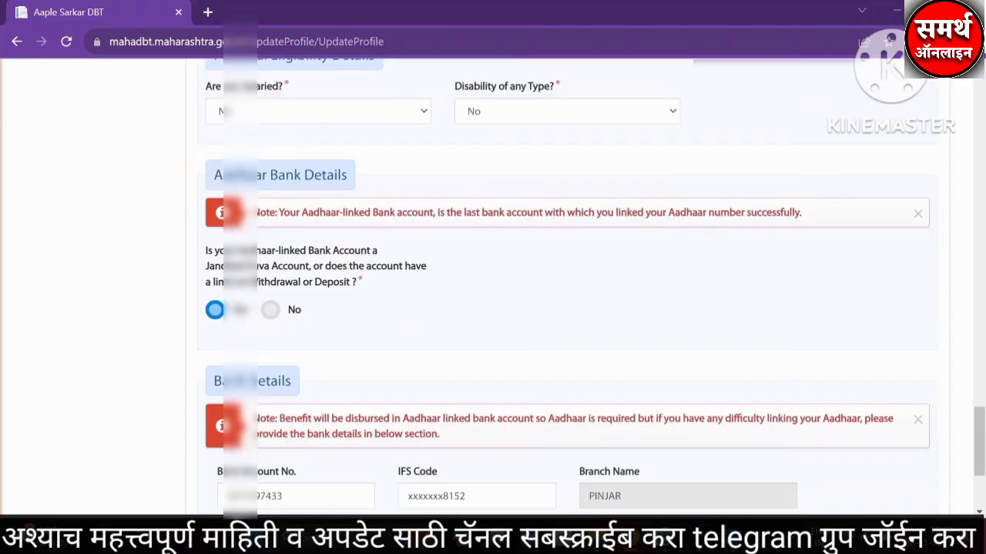
pyautogui.moveTo(224, 251); pyautogui.dragTo(359, 266)
pyautogui.scroll(-1, 359, 266)
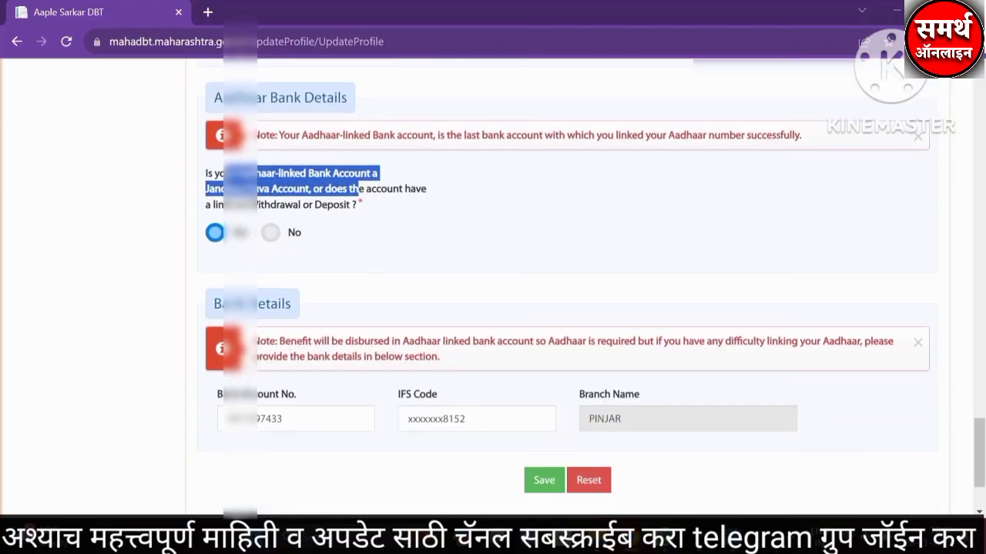
pyautogui.click(271, 235)
pyautogui.click(628, 178)
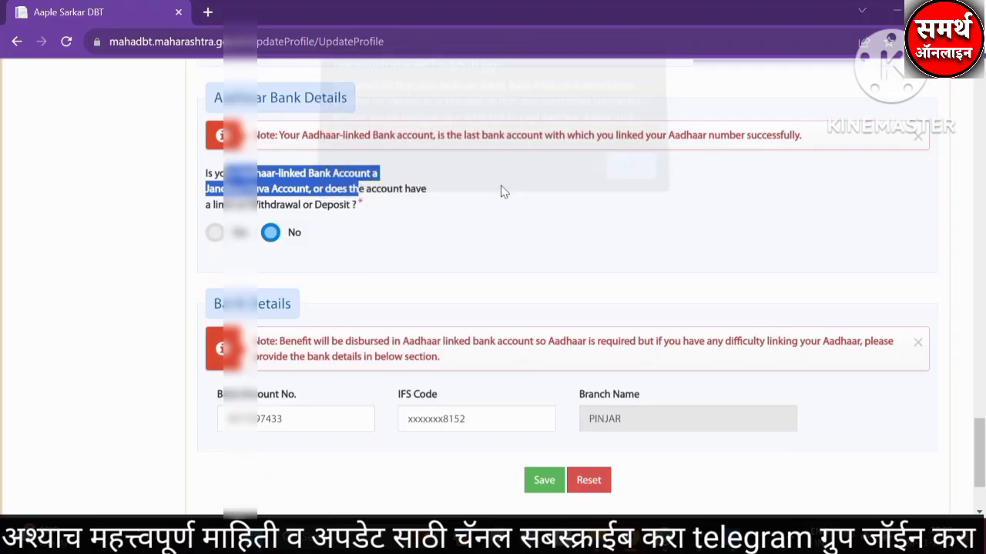
pyautogui.click(287, 230)
# Step: Examine the bank account number and IFS code fields in the Bank Details section
pyautogui.scroll(-2, 310, 240)
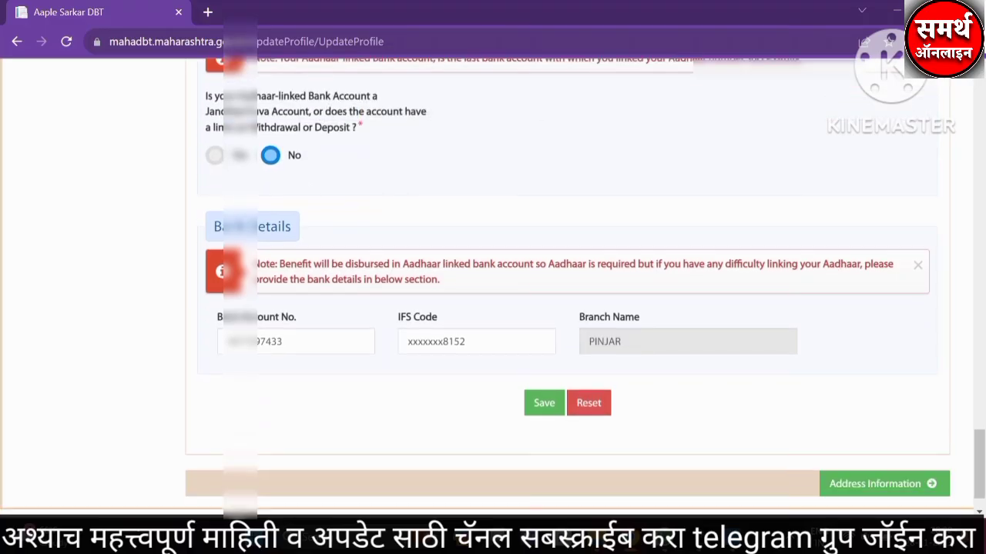
pyautogui.moveTo(237, 272); pyautogui.dragTo(318, 280)
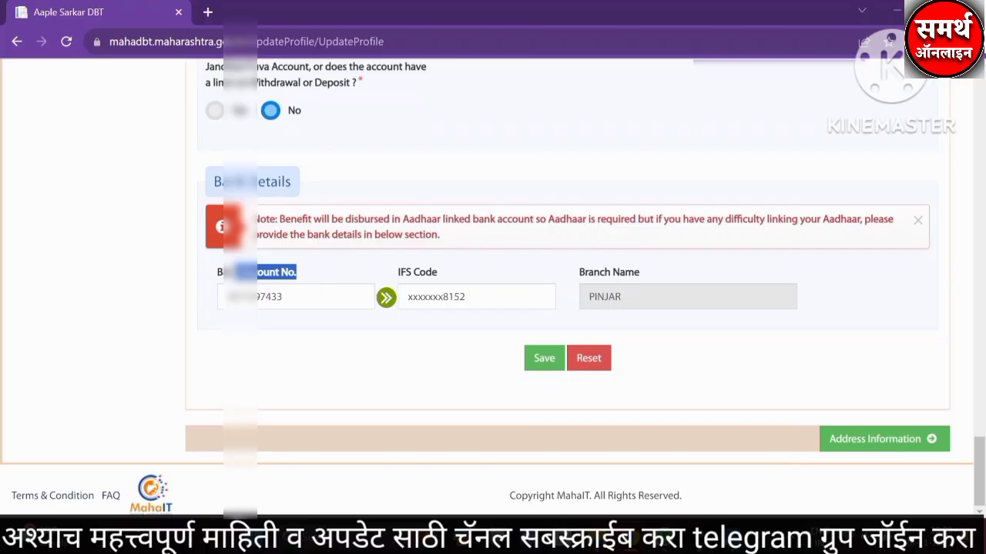
pyautogui.doubleClick(416, 274)
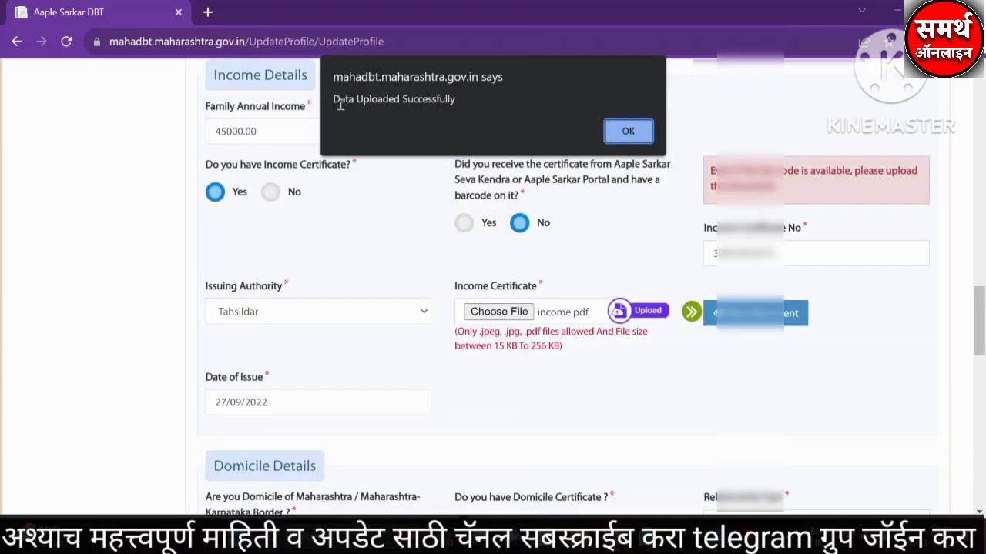
# Step: Acknowledge the income certificate upload and open the uploaded income document
pyautogui.moveTo(333, 98); pyautogui.dragTo(460, 102)
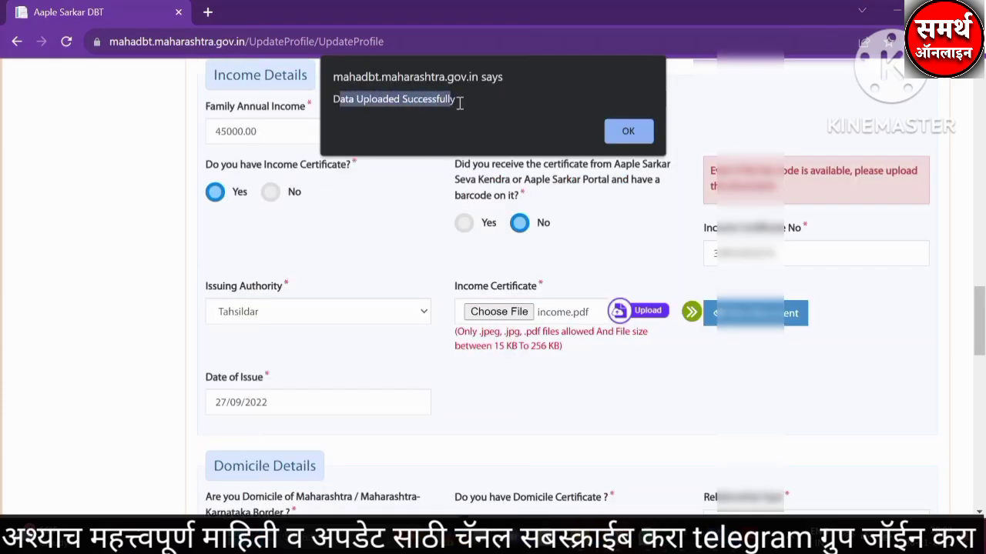
pyautogui.click(633, 132)
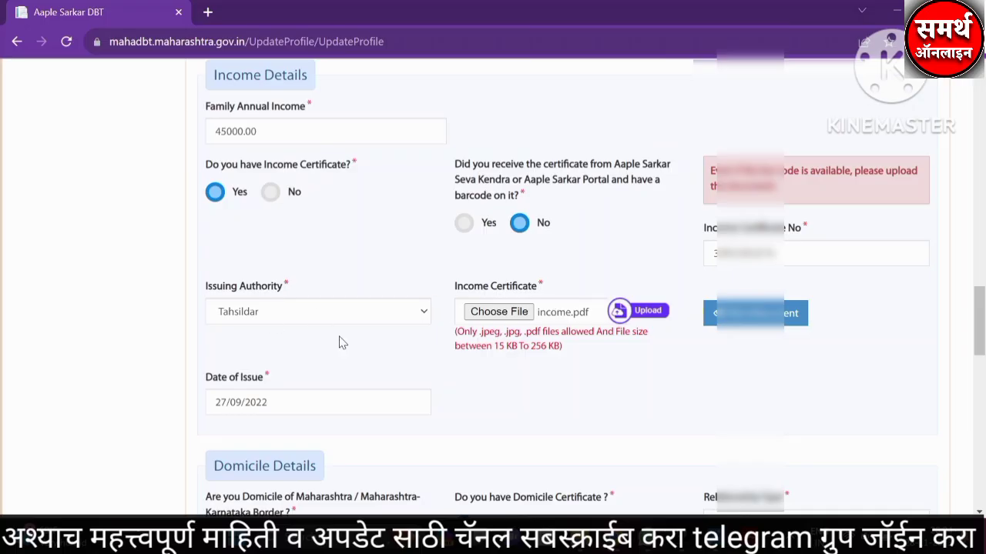
pyautogui.scroll(-1, 740, 293)
pyautogui.click(784, 247)
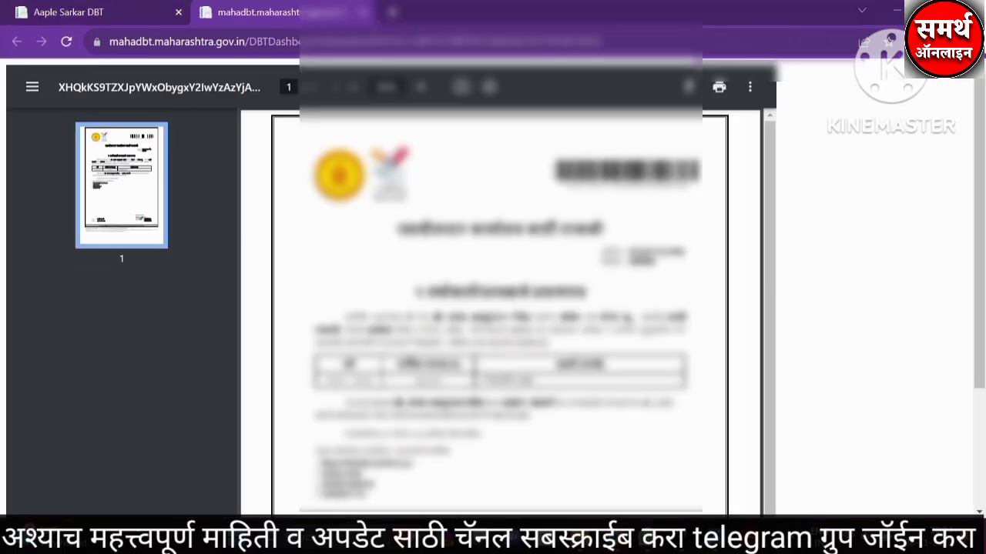
# Step: Examine the certificate number, annual income and date of issue on the uploaded income certificate
pyautogui.scroll(-1, 509, 234)
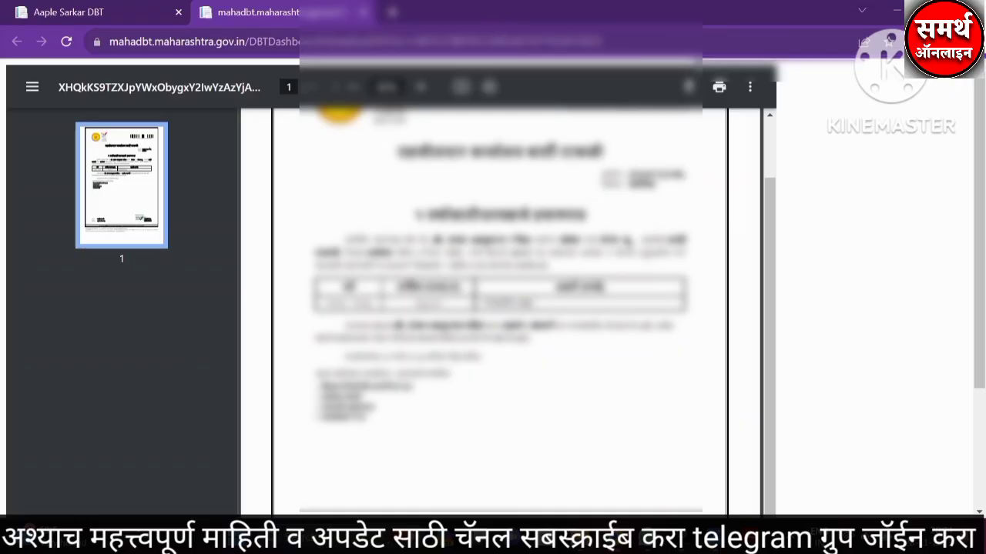
pyautogui.moveTo(631, 174); pyautogui.dragTo(687, 176)
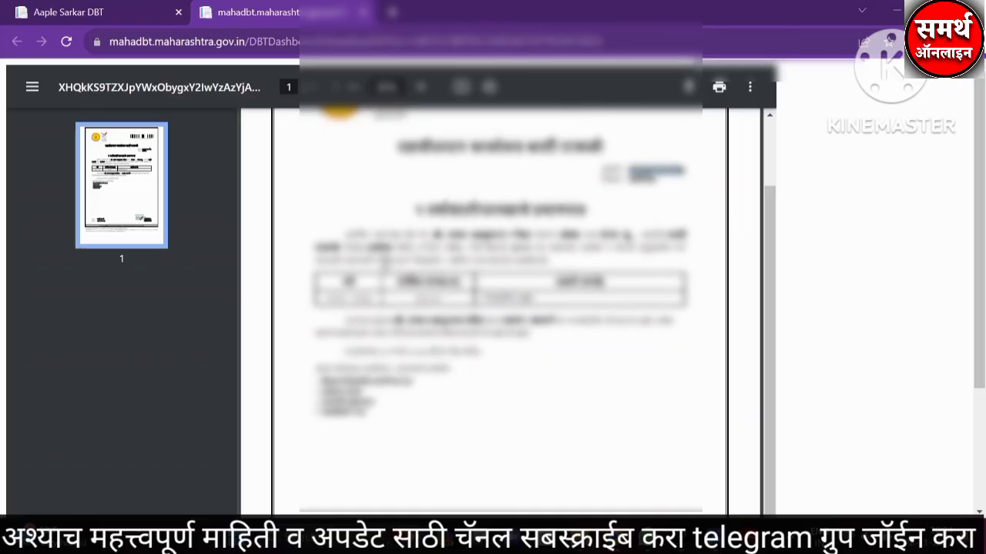
pyautogui.scroll(-1, 501, 308)
pyautogui.doubleClick(428, 214)
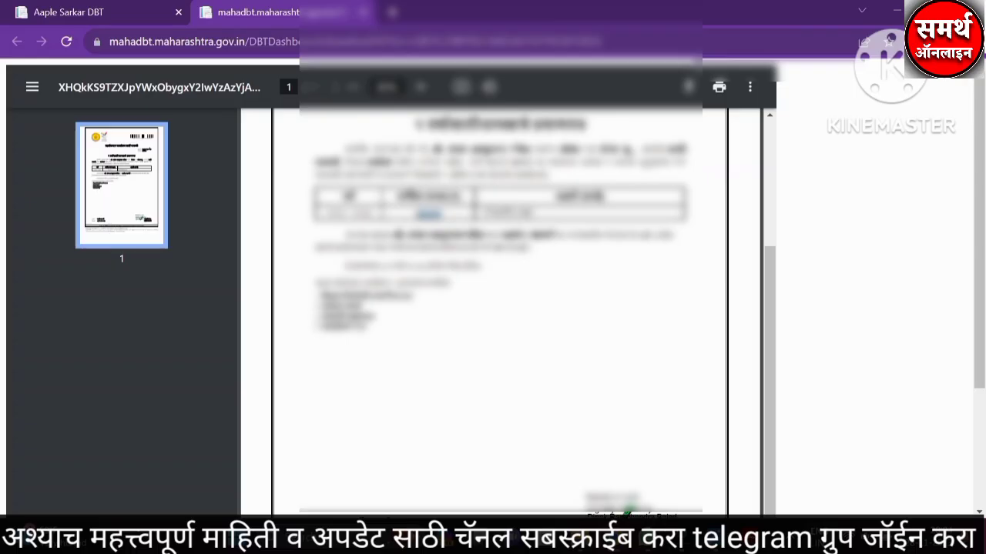
pyautogui.scroll(-2, 501, 308)
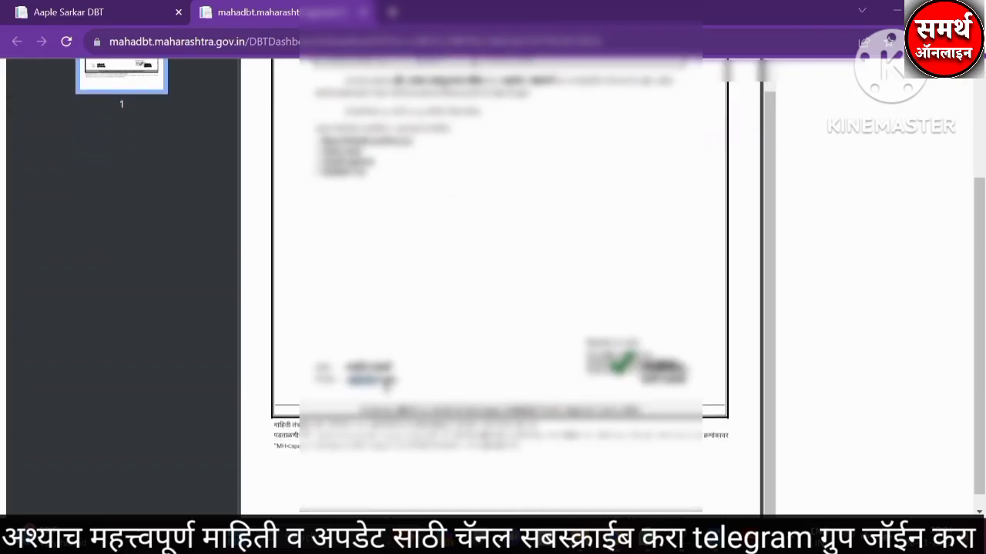
pyautogui.doubleClick(373, 380)
pyautogui.scroll(2, 408, 345)
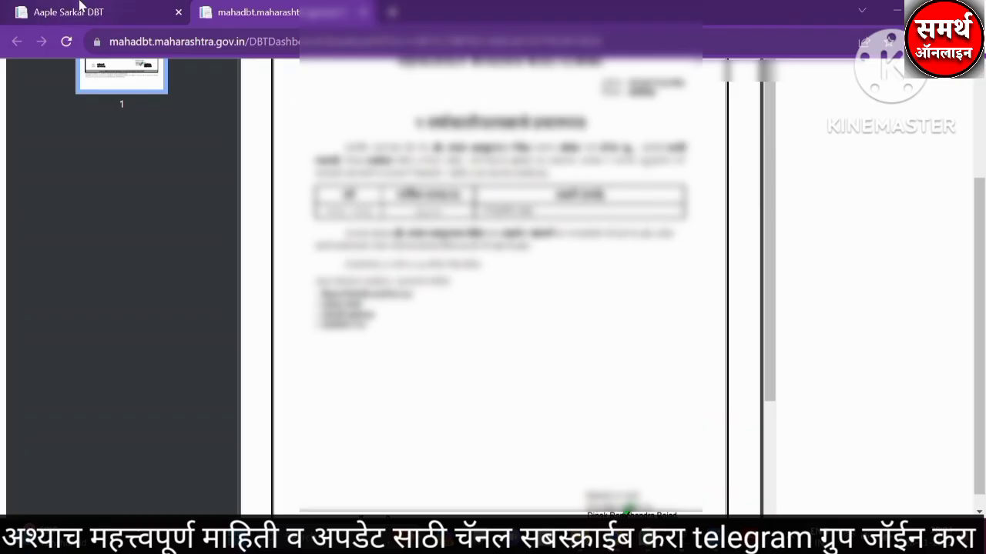
# Step: Return to the profile form and set the income certificate's date of issue to 3 November 2023
pyautogui.click(80, 9)
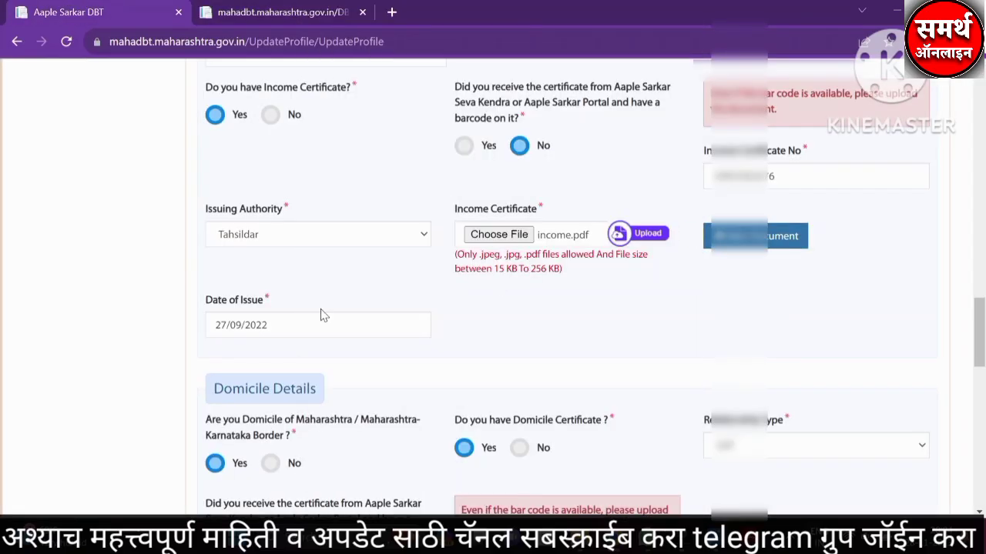
pyautogui.click(271, 331)
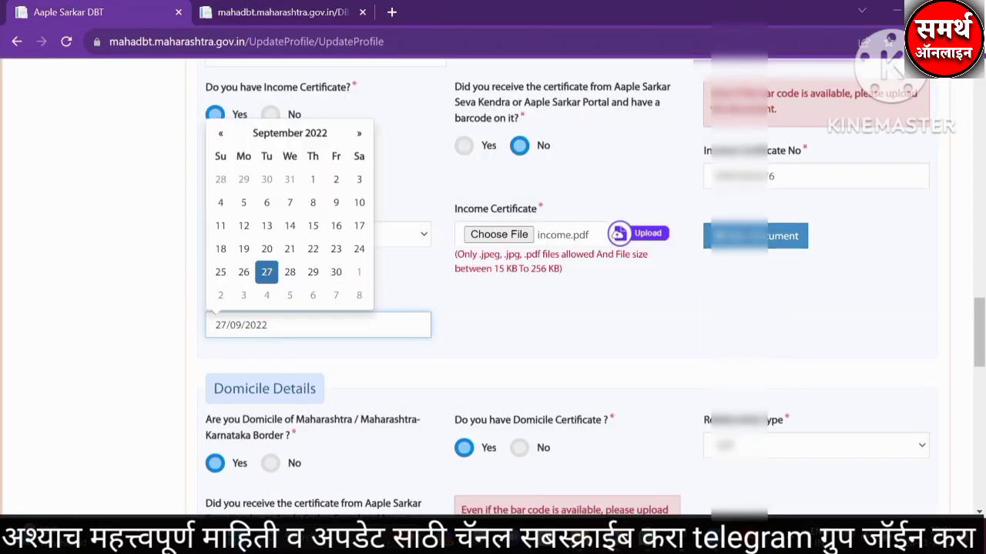
pyautogui.click(290, 133)
pyautogui.click(356, 154)
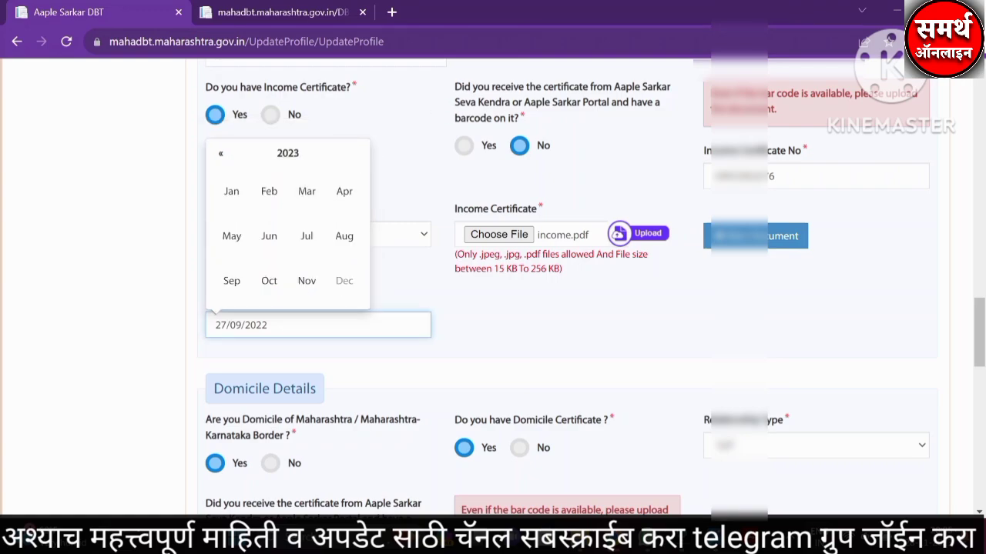
pyautogui.click(307, 282)
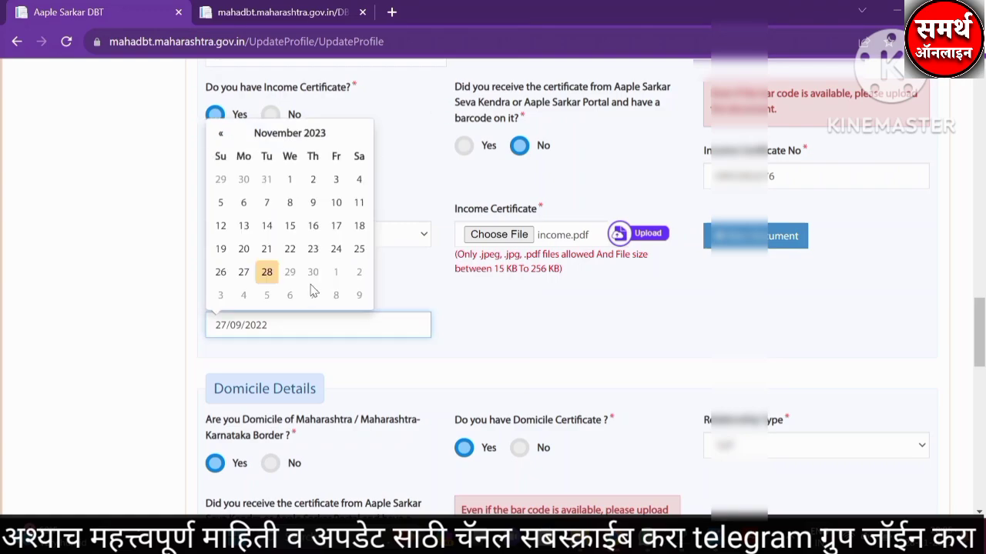
pyautogui.click(333, 182)
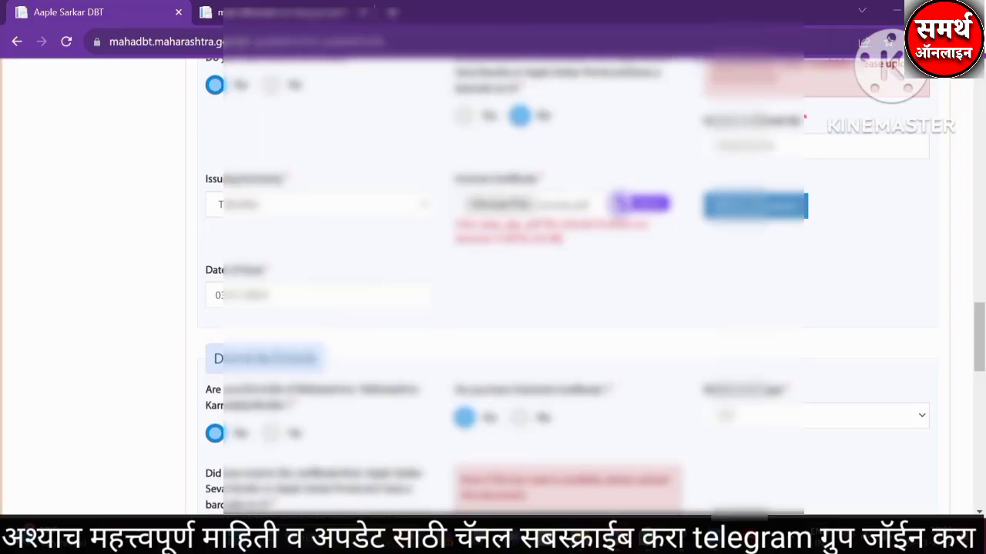
# Step: Review the domicile, personal eligibility and Aadhaar bank details of the profile
pyautogui.scroll(-2, 355, 351)
pyautogui.scroll(-4, 493, 290)
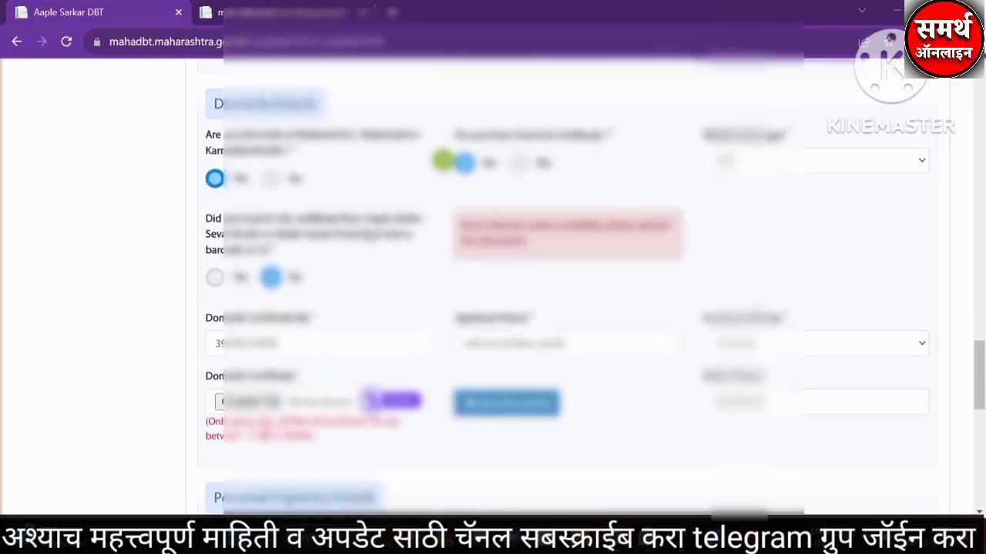
pyautogui.scroll(-1, 603, 185)
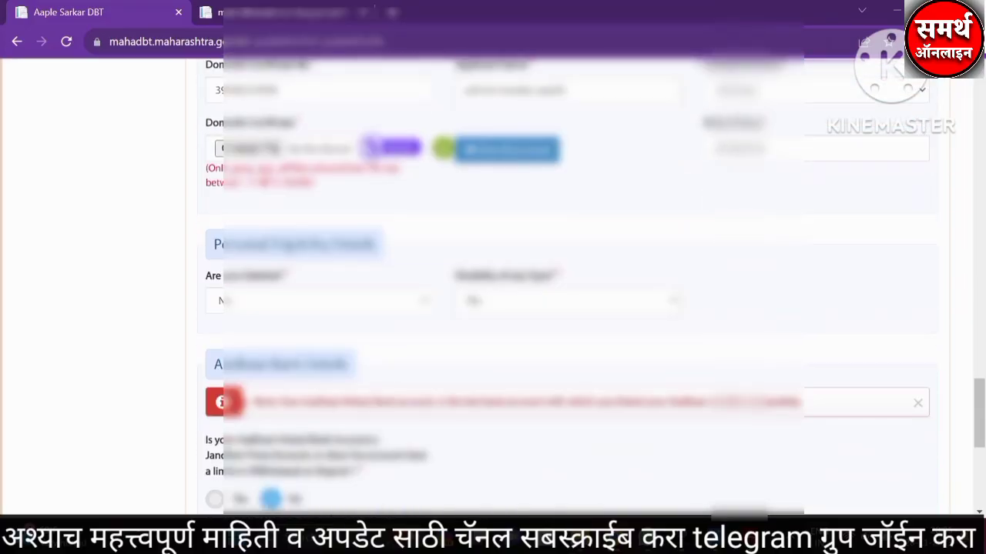
pyautogui.scroll(-5, 493, 285)
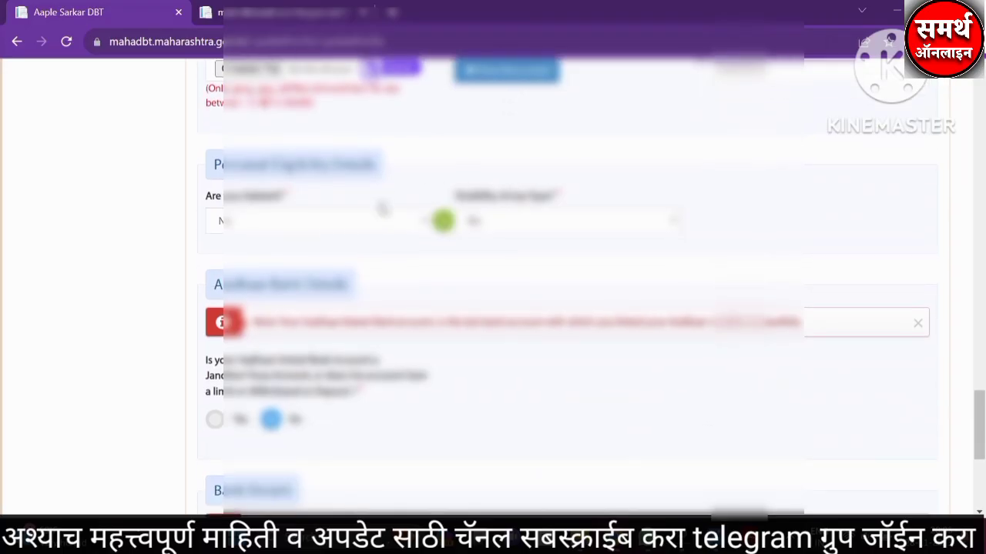
pyautogui.click(644, 296)
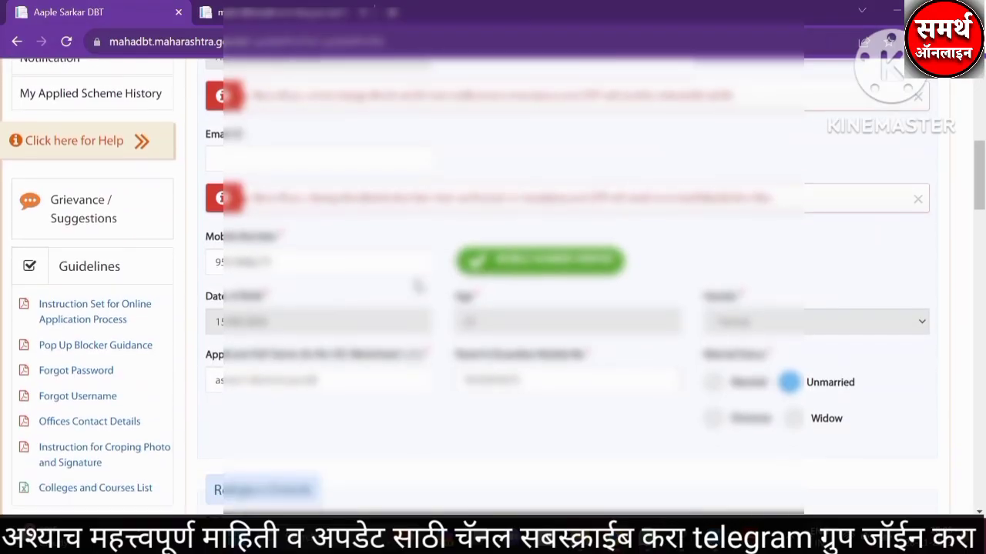
# Step: Recheck the religion, caste, income certificate, domicile and bank account fields of the personal information form
pyautogui.scroll(-7, 291, 257)
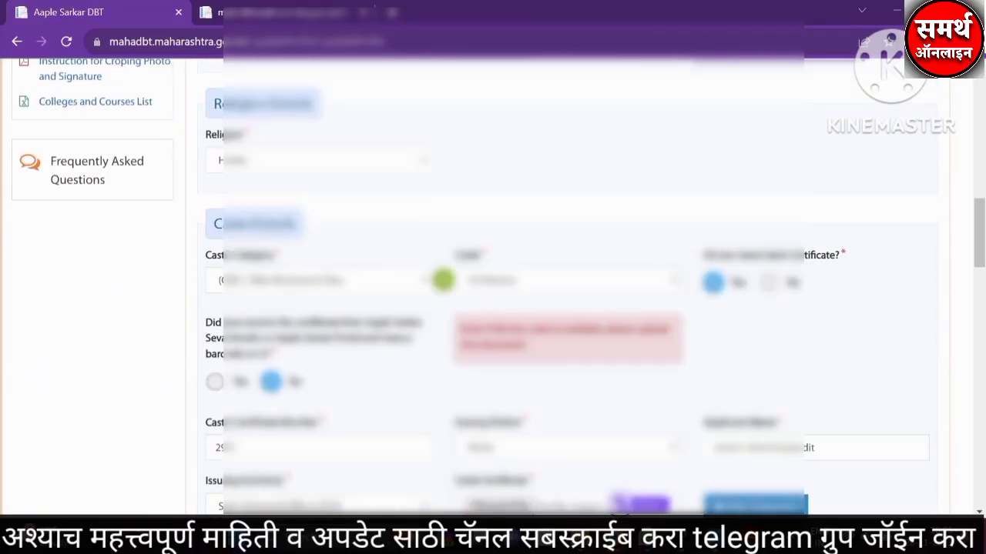
pyautogui.scroll(-4, 265, 223)
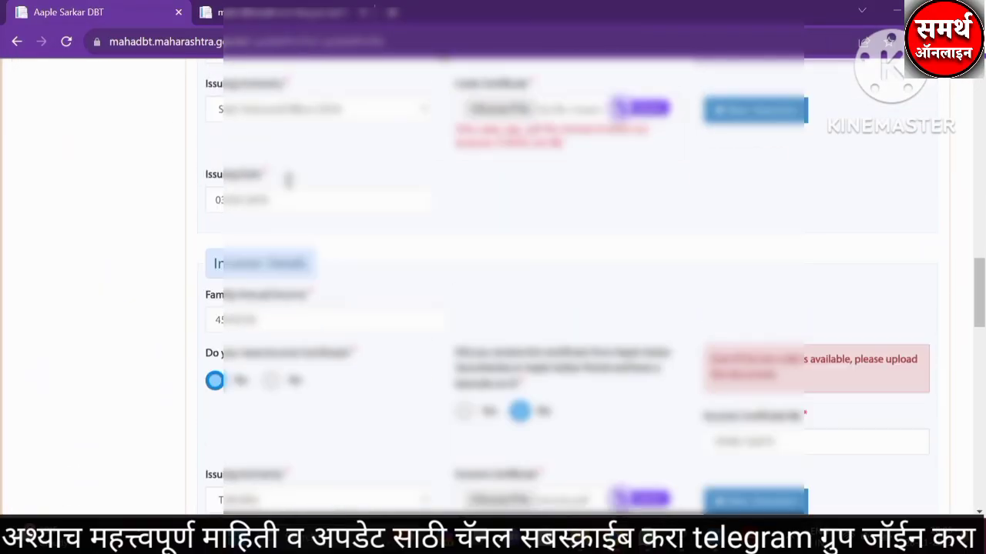
pyautogui.moveTo(216, 229); pyautogui.dragTo(286, 229)
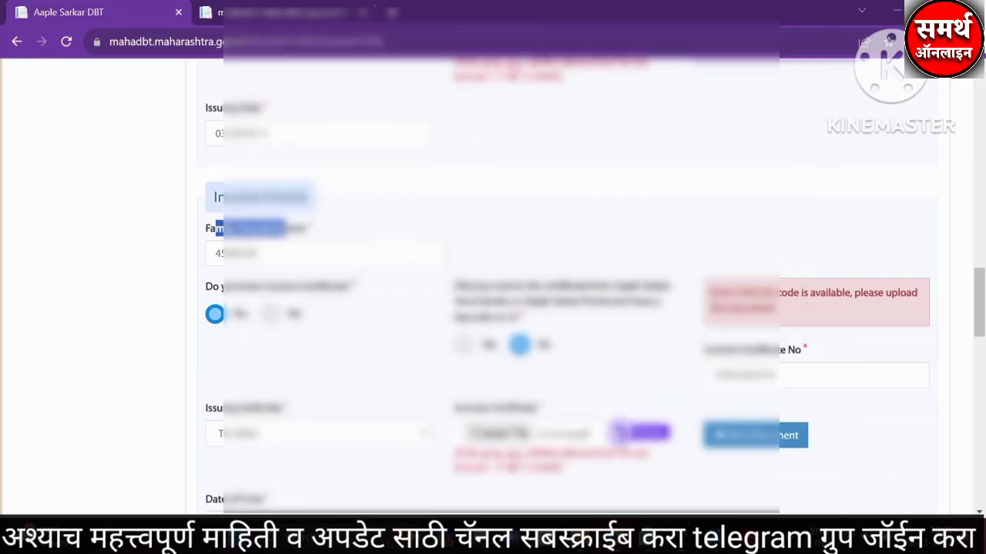
pyautogui.scroll(-1, 693, 312)
pyautogui.moveTo(720, 272); pyautogui.dragTo(830, 275)
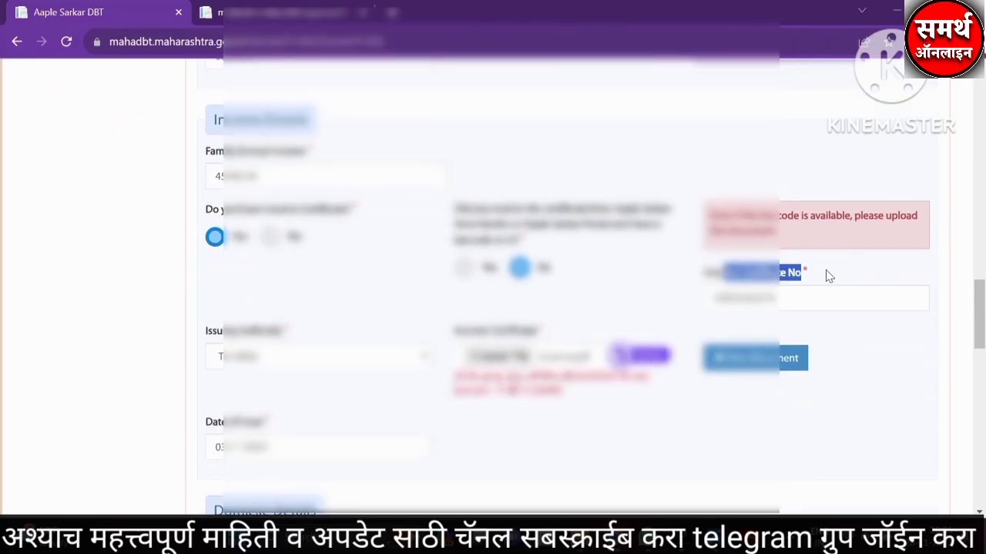
pyautogui.scroll(-2, 830, 275)
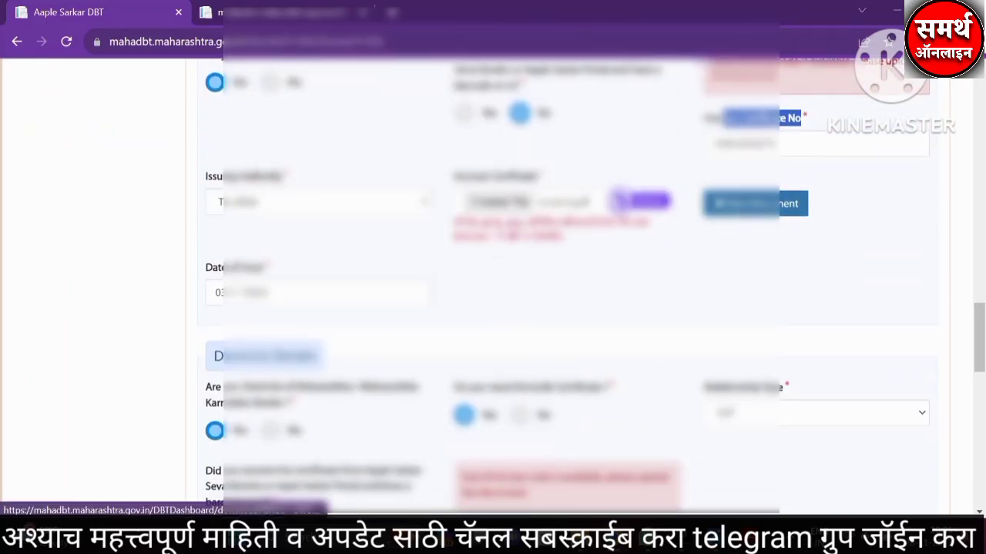
pyautogui.moveTo(217, 271); pyautogui.dragTo(270, 270)
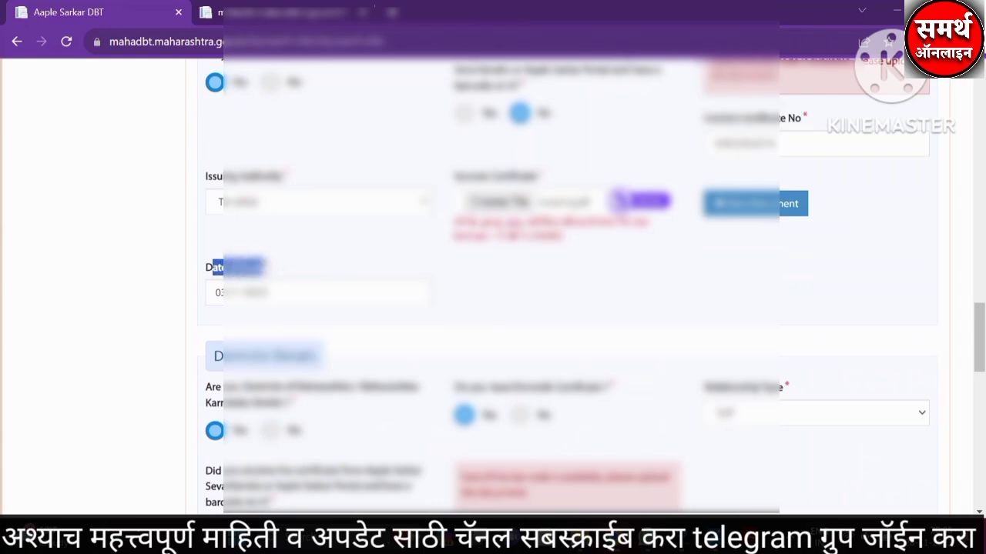
pyautogui.scroll(-2, 242, 293)
pyautogui.scroll(-10, 347, 331)
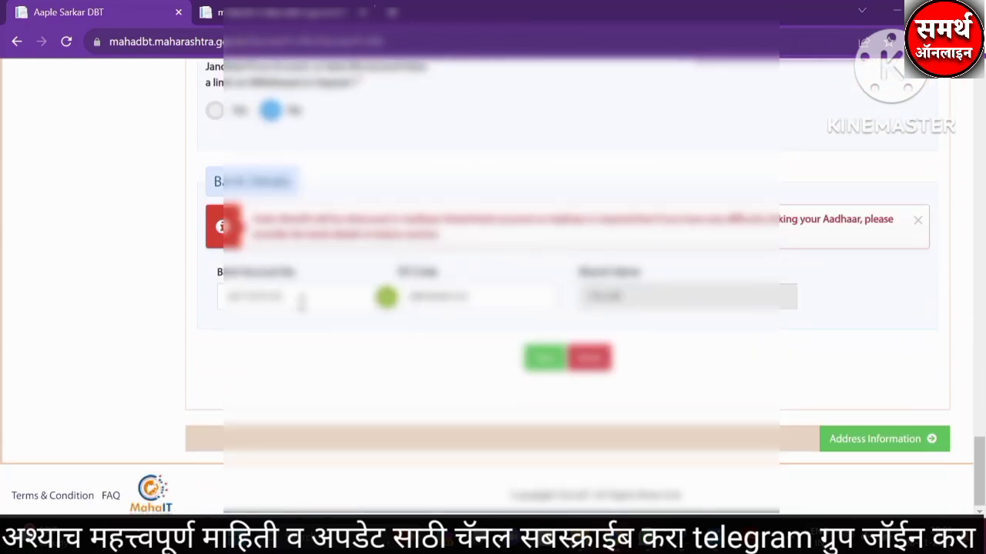
# Step: Save the personal information section and acknowledge the confirmation
pyautogui.click(544, 357)
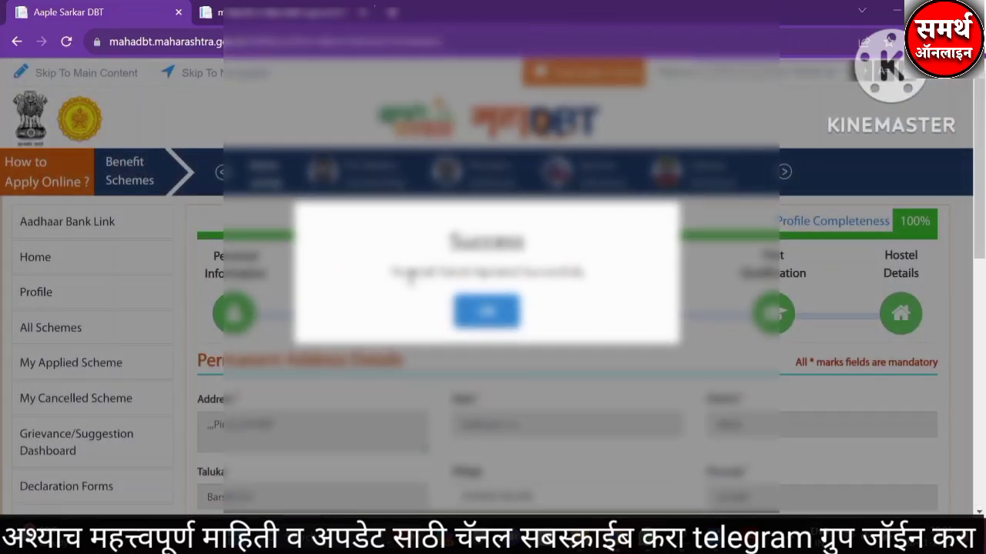
pyautogui.moveTo(397, 271); pyautogui.dragTo(576, 271)
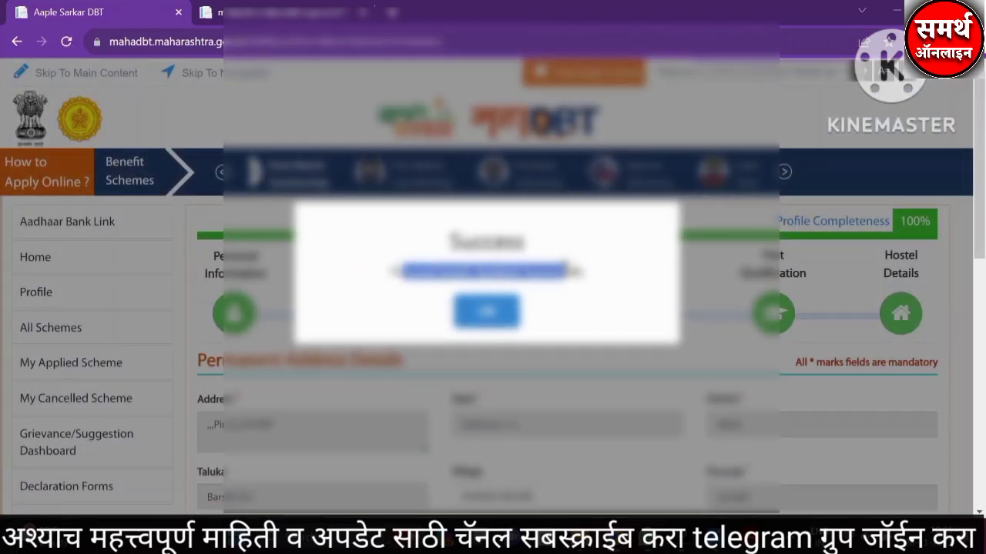
pyautogui.click(486, 311)
# Step: Check the permanent and correspondence address details, save the address information and acknowledge the confirmation
pyautogui.scroll(-5, 441, 265)
pyautogui.scroll(-5, 441, 265)
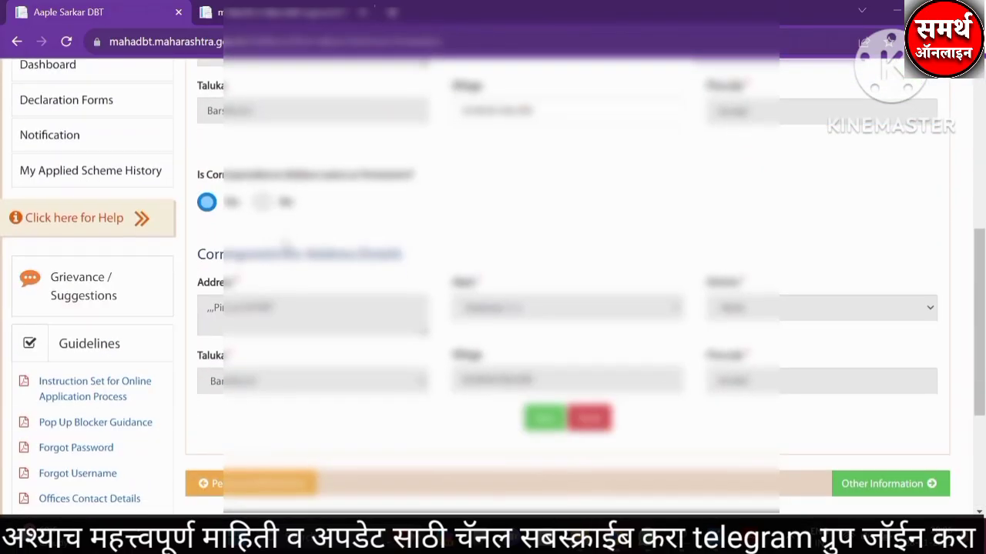
pyautogui.click(544, 198)
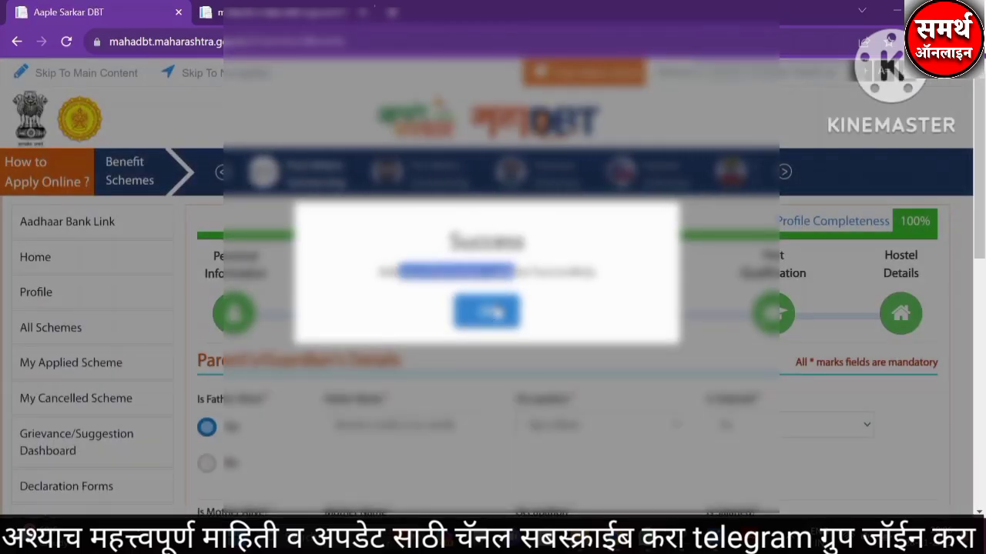
pyautogui.click(487, 311)
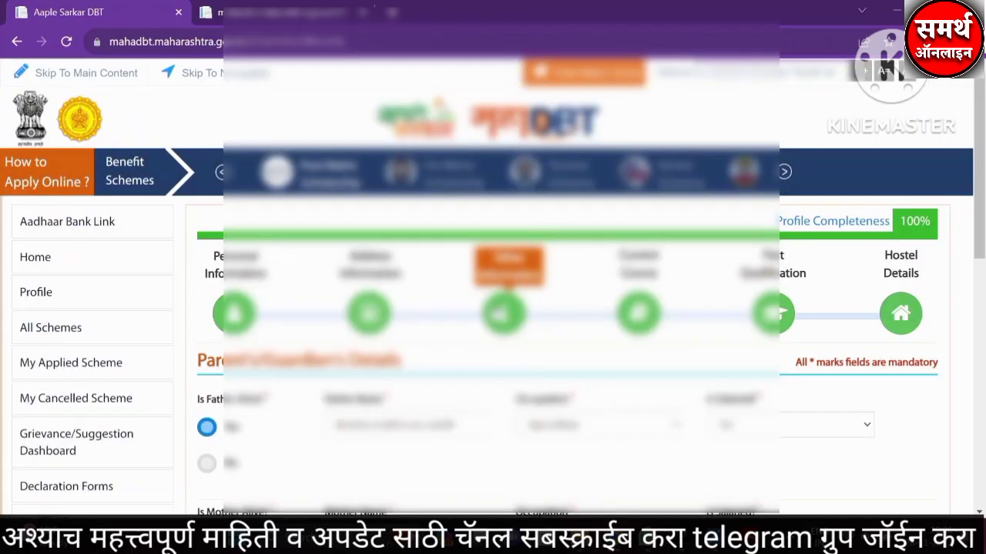
# Step: Check the parents' names and occupations, save the other information section and acknowledge the confirmation
pyautogui.scroll(-5, 493, 293)
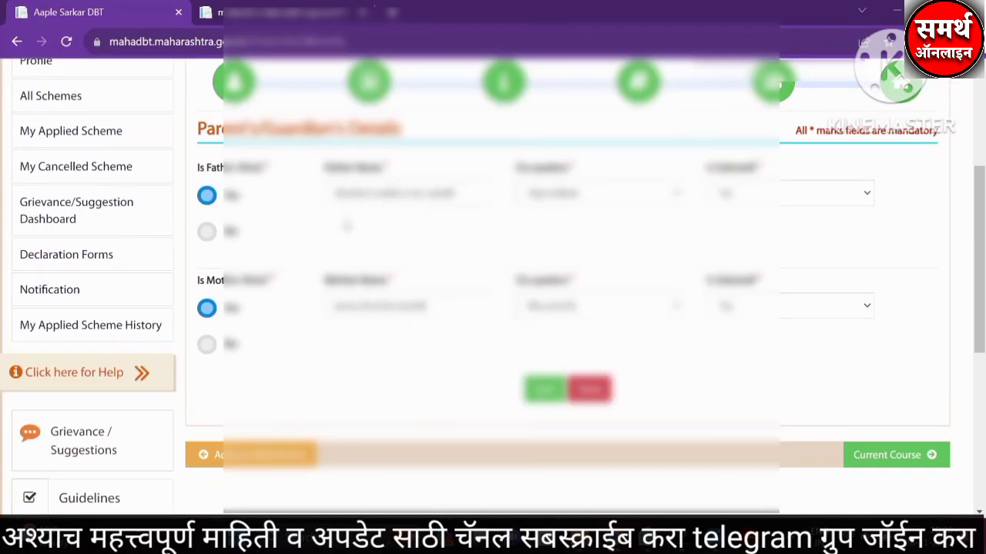
pyautogui.moveTo(328, 167); pyautogui.dragTo(370, 168)
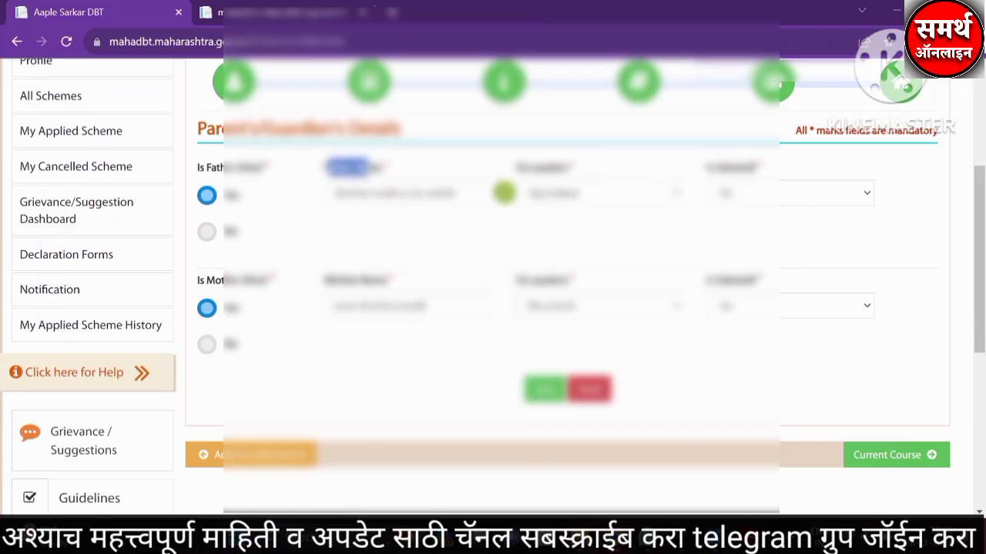
pyautogui.click(545, 389)
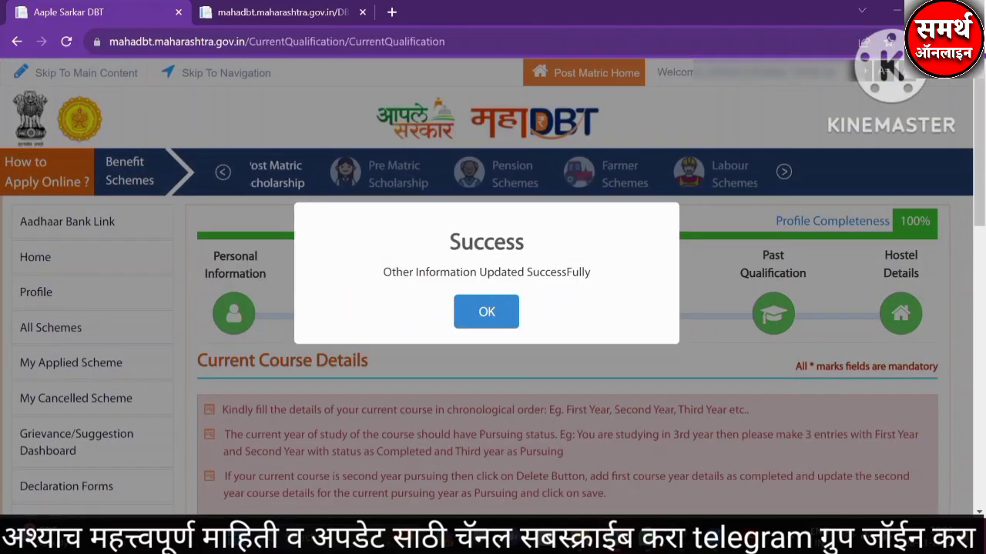
pyautogui.moveTo(393, 273); pyautogui.dragTo(592, 275)
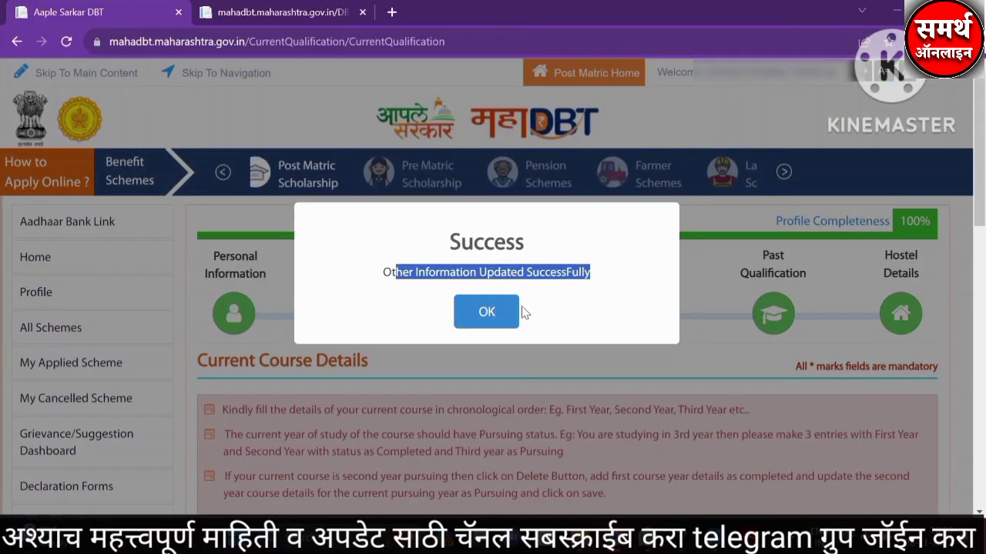
pyautogui.click(509, 316)
# Step: Review the current course details and the listed year-of-study entries, including the completion status of the third year
pyautogui.scroll(-2, 506, 315)
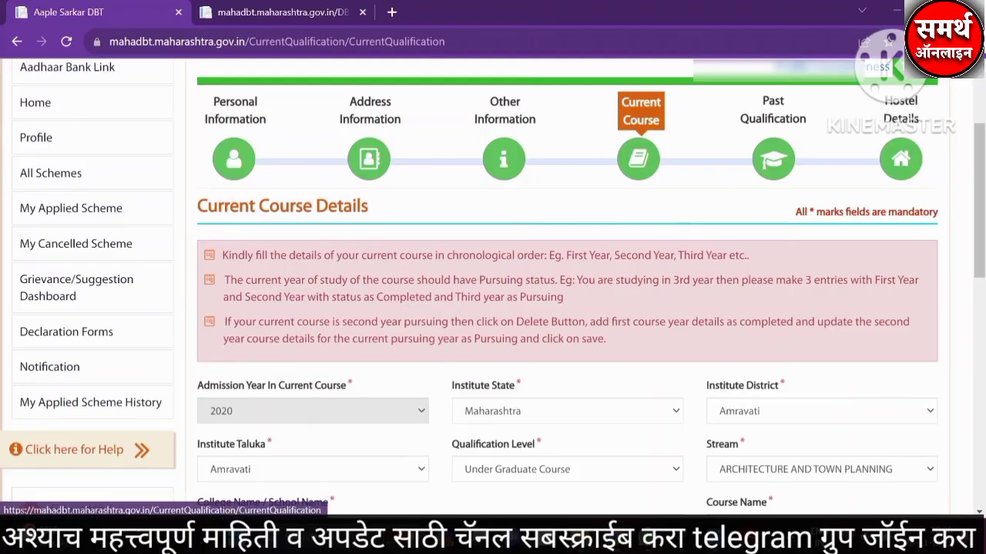
pyautogui.scroll(-2, 617, 168)
pyautogui.scroll(-1, 519, 171)
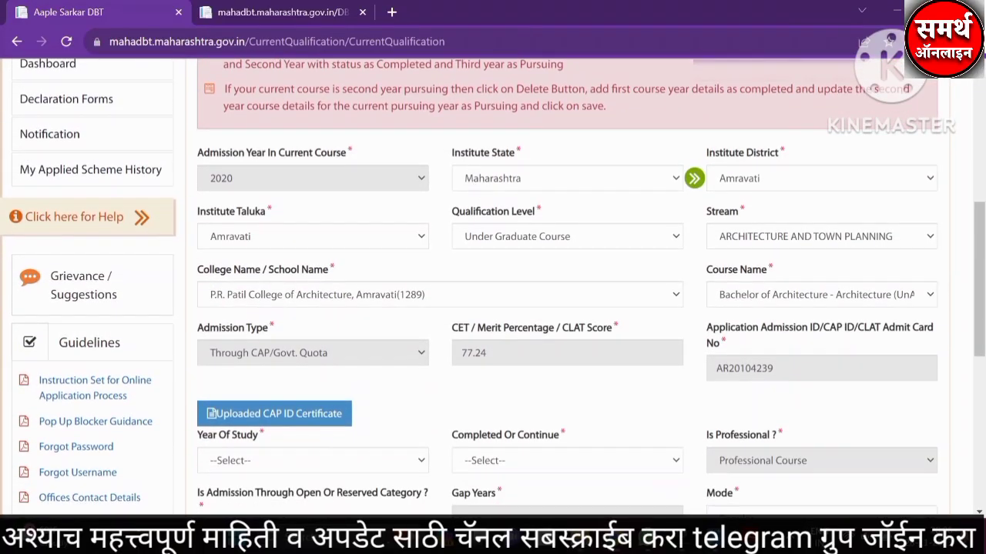
pyautogui.scroll(-5, 473, 190)
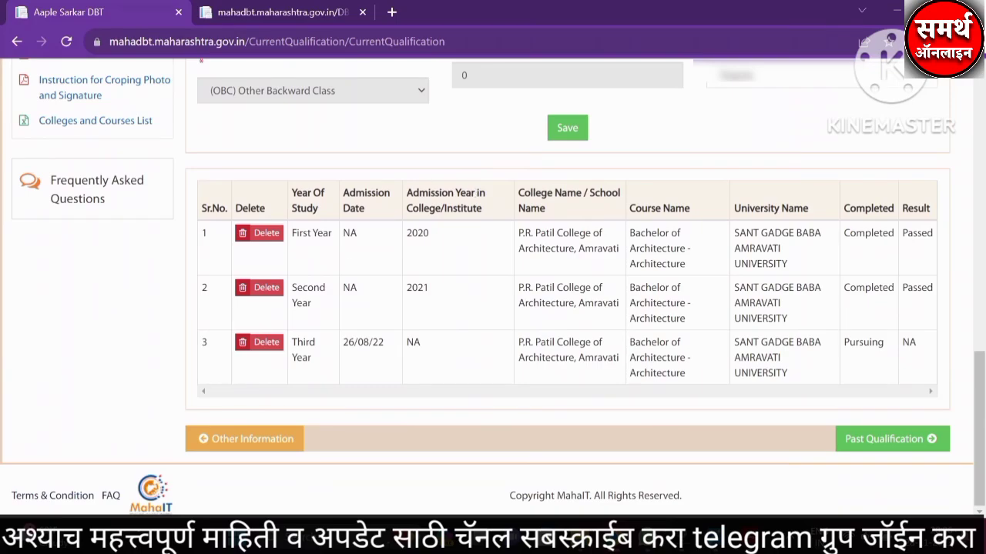
pyautogui.moveTo(298, 232); pyautogui.dragTo(346, 236)
pyautogui.moveTo(299, 271); pyautogui.dragTo(330, 358)
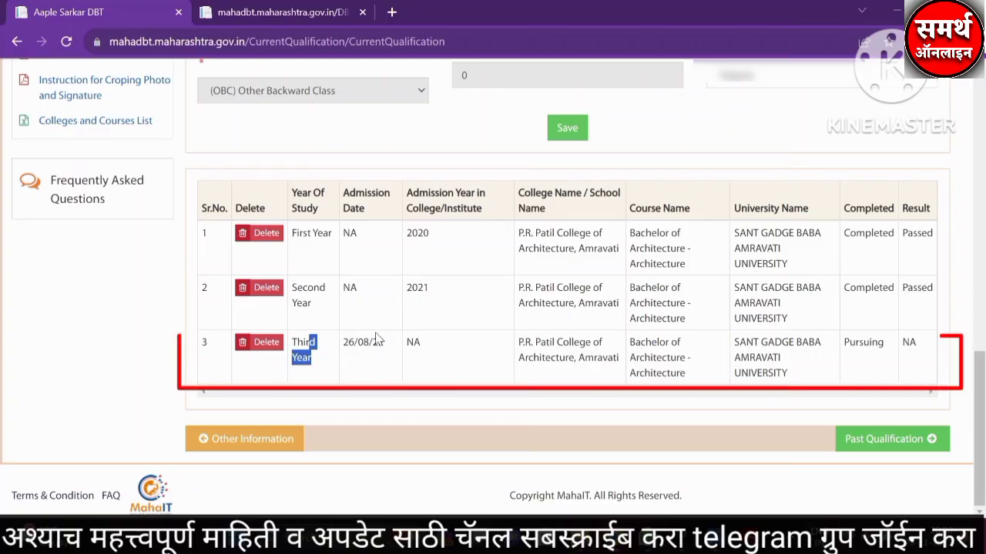
pyautogui.moveTo(849, 344); pyautogui.dragTo(883, 345)
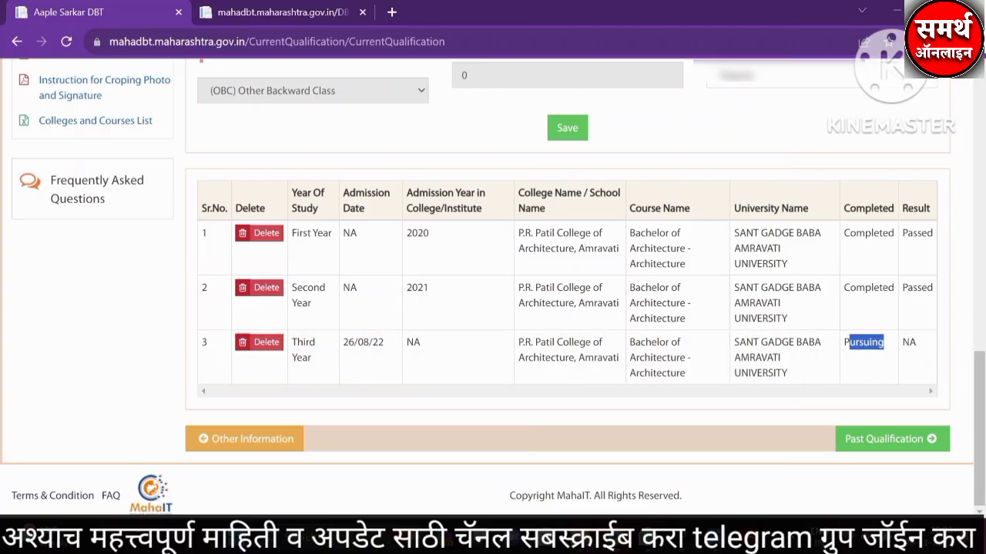
# Step: Delete the Third Year entry marked Pursuing from the course list and acknowledge the confirmation
pyautogui.click(247, 352)
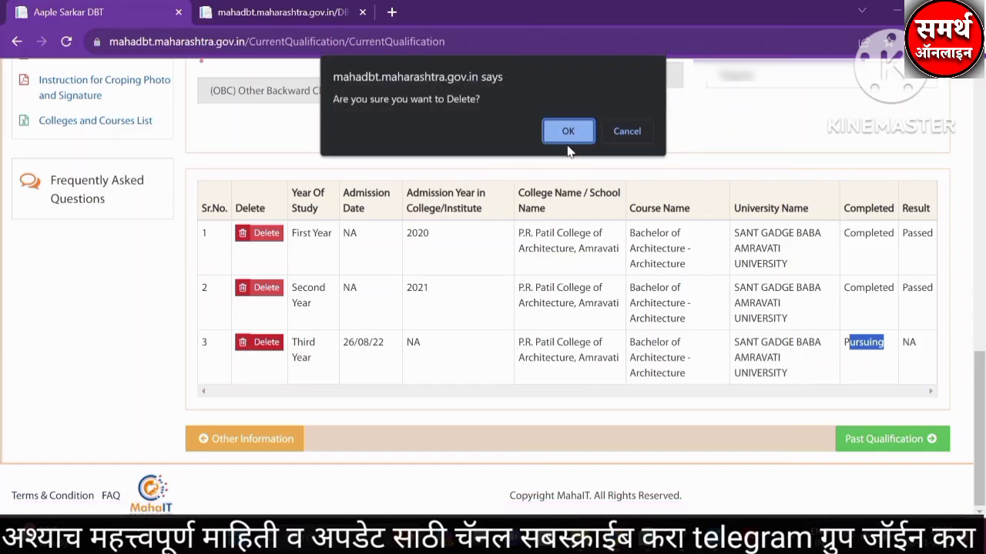
pyautogui.click(627, 132)
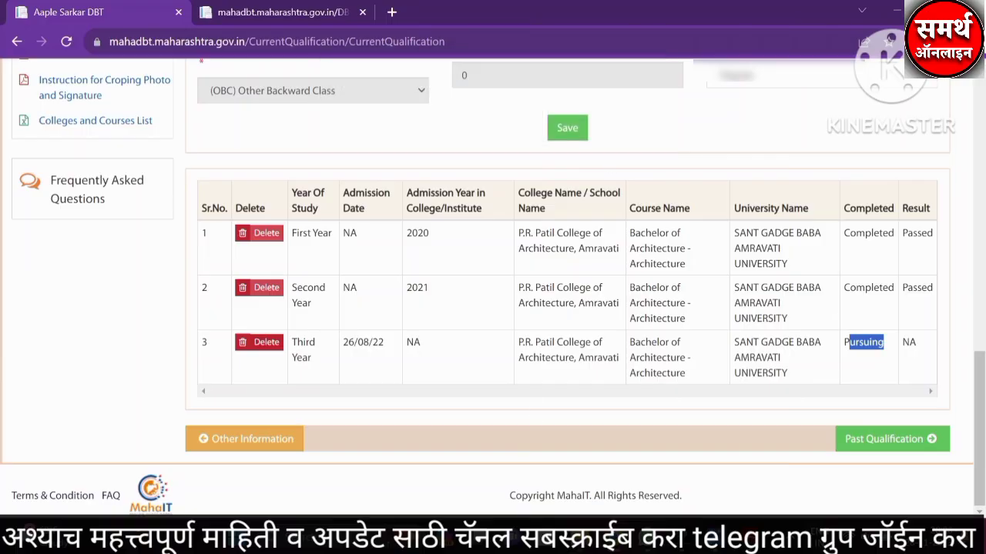
pyautogui.moveTo(343, 347); pyautogui.dragTo(390, 352)
pyautogui.moveTo(546, 344); pyautogui.dragTo(878, 345)
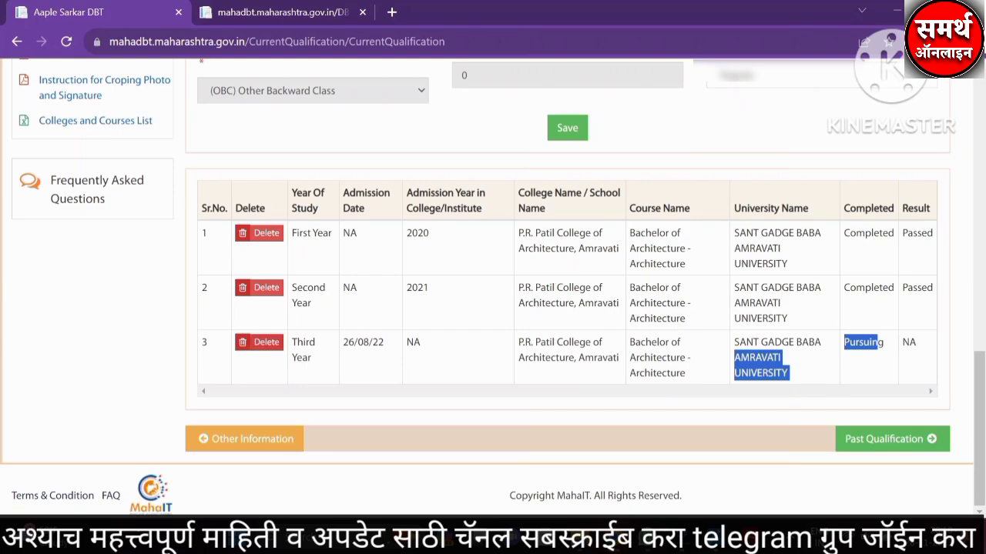
pyautogui.click(253, 353)
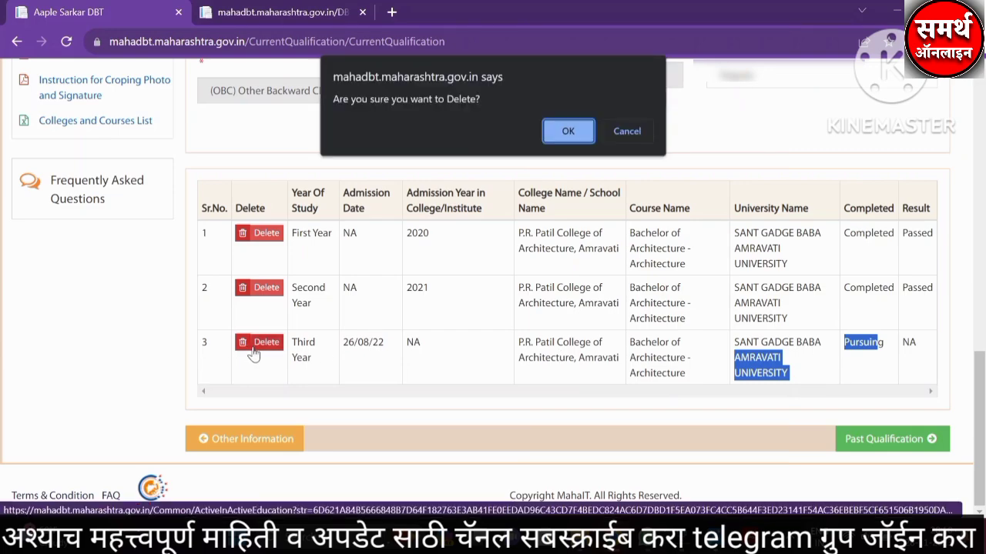
pyautogui.click(583, 145)
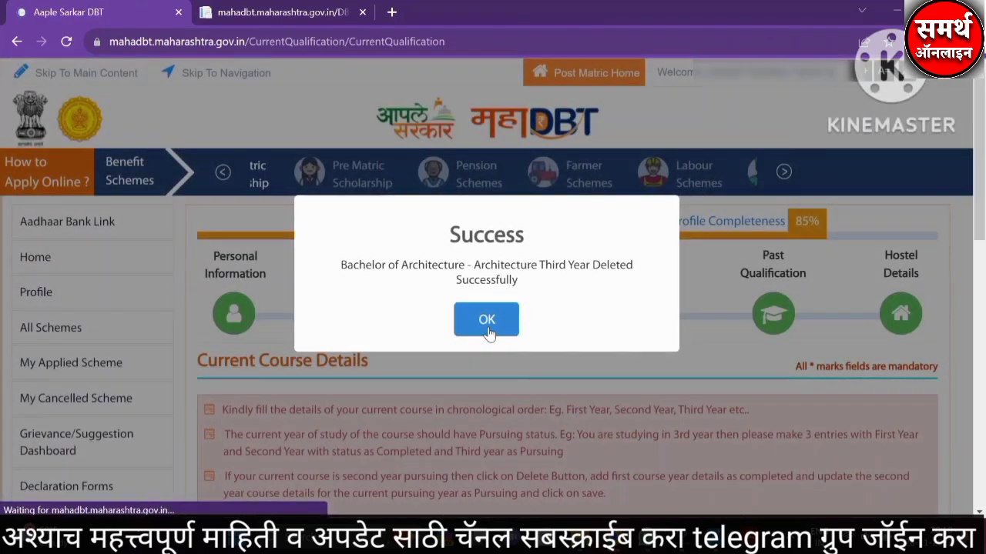
pyautogui.moveTo(348, 265); pyautogui.dragTo(590, 271)
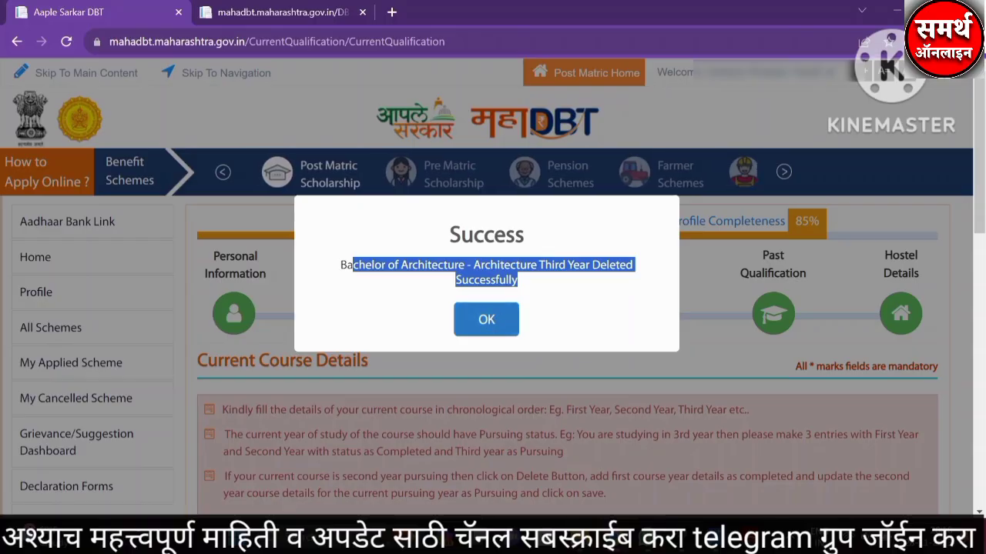
pyautogui.click(487, 319)
# Step: Start a new course entry with year of study Third Year and status Third Year Completed
pyautogui.scroll(-8, 398, 242)
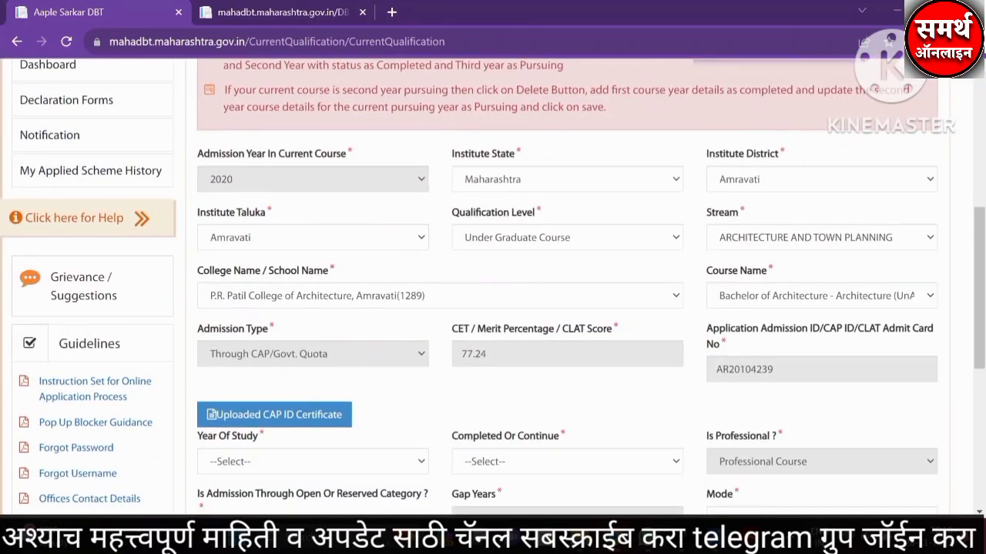
pyautogui.scroll(-2, 305, 248)
pyautogui.scroll(1, 438, 260)
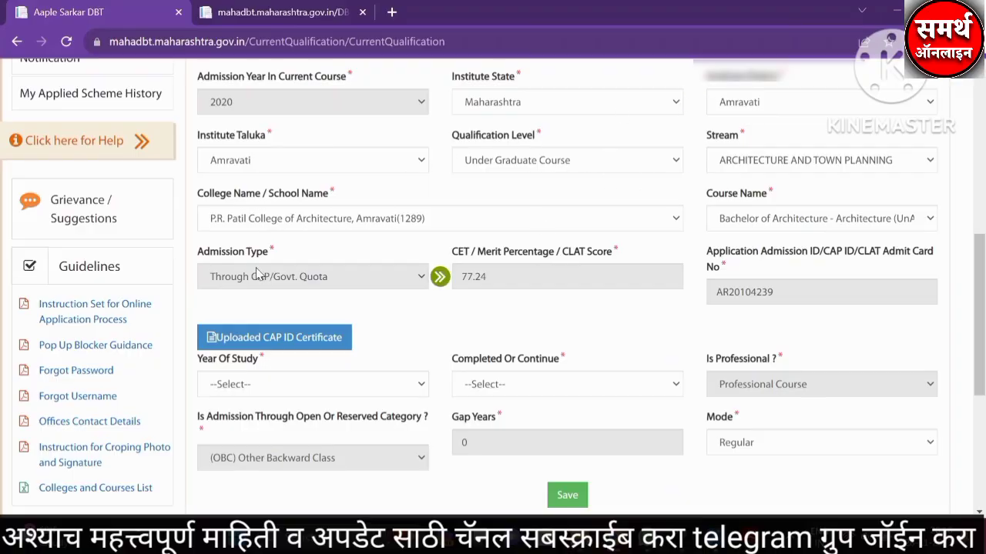
pyautogui.scroll(-1, 630, 277)
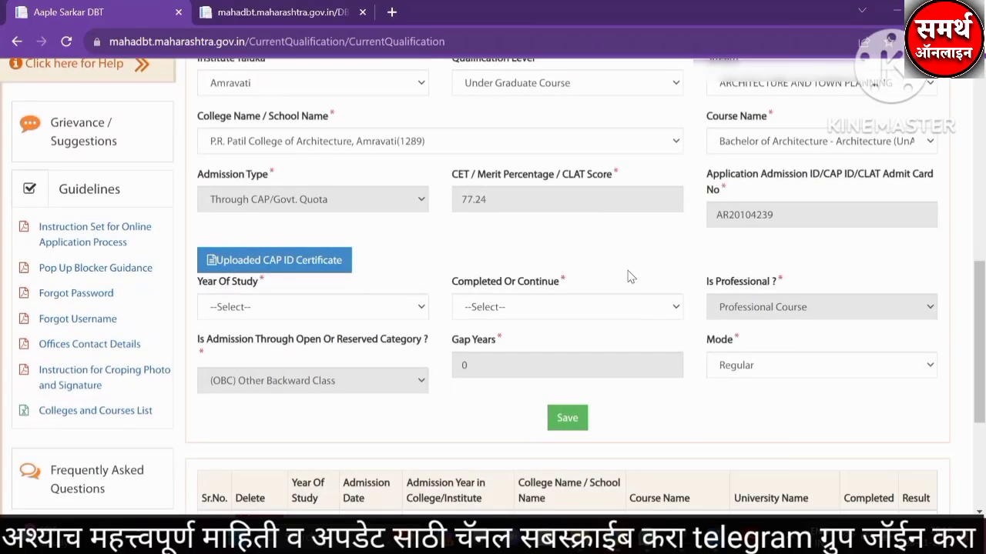
pyautogui.scroll(-1, 339, 249)
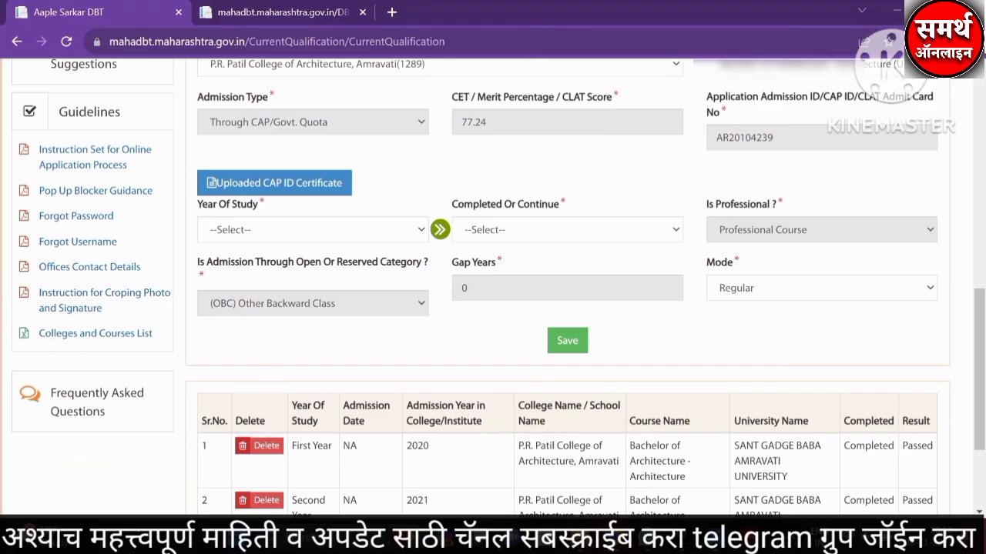
pyautogui.click(312, 229)
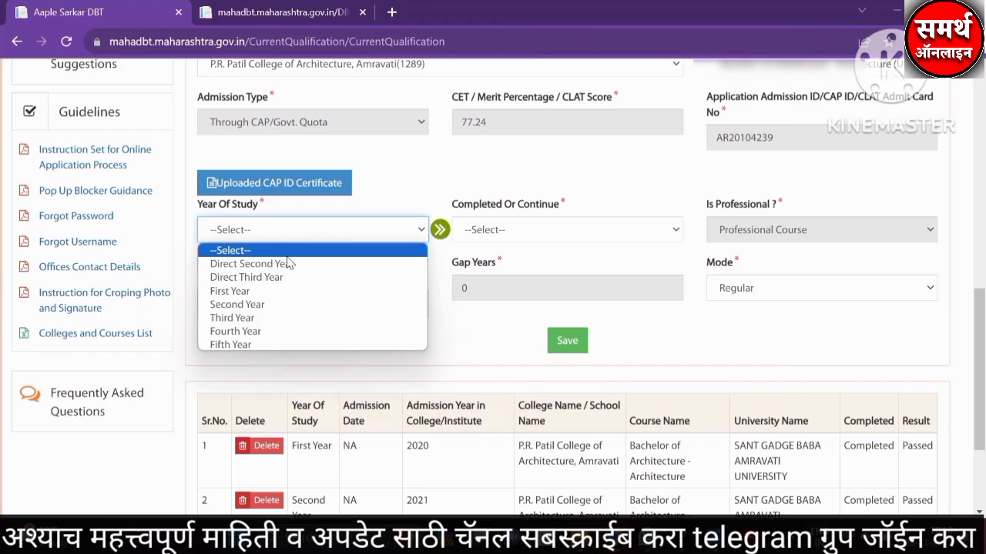
pyautogui.click(252, 320)
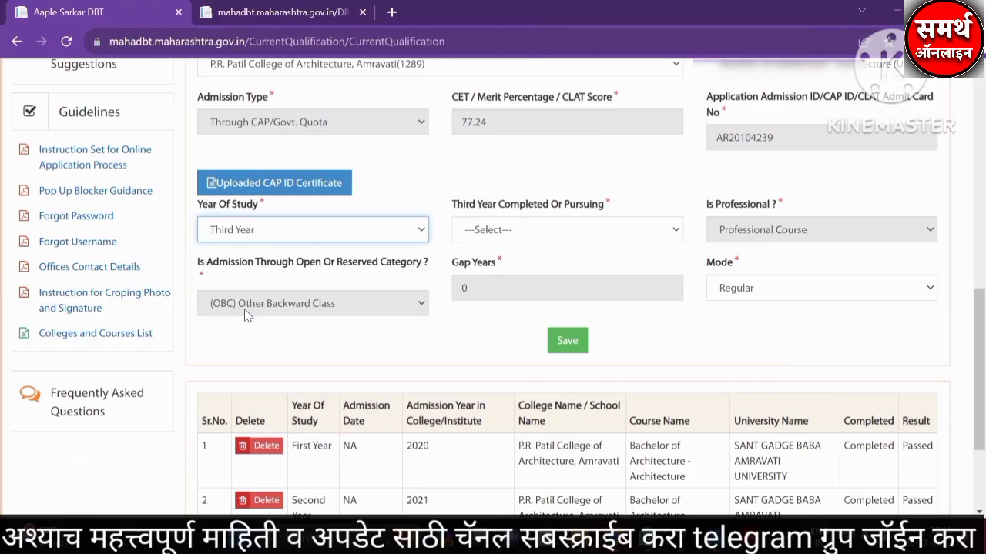
pyautogui.click(531, 238)
pyautogui.click(514, 263)
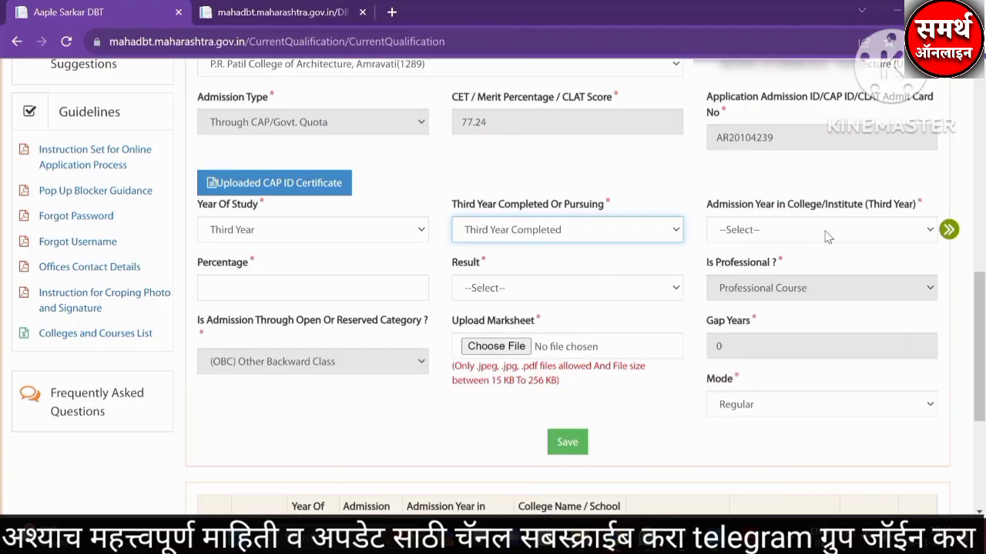
# Step: Set the third-year admission year in the college to 2022
pyautogui.click(826, 233)
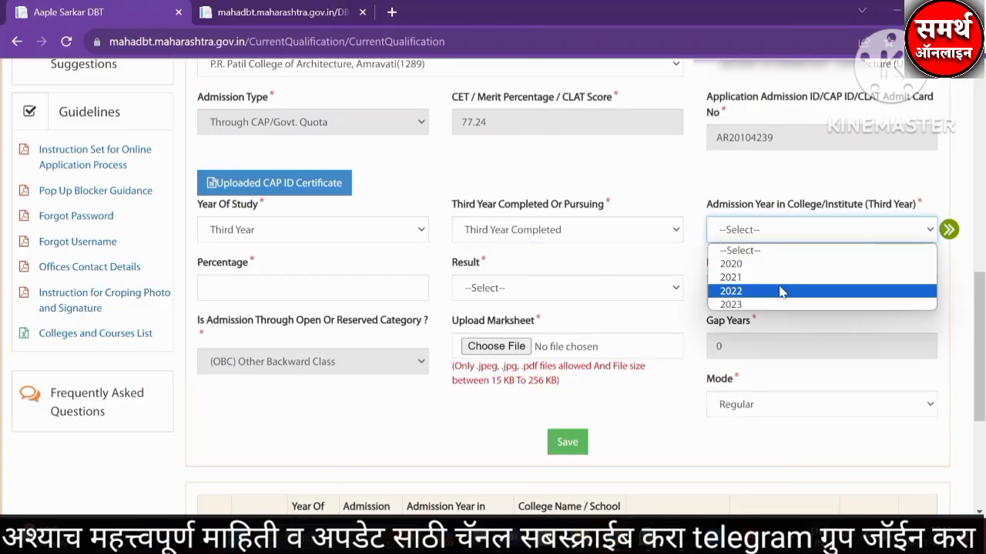
pyautogui.click(758, 304)
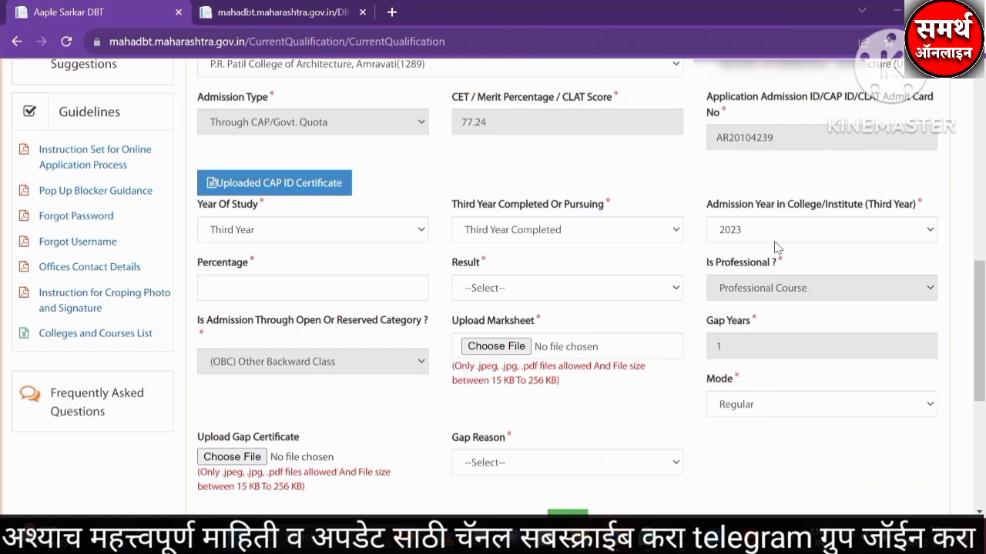
pyautogui.click(934, 229)
pyautogui.click(751, 289)
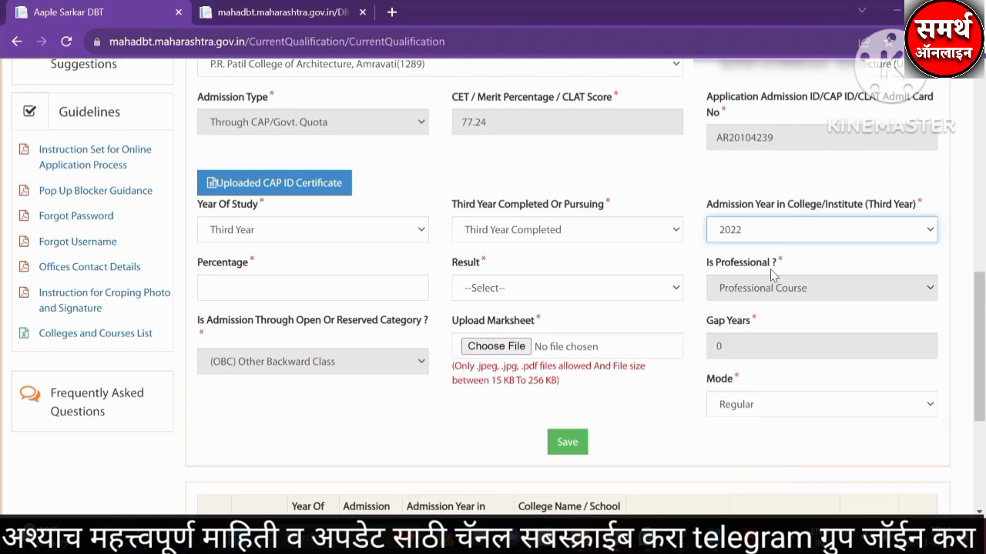
pyautogui.moveTo(718, 203); pyautogui.dragTo(899, 203)
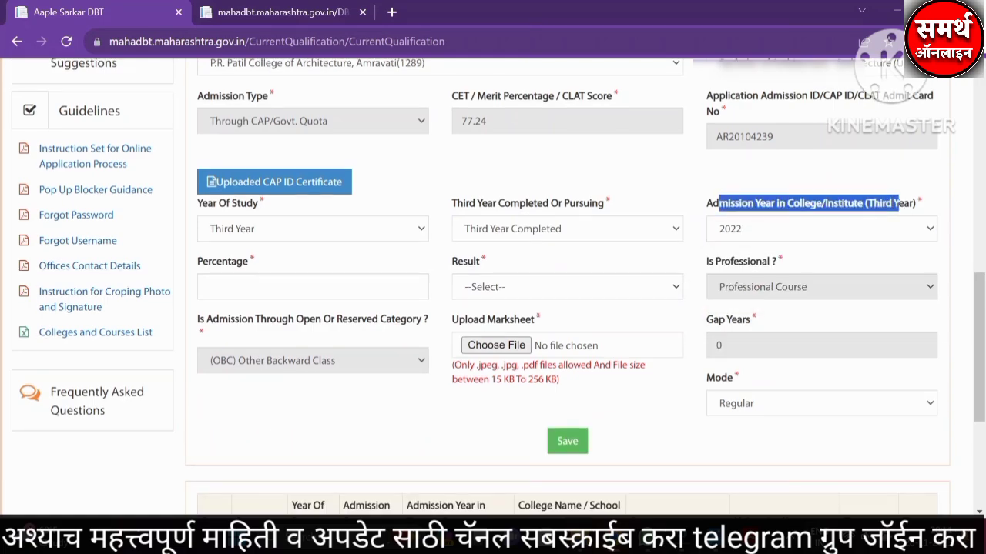
# Step: Enter a third-year percentage of 50 and set the result to Passed
pyautogui.scroll(-1, 797, 252)
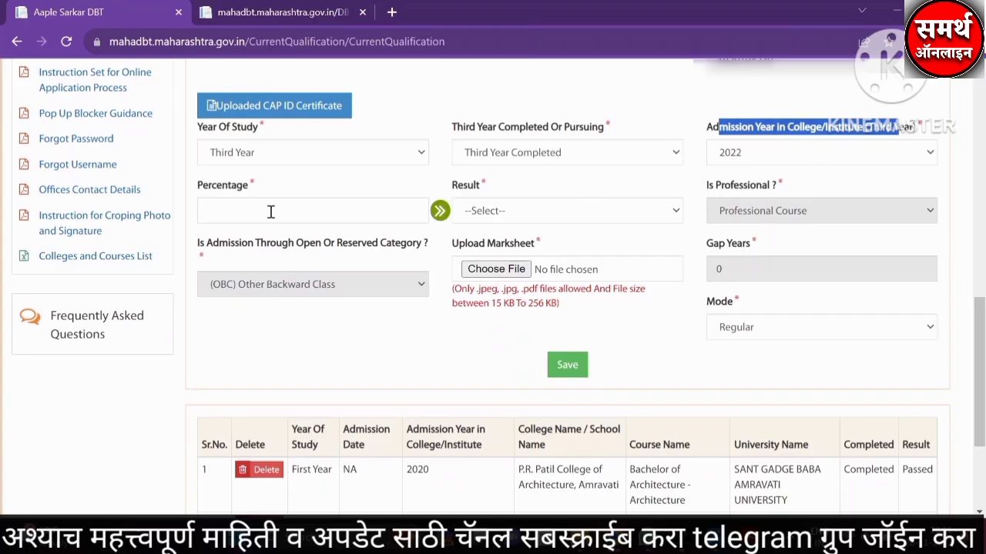
pyautogui.click(303, 215)
pyautogui.write('50')
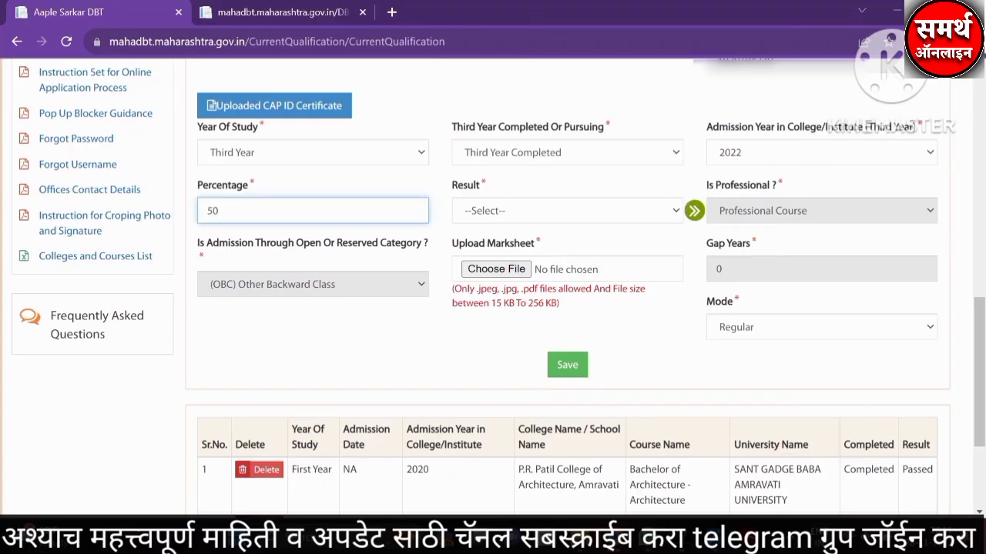
pyautogui.click(678, 211)
pyautogui.click(678, 245)
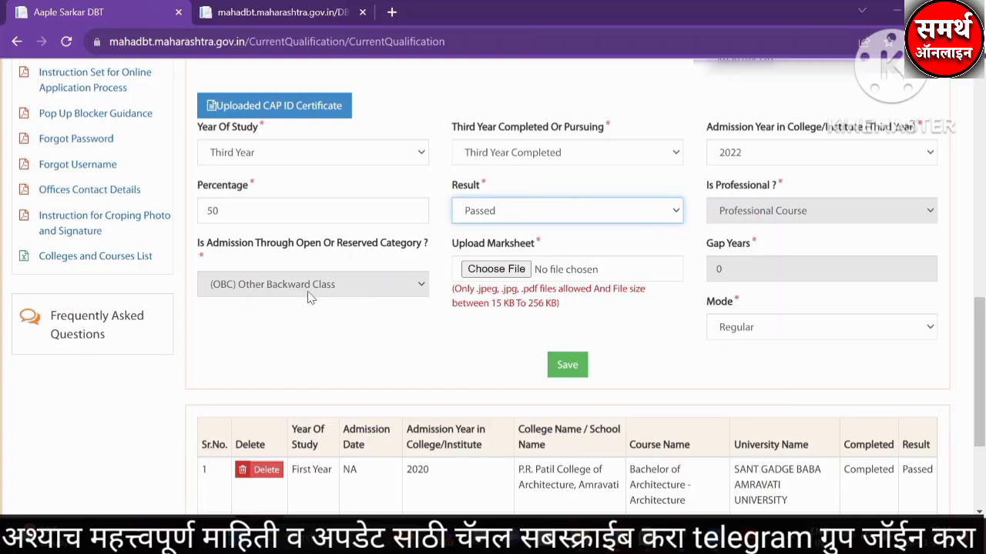
# Step: Attach Barch3.pdf as the third-year marksheet
pyautogui.moveTo(465, 244); pyautogui.dragTo(535, 244)
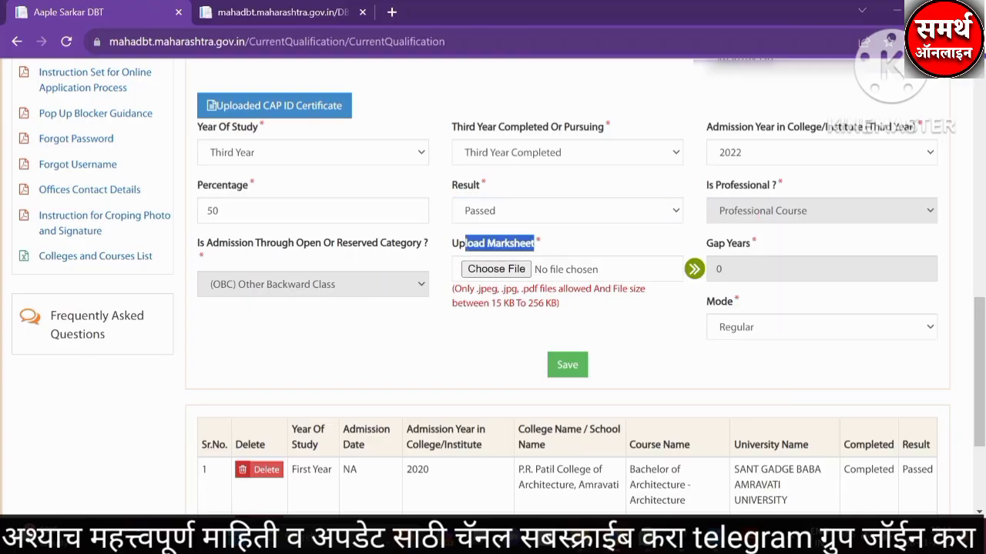
pyautogui.click(501, 272)
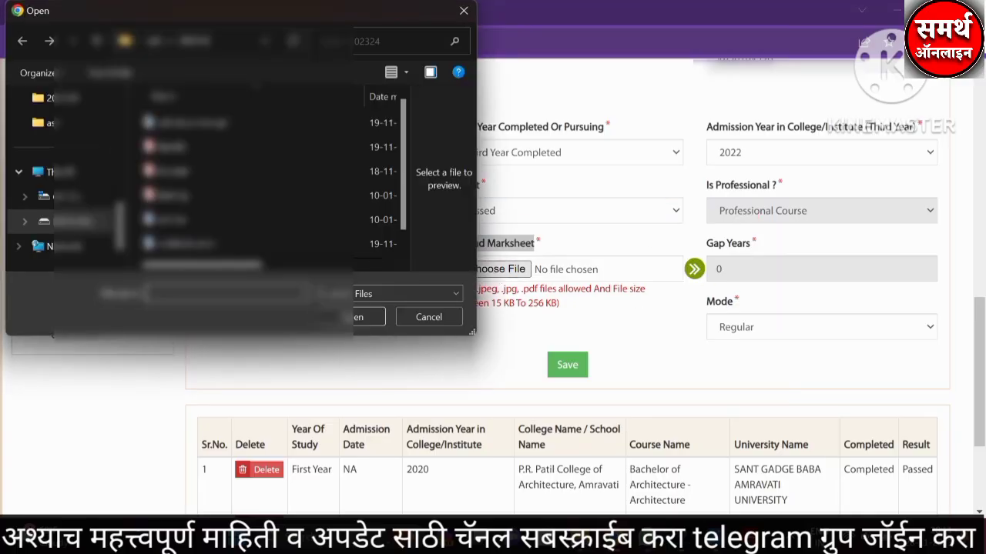
pyautogui.click(240, 220)
pyautogui.click(344, 321)
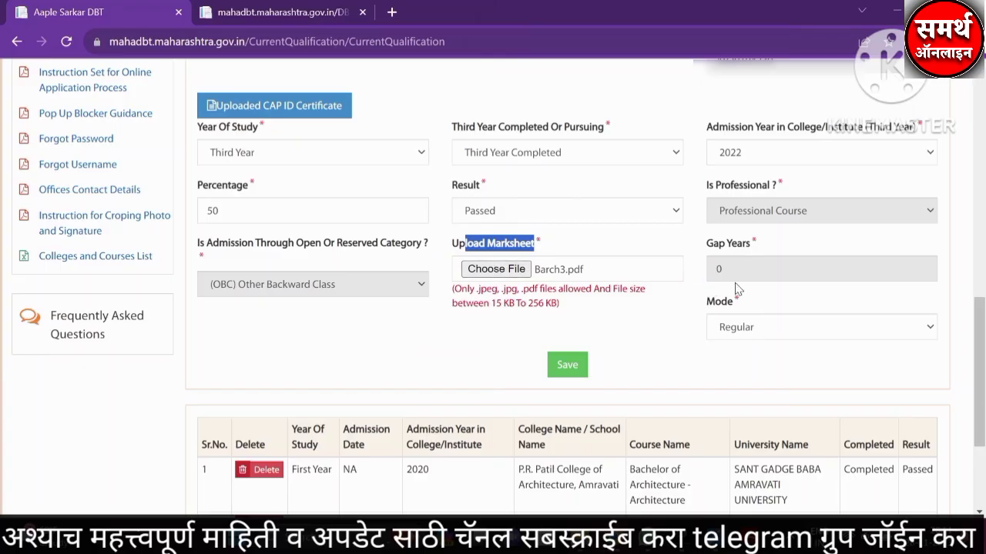
# Step: Save the third-year course details, acknowledge the confirmation and check the Third Year entry in the course list
pyautogui.click(568, 367)
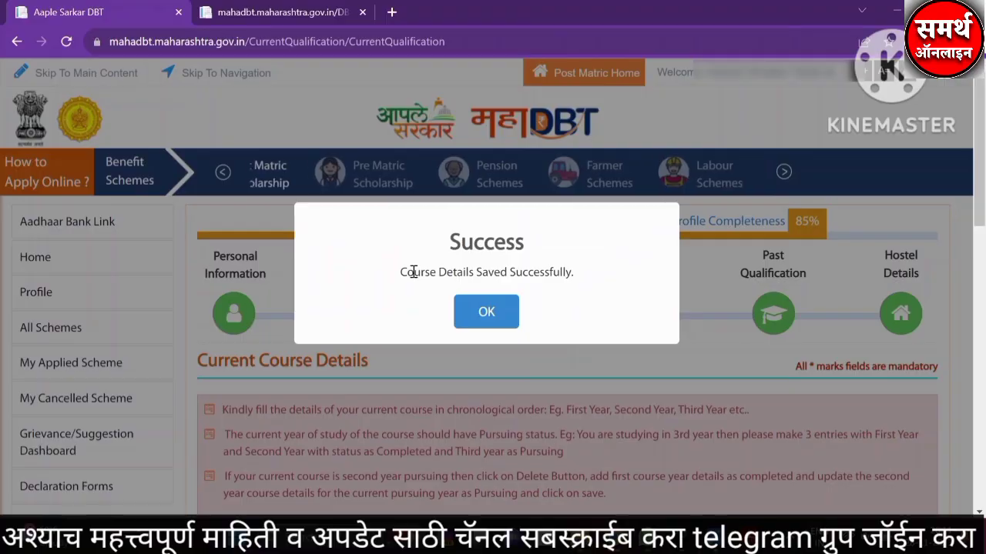
pyautogui.moveTo(414, 271); pyautogui.dragTo(513, 319)
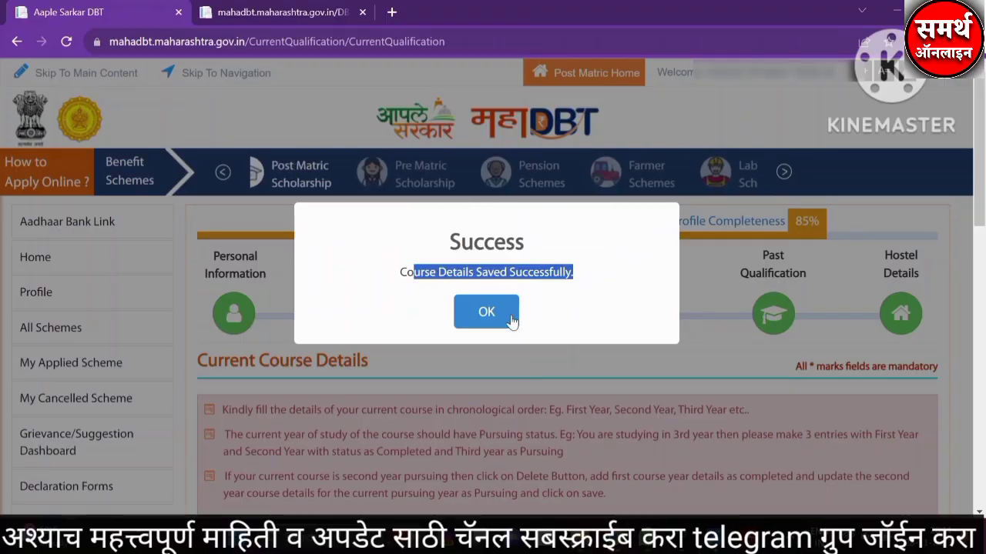
pyautogui.click(511, 319)
pyautogui.scroll(-10, 506, 324)
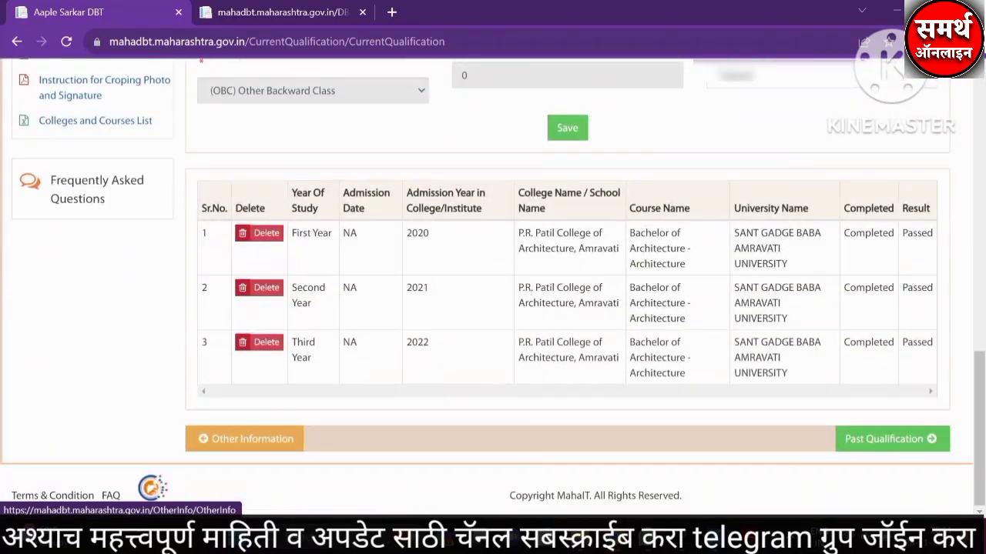
pyautogui.moveTo(296, 342); pyautogui.dragTo(311, 360)
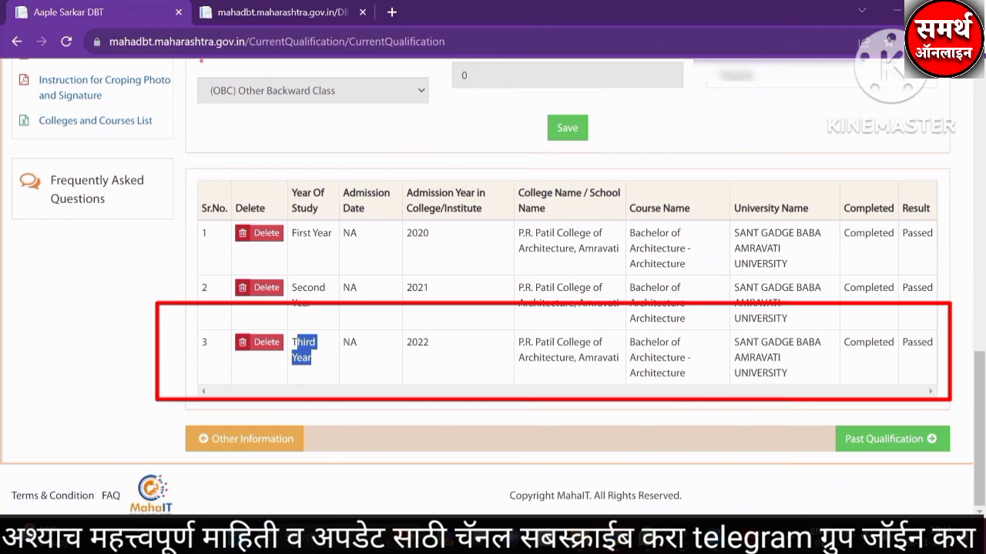
pyautogui.moveTo(856, 344); pyautogui.dragTo(895, 345)
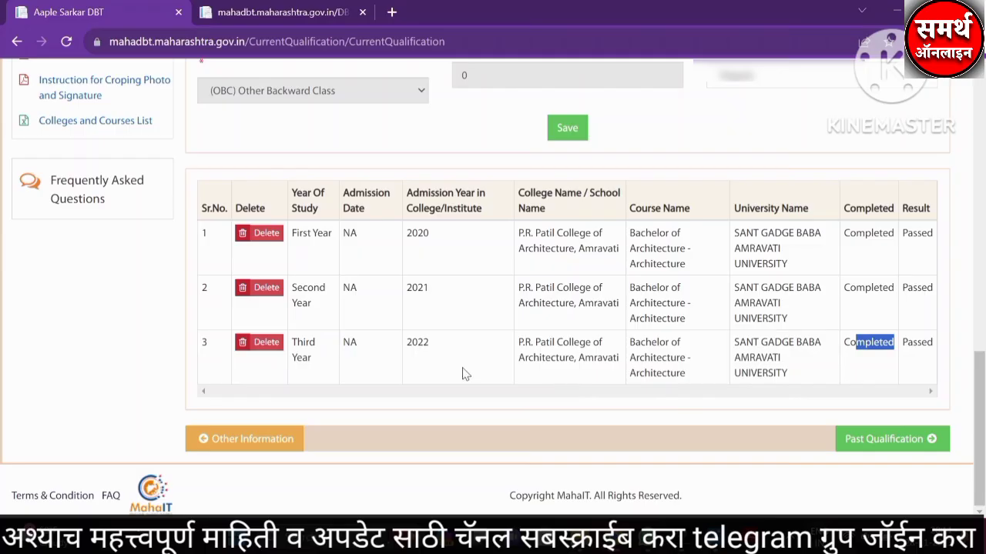
# Step: Begin a new current course entry with Fourth Year as the year of study and Fourth Year Pursuing as its status
pyautogui.scroll(2, 462, 374)
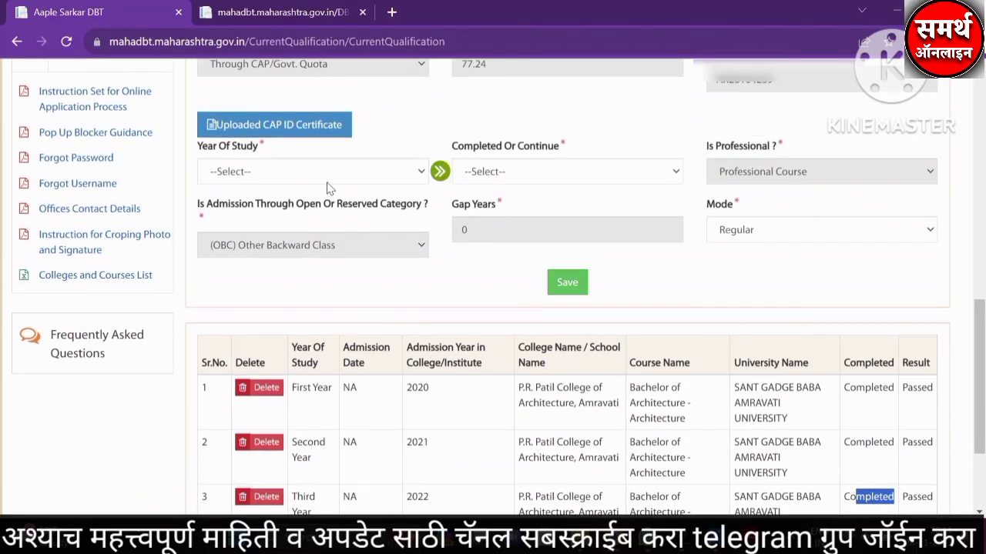
pyautogui.click(323, 172)
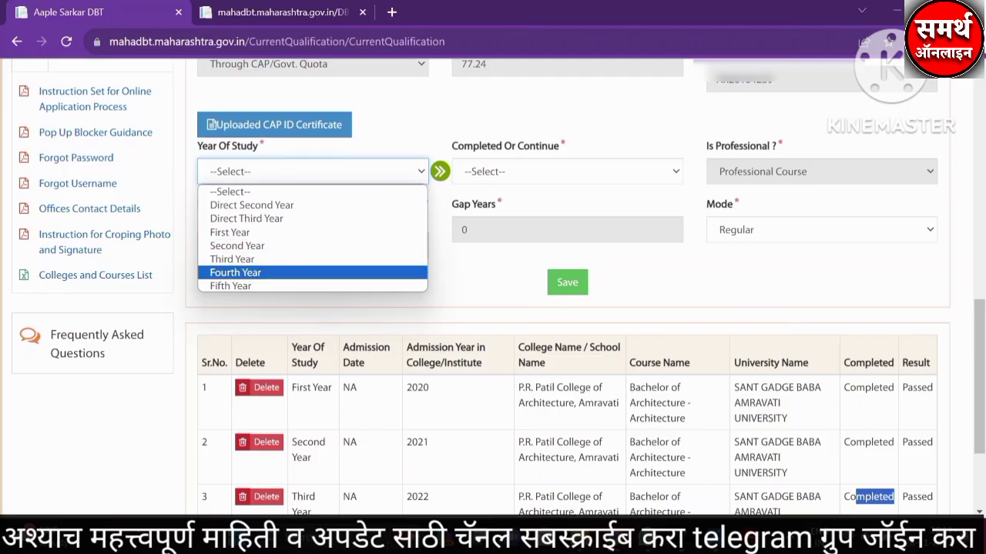
pyautogui.click(235, 273)
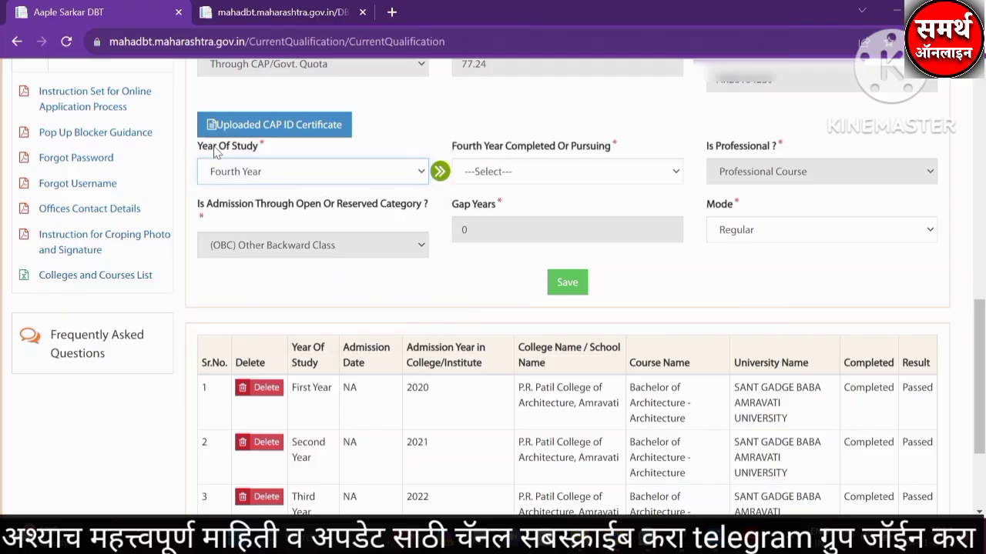
pyautogui.moveTo(208, 147); pyautogui.dragTo(264, 181)
pyautogui.click(485, 171)
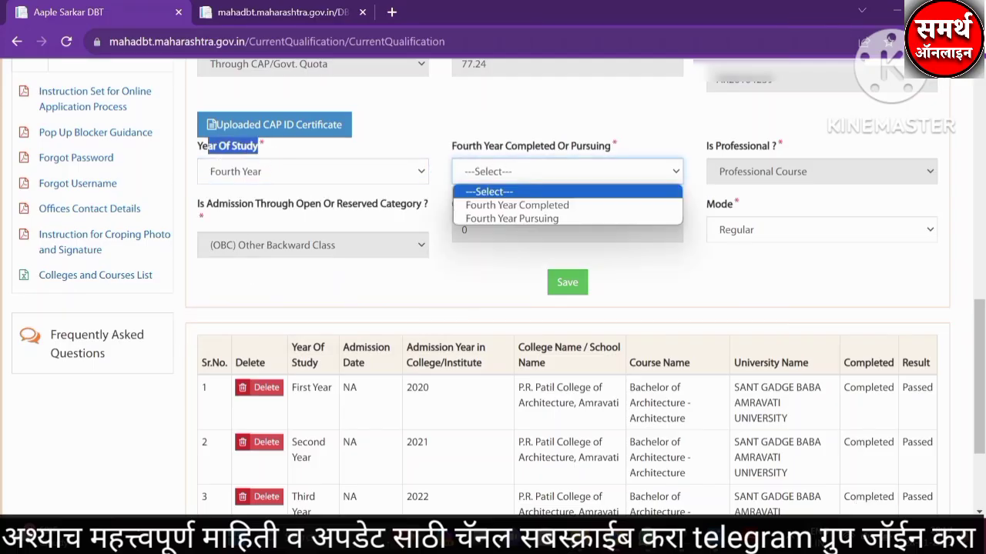
pyautogui.click(504, 218)
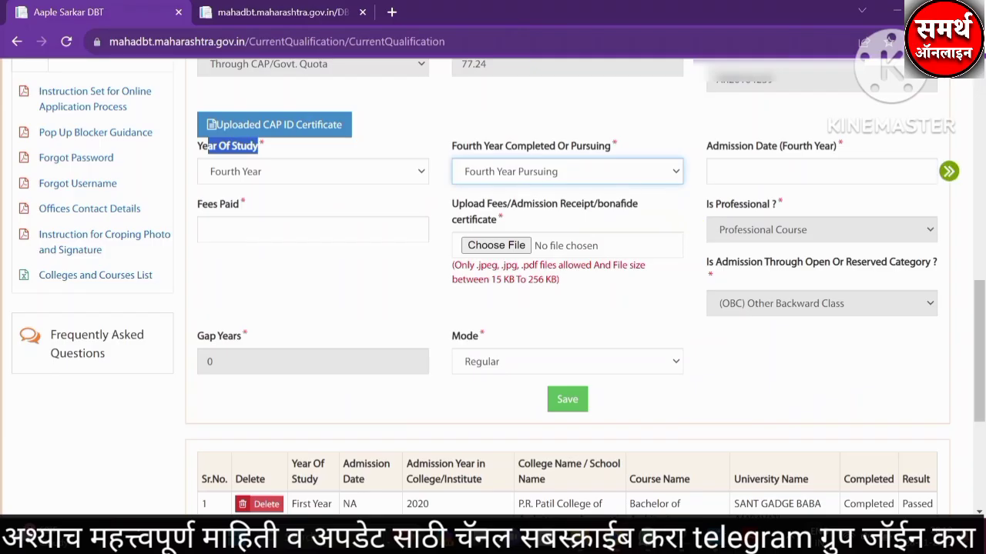
# Step: Set the fourth-year admission date to 28/07/2023
pyautogui.click(760, 173)
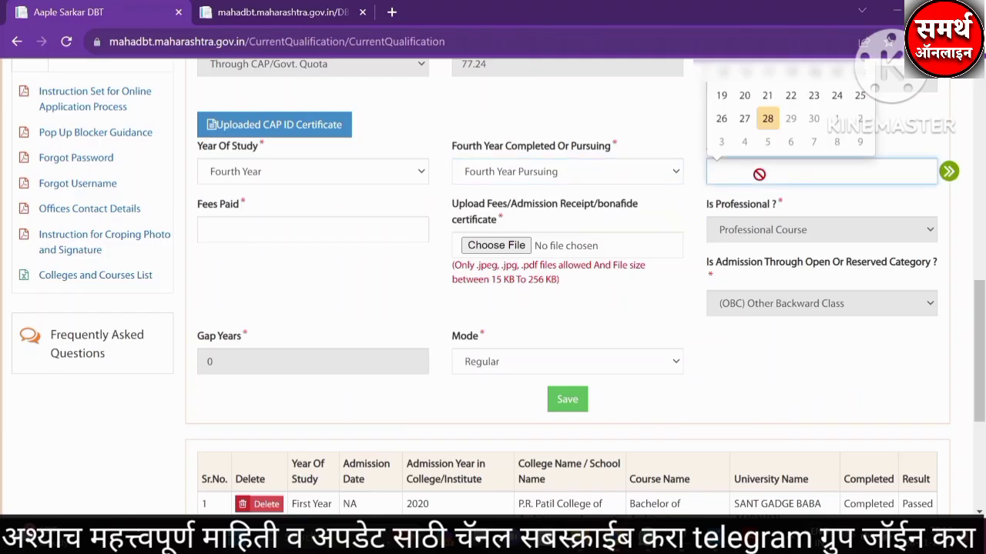
pyautogui.scroll(2, 759, 174)
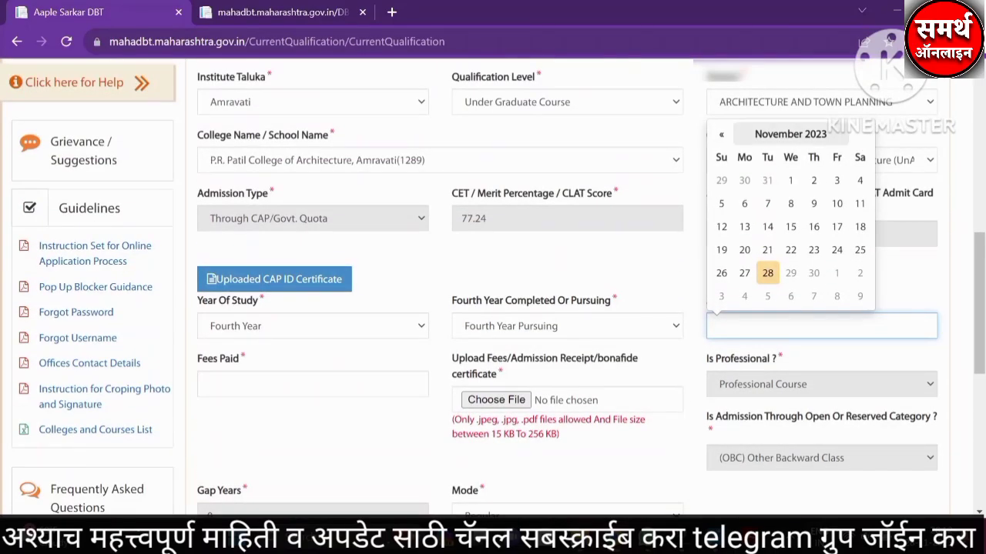
pyautogui.click(722, 137)
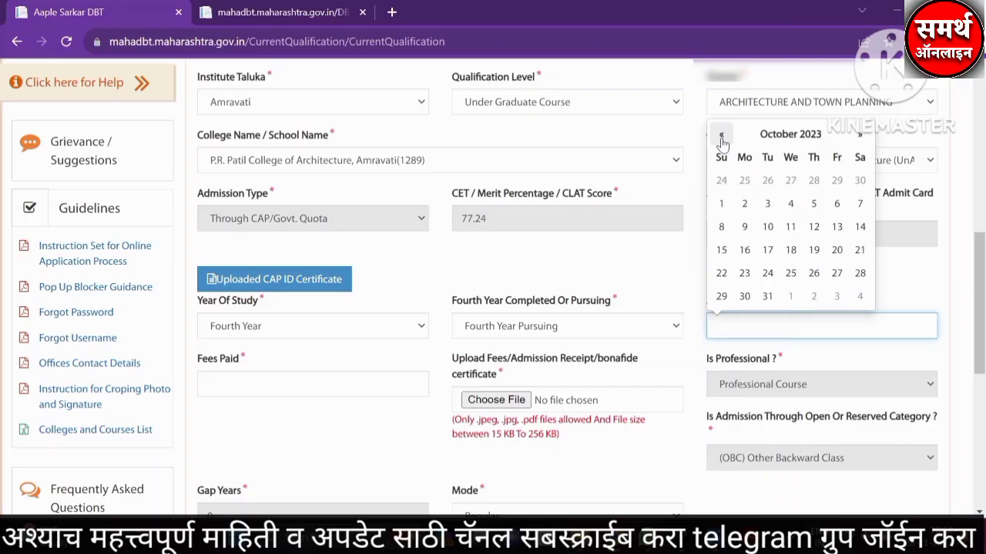
pyautogui.click(722, 137)
pyautogui.click(722, 137)
pyautogui.click(722, 138)
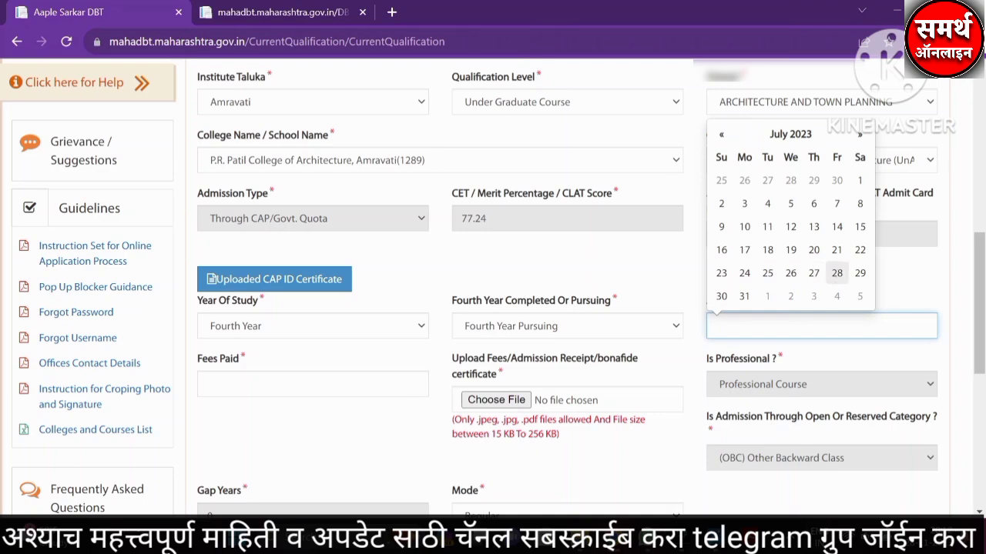
pyautogui.click(837, 273)
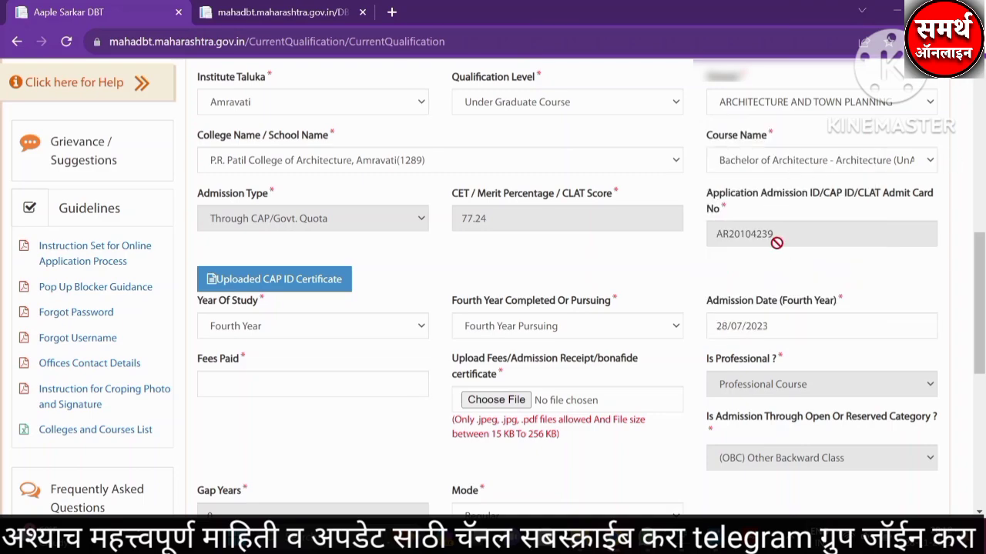
# Step: Enter 00 as the fees paid and attach admissionreceipt.jpg as the fees/admission receipt or bonafide certificate
pyautogui.scroll(-2, 758, 337)
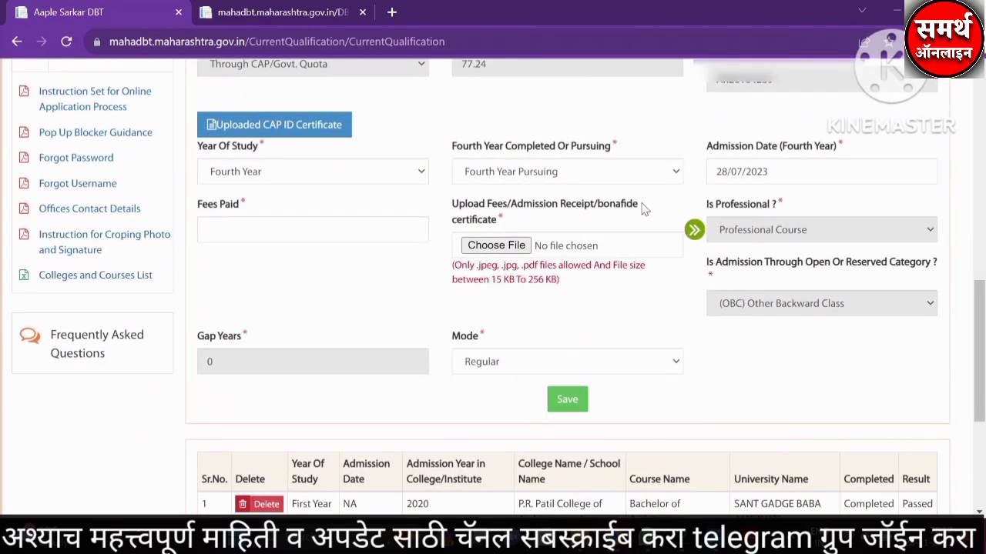
pyautogui.click(303, 235)
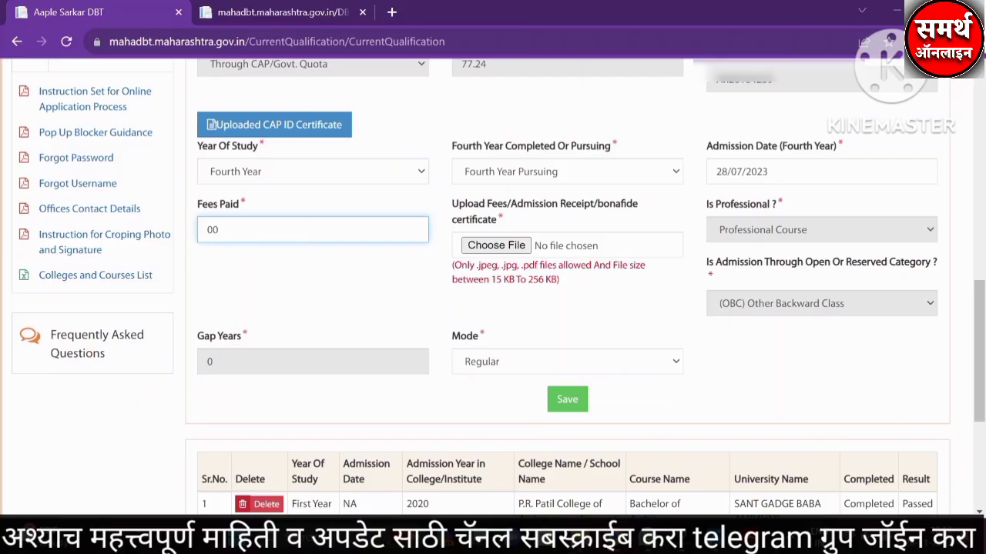
pyautogui.moveTo(450, 209); pyautogui.dragTo(498, 221)
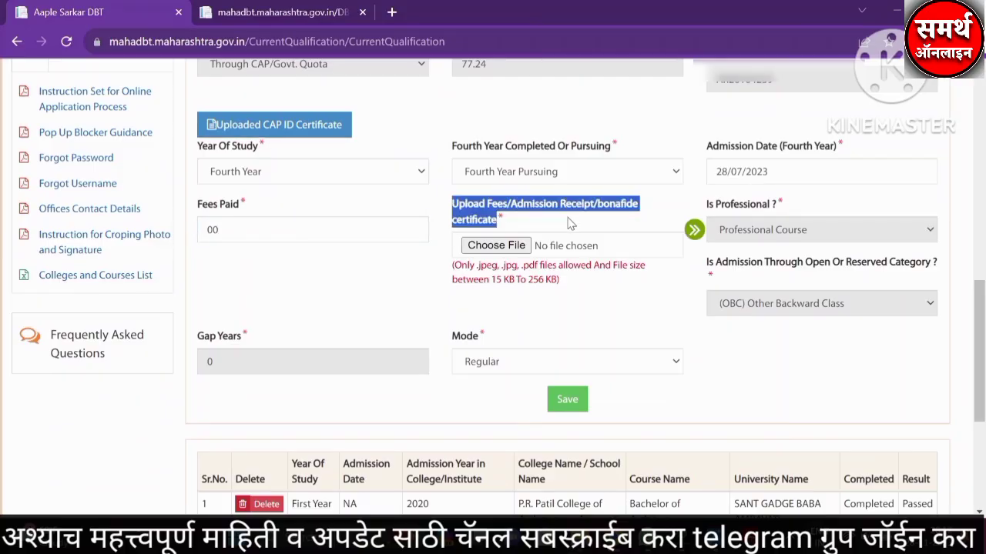
pyautogui.click(522, 246)
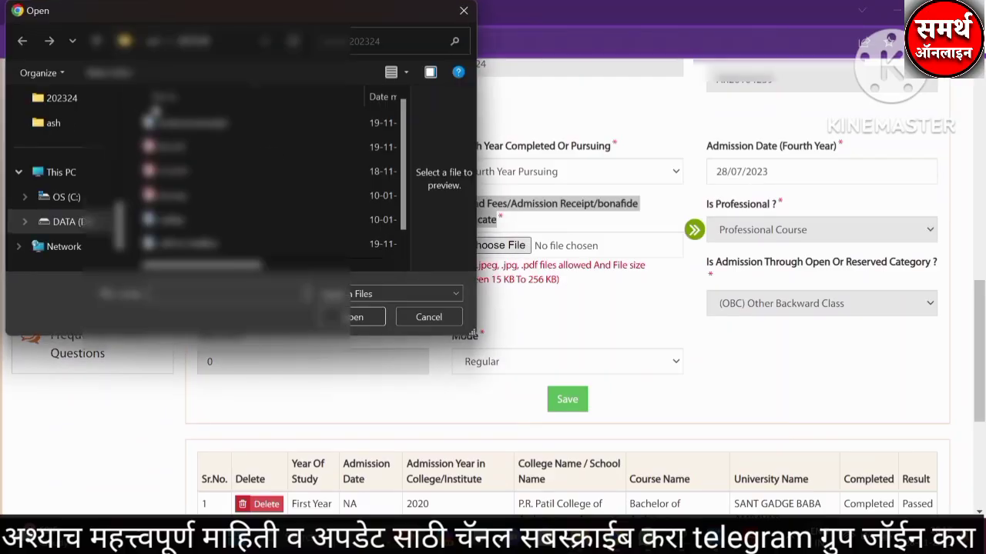
pyautogui.click(352, 318)
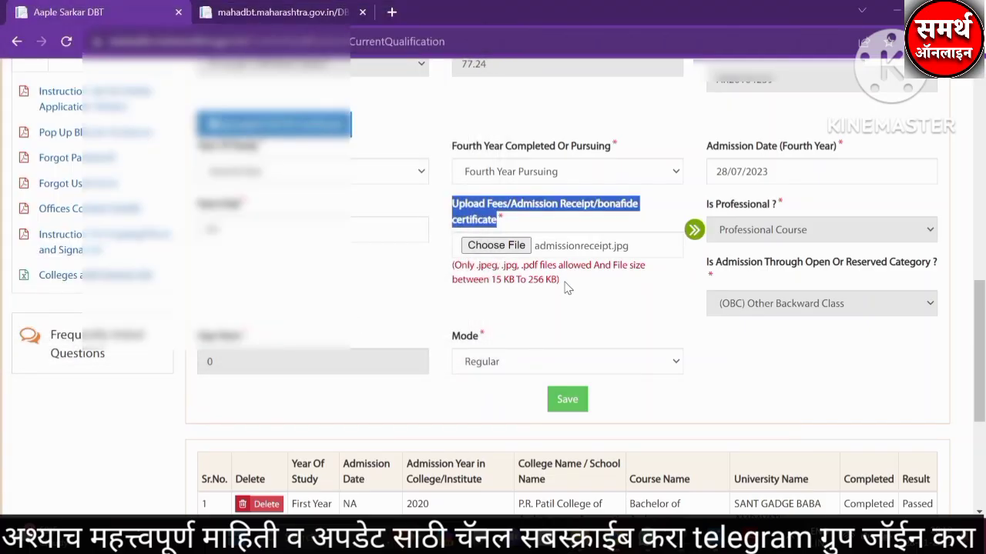
# Step: Check the admission category, save the fourth-year course details and acknowledge the confirmation
pyautogui.scroll(-1, 546, 331)
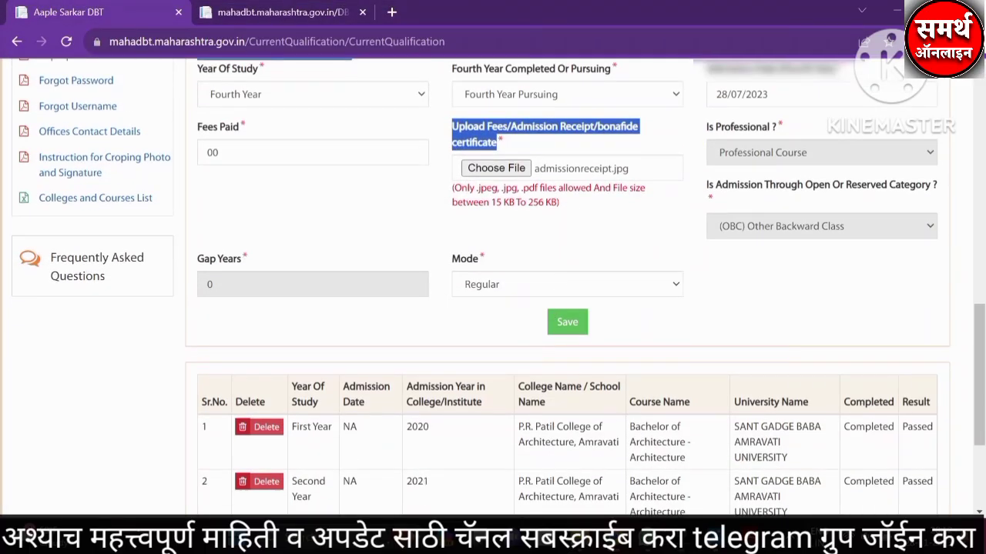
pyautogui.moveTo(723, 227); pyautogui.dragTo(791, 228)
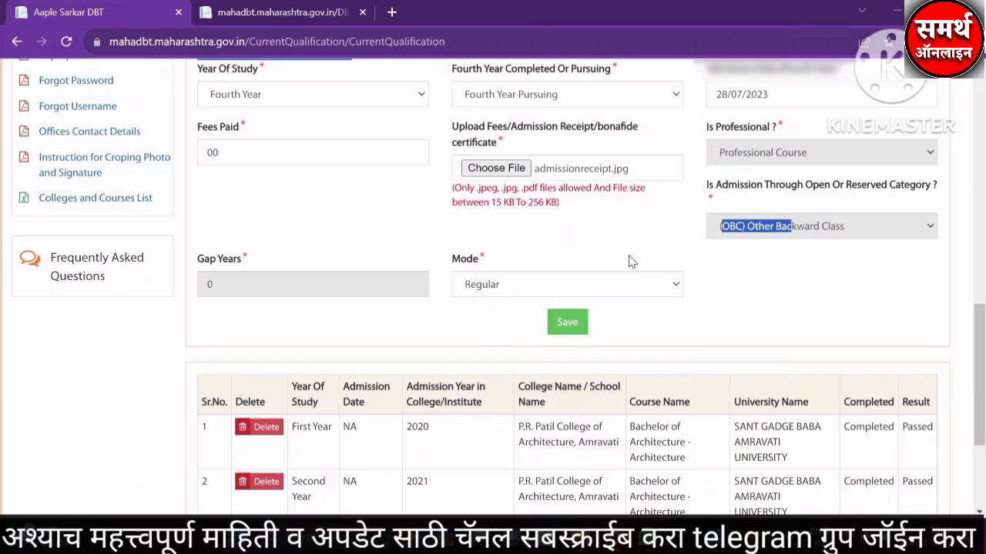
pyautogui.click(568, 327)
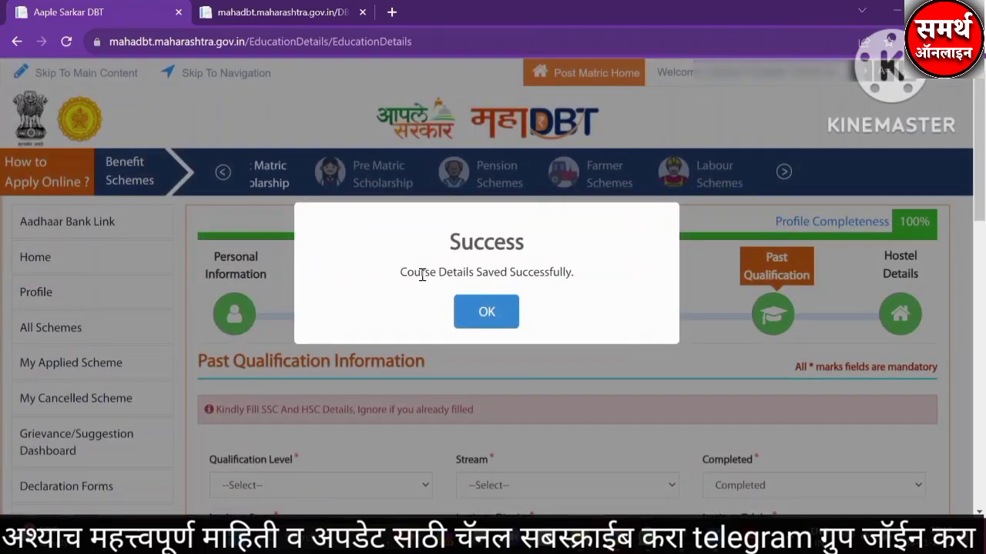
pyautogui.moveTo(422, 275); pyautogui.dragTo(507, 274)
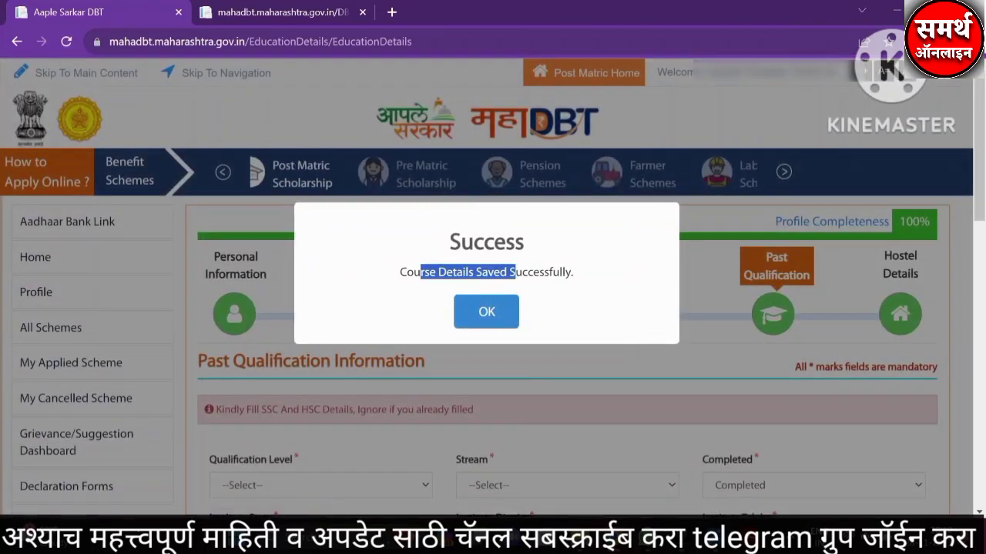
pyautogui.click(469, 312)
# Step: Review the listed F.Y.J.C., H.S.C. and S.S.C. entries in the past qualification information, then proceed to the hostel details
pyautogui.scroll(-1, 485, 317)
pyautogui.scroll(-4, 485, 318)
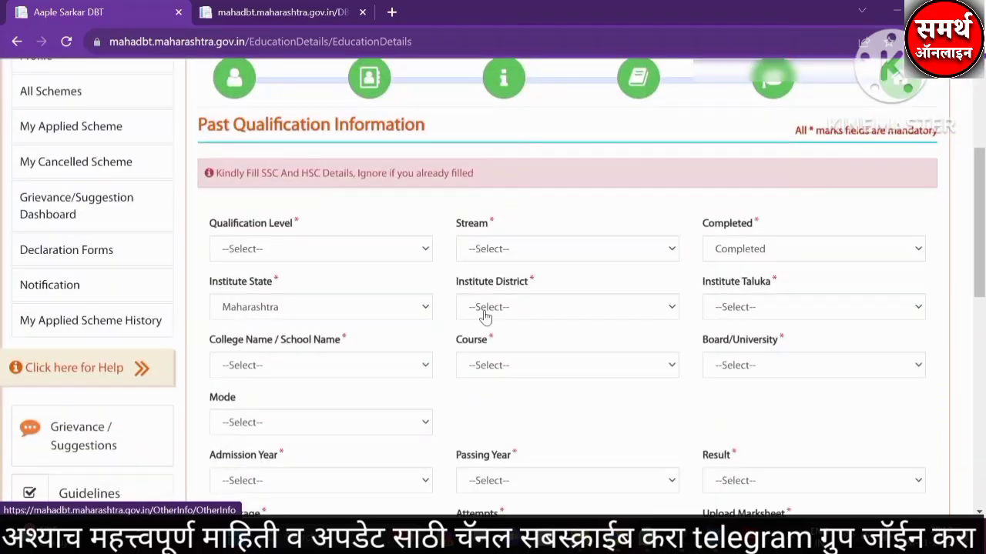
pyautogui.scroll(1, 481, 315)
pyautogui.scroll(-5, 477, 314)
pyautogui.scroll(-1, 359, 302)
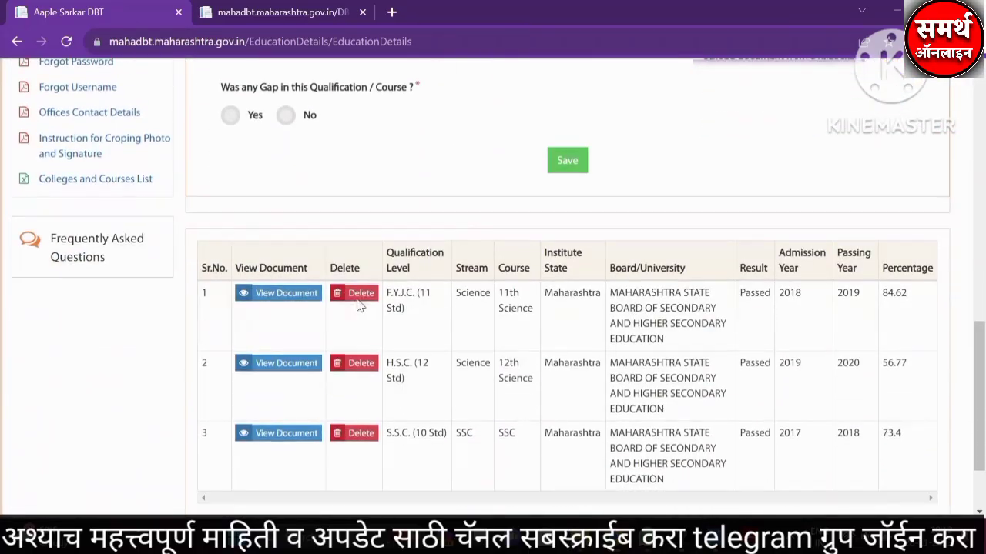
pyautogui.scroll(-1, 410, 257)
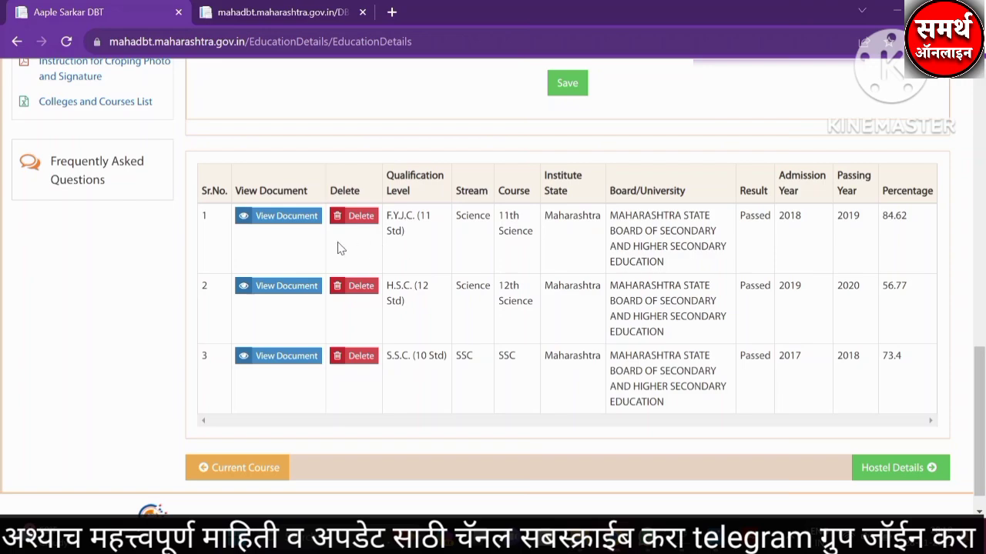
pyautogui.moveTo(390, 216); pyautogui.dragTo(412, 237)
pyautogui.moveTo(401, 286); pyautogui.dragTo(421, 321)
pyautogui.moveTo(394, 357); pyautogui.dragTo(444, 358)
pyautogui.moveTo(401, 286); pyautogui.dragTo(432, 304)
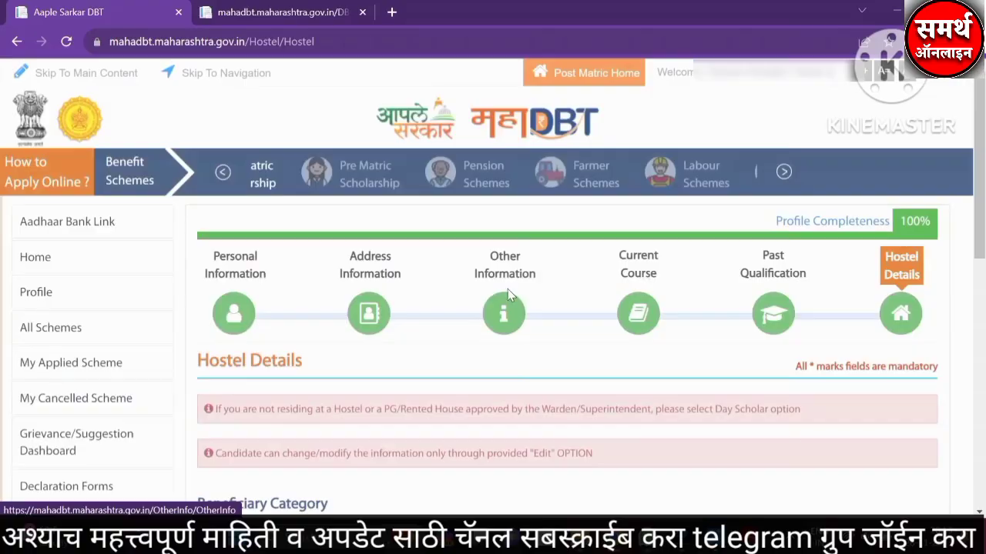
# Step: Choose Day Scholar as the beneficiary category in the hostel details and check the profile completeness
pyautogui.scroll(-4, 446, 285)
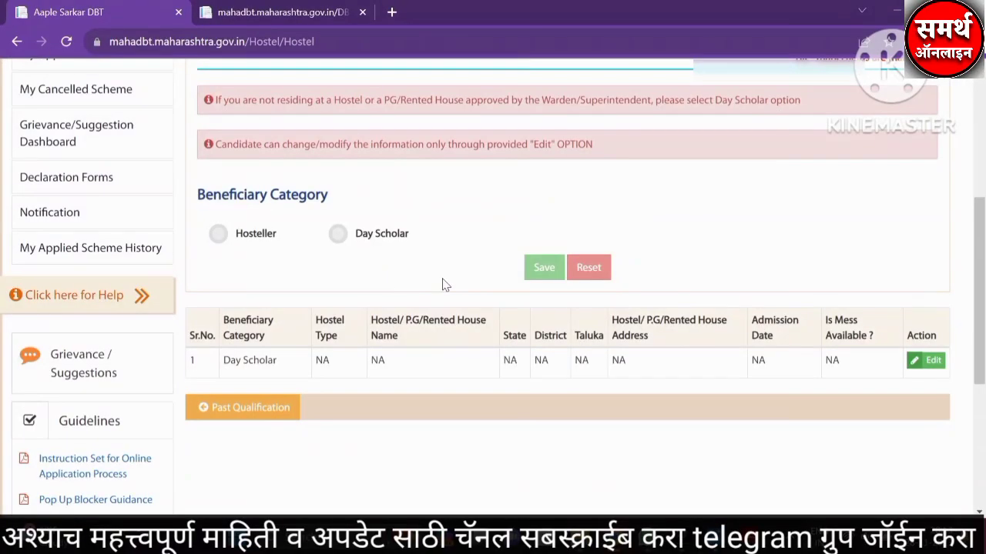
pyautogui.moveTo(229, 195); pyautogui.dragTo(328, 201)
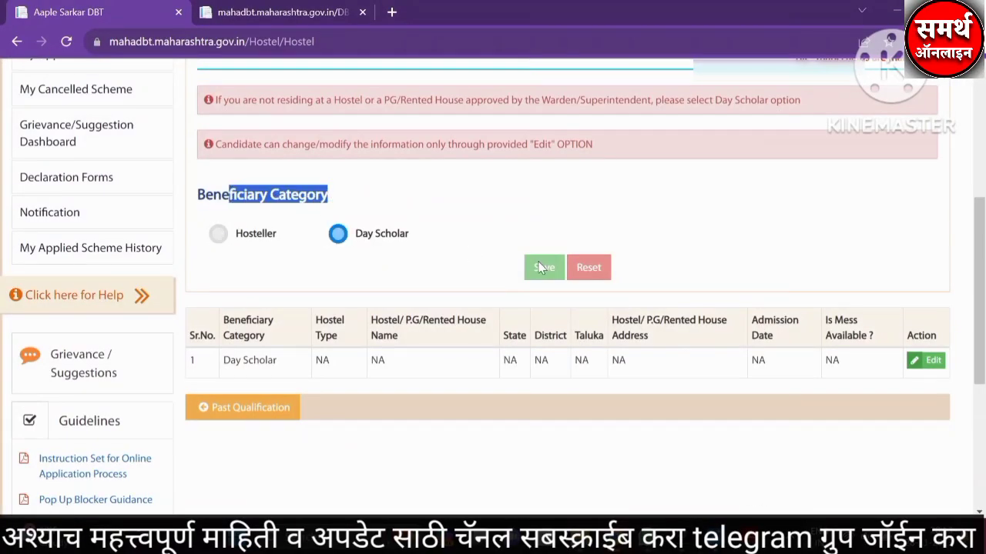
pyautogui.scroll(4, 753, 334)
pyautogui.scroll(-5, 752, 334)
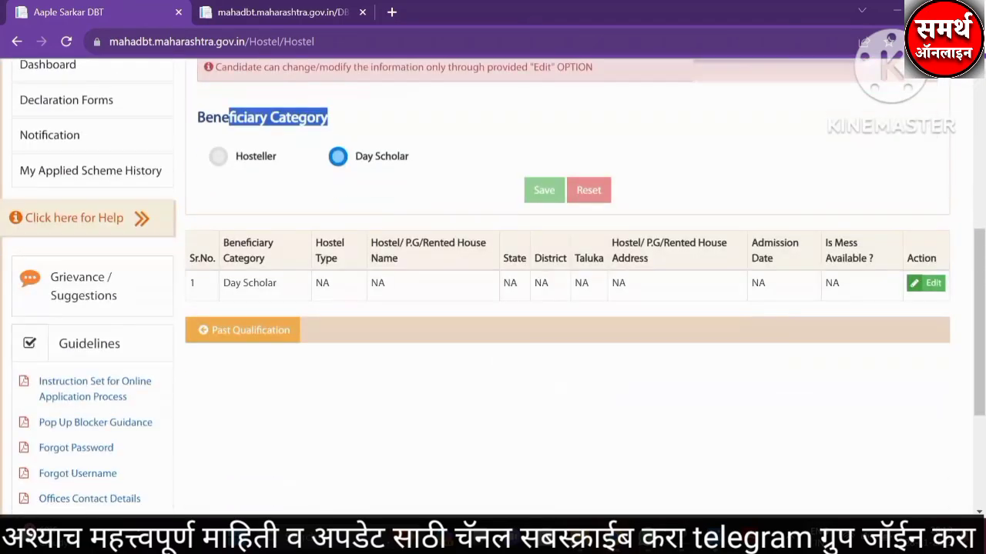
pyautogui.scroll(5, 597, 308)
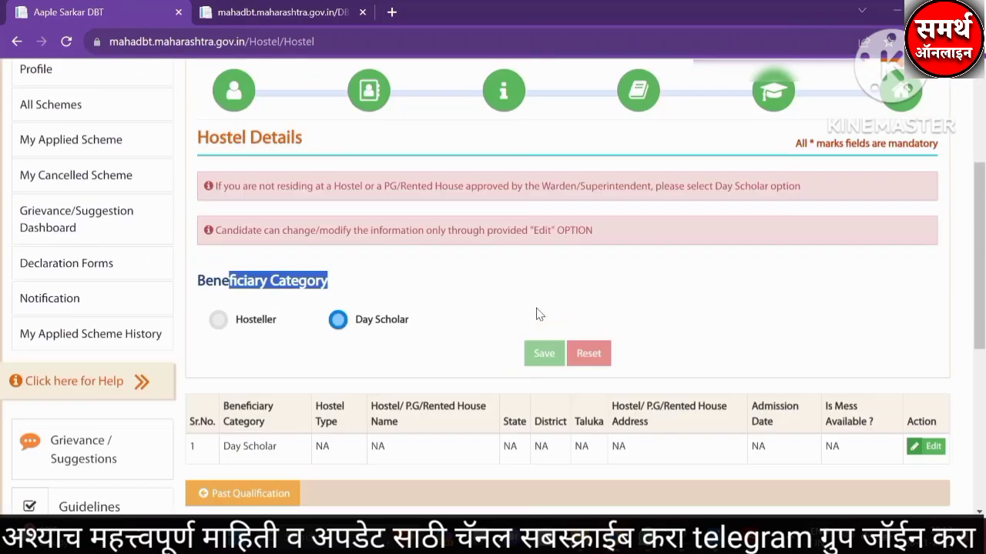
pyautogui.moveTo(786, 213); pyautogui.dragTo(902, 221)
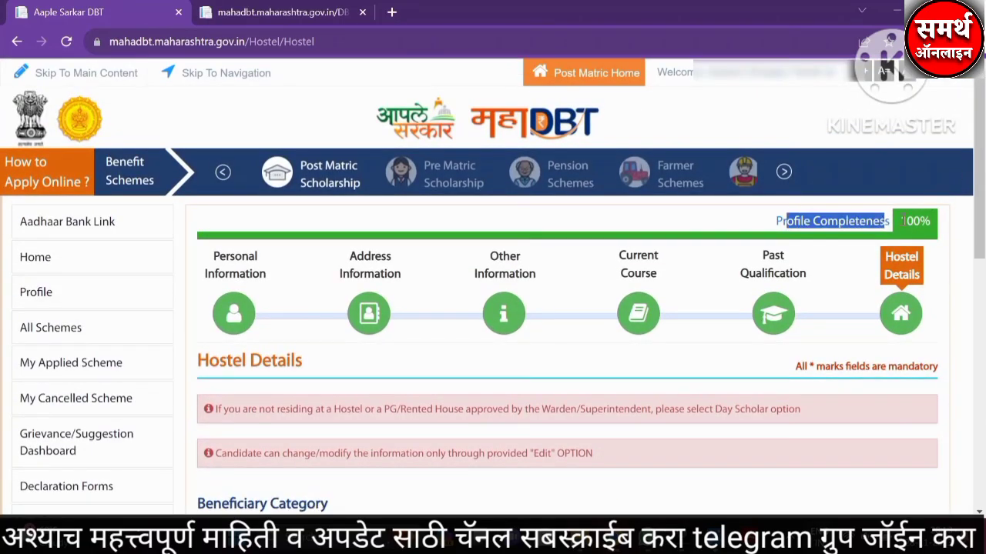
# Step: View the suggested eligible schemes and search the applied scheme history for academic year 2022-23
pyautogui.click(54, 260)
pyautogui.scroll(-4, 136, 253)
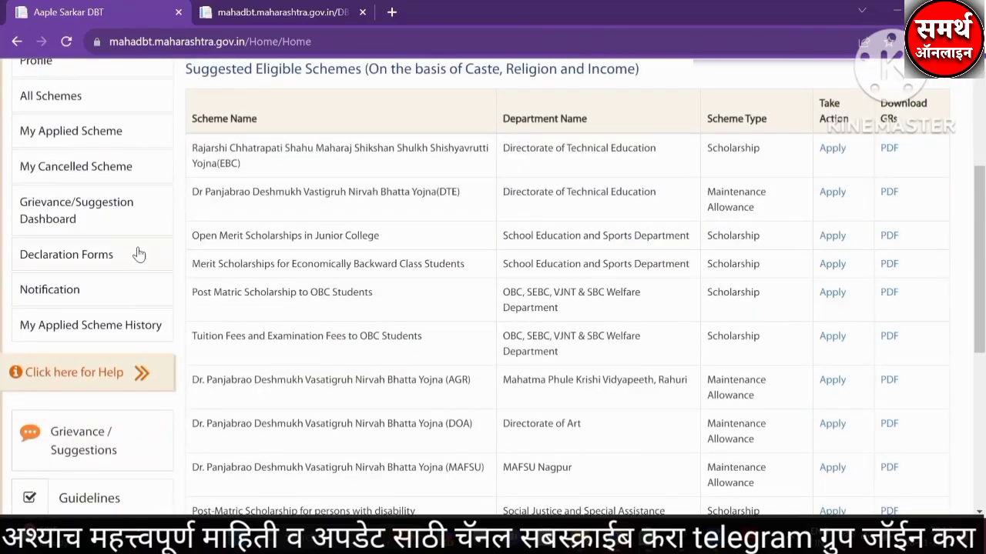
pyautogui.click(85, 251)
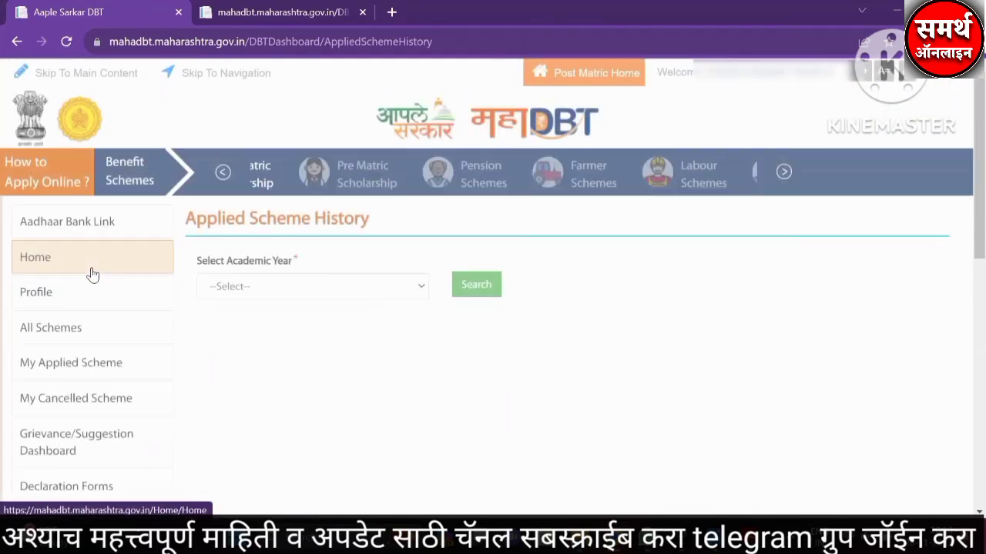
pyautogui.moveTo(201, 261); pyautogui.dragTo(293, 262)
pyautogui.click(281, 289)
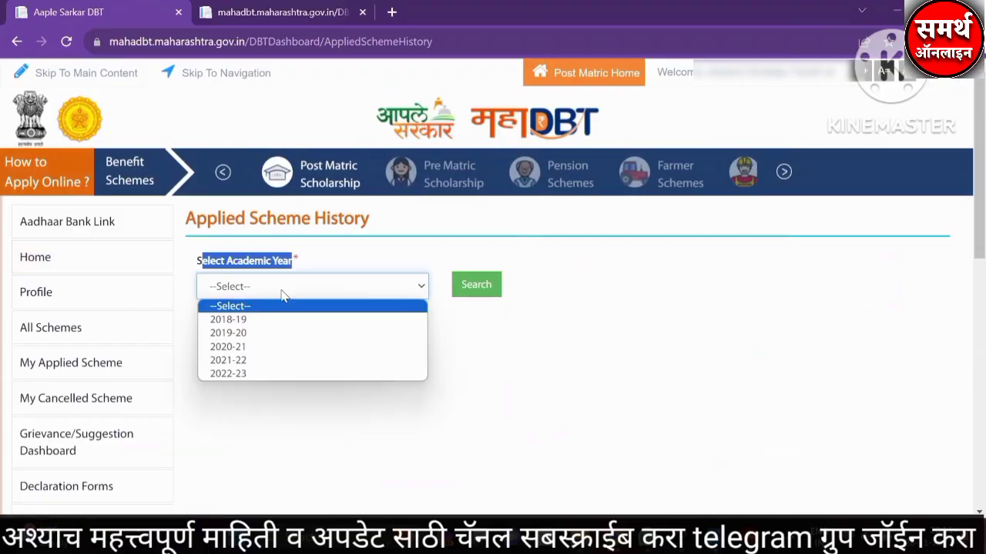
pyautogui.click(242, 374)
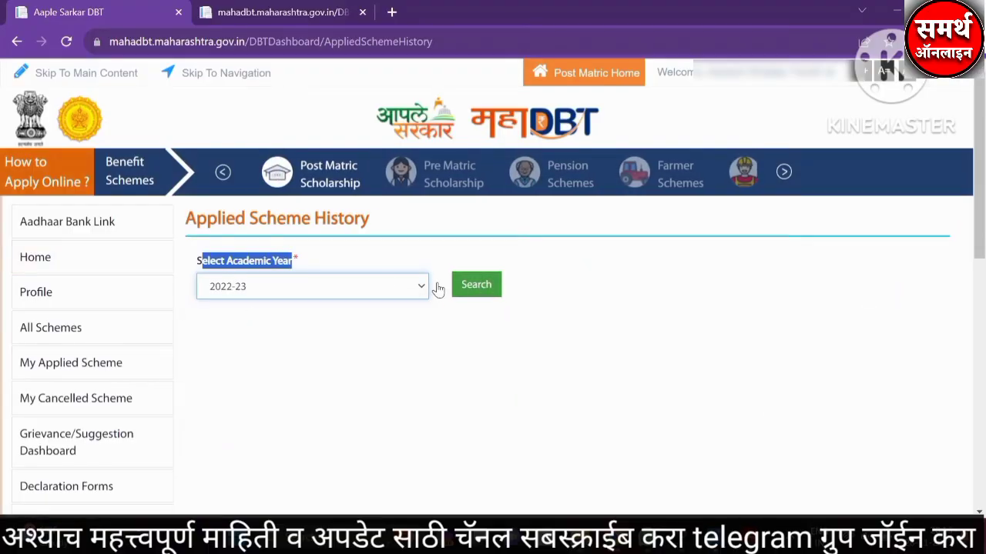
pyautogui.click(496, 295)
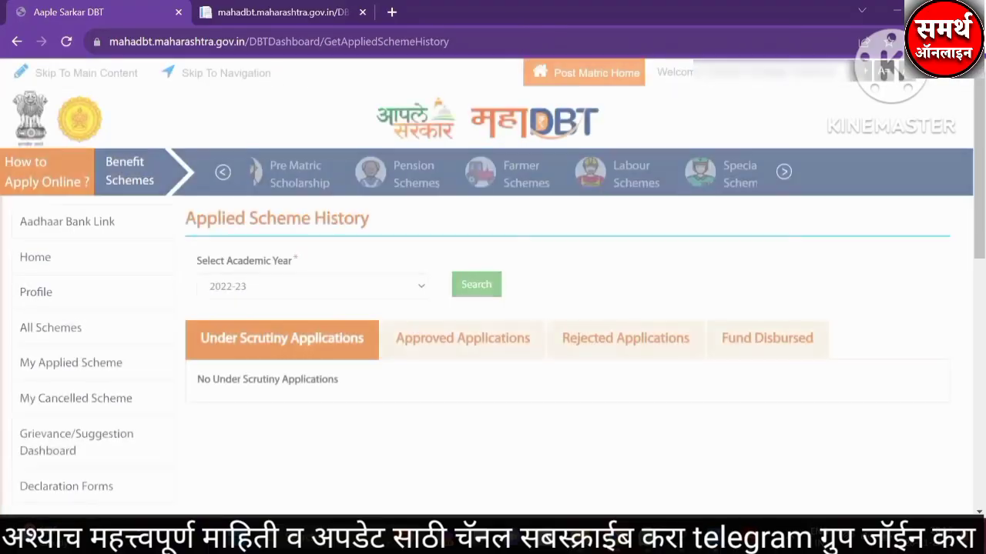
# Step: Show the approved applications and select the application ID of the Post Matric Scholarship to OBC Students
pyautogui.scroll(-1, 458, 289)
pyautogui.click(465, 269)
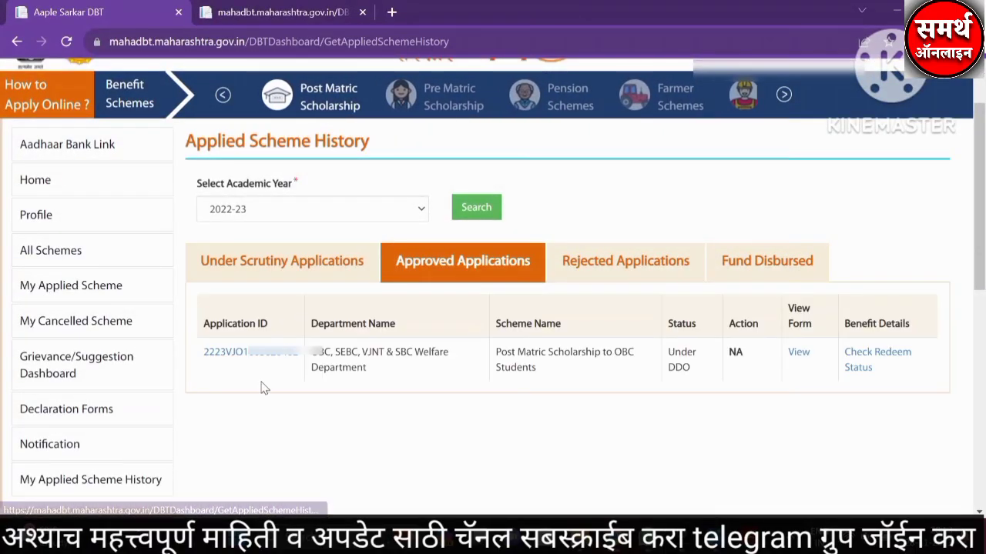
pyautogui.moveTo(302, 362); pyautogui.dragTo(204, 356)
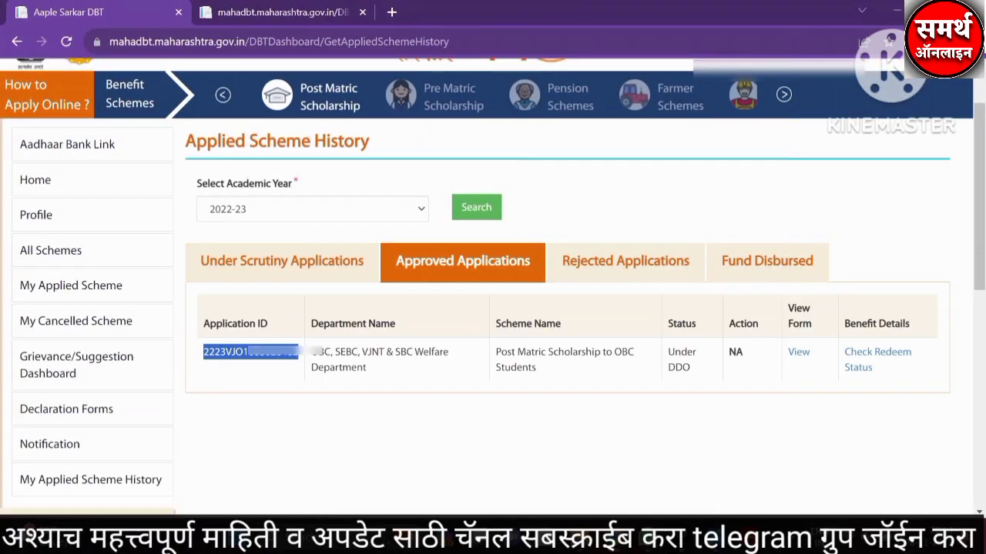
# Step: View the suggested schemes on the home page, then open the list of all post-matric schemes
pyautogui.click(67, 187)
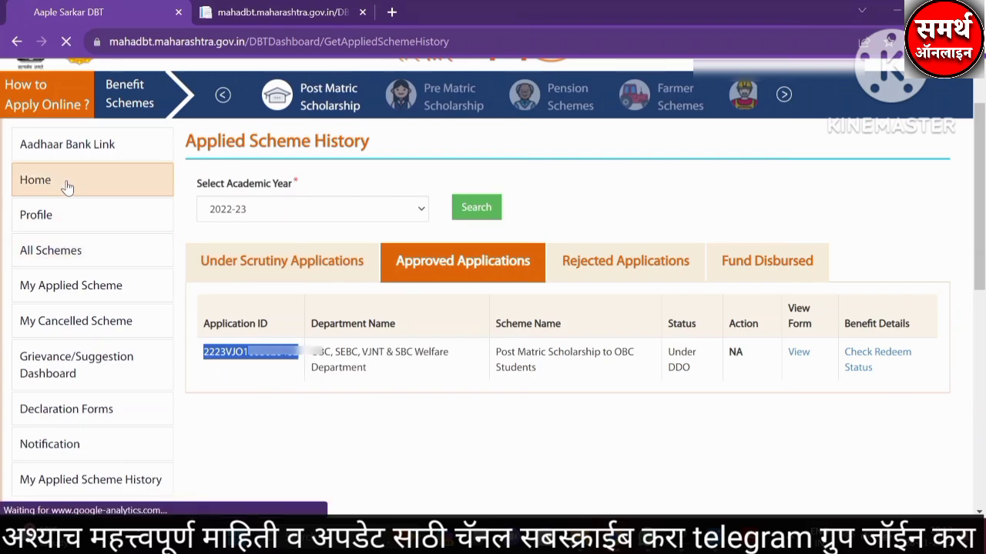
pyautogui.scroll(-1, 67, 216)
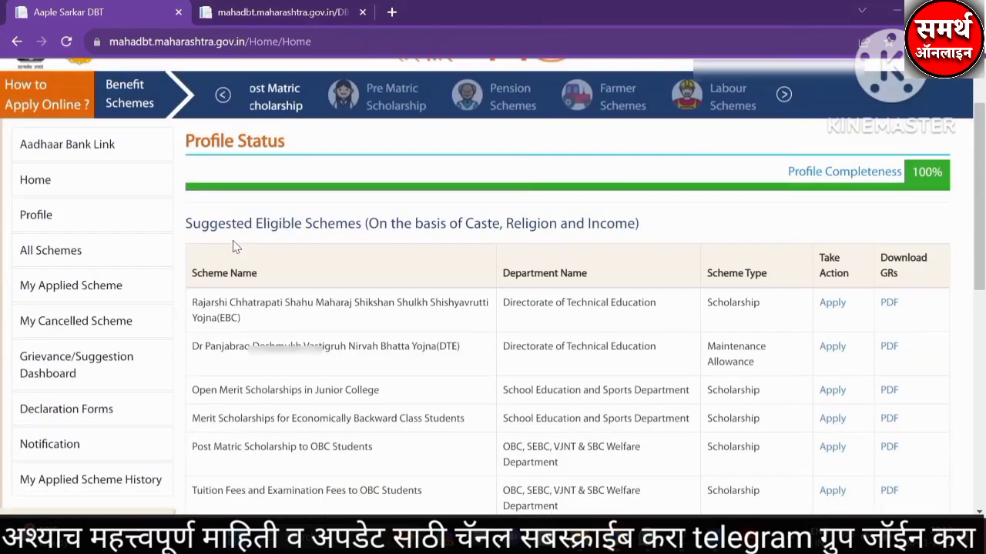
pyautogui.click(68, 251)
pyautogui.scroll(-2, 326, 270)
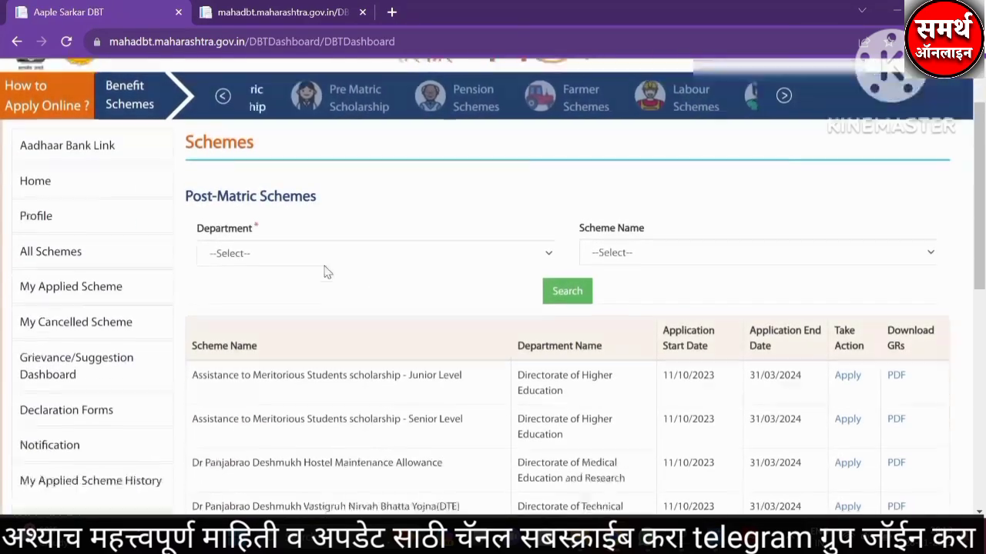
# Step: Search the OBC, SEBC, VJNT & SBC Welfare Department for Post Matric Scholarship to OBC Students and start an application for it
pyautogui.click(370, 175)
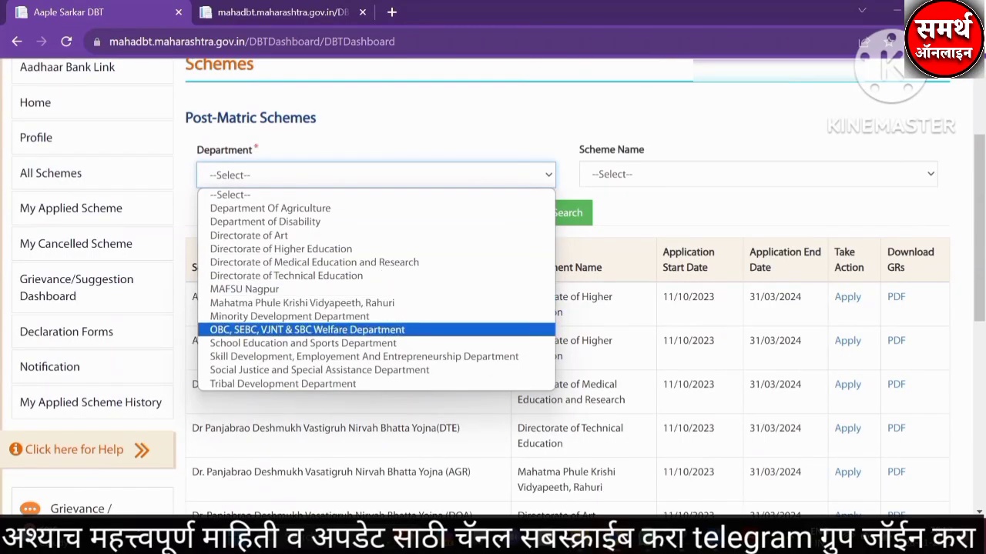
pyautogui.click(270, 331)
pyautogui.click(616, 174)
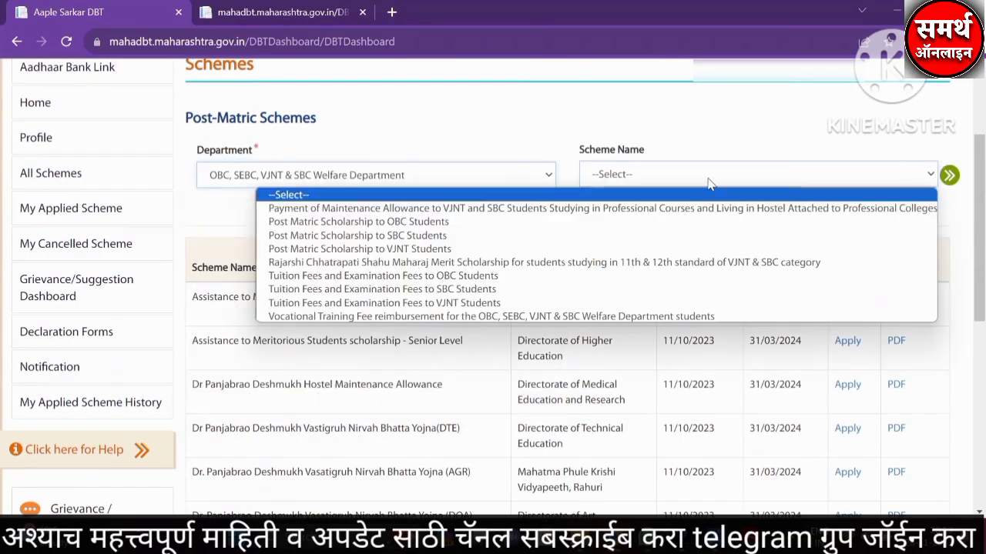
pyautogui.click(368, 222)
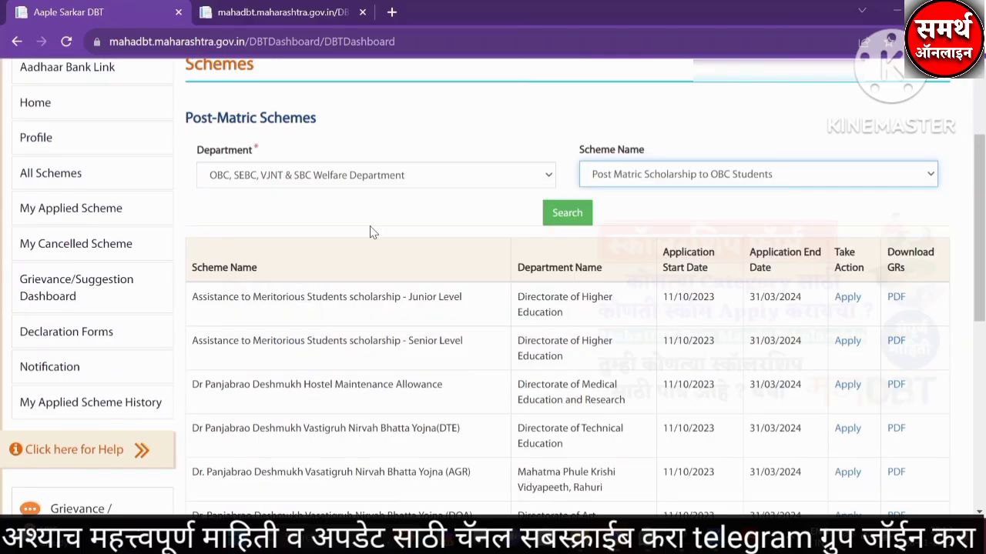
pyautogui.click(567, 212)
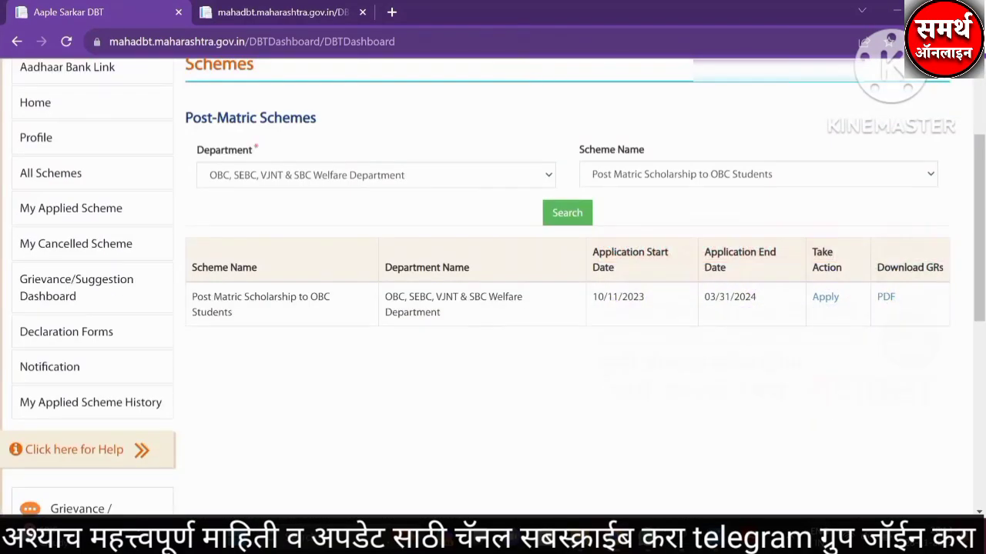
pyautogui.moveTo(225, 297); pyautogui.dragTo(353, 324)
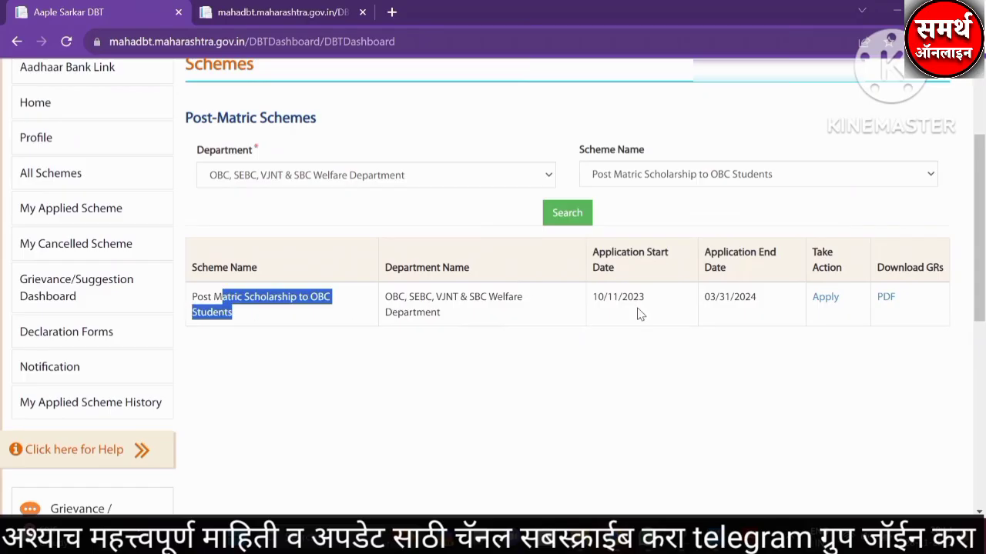
pyautogui.click(826, 298)
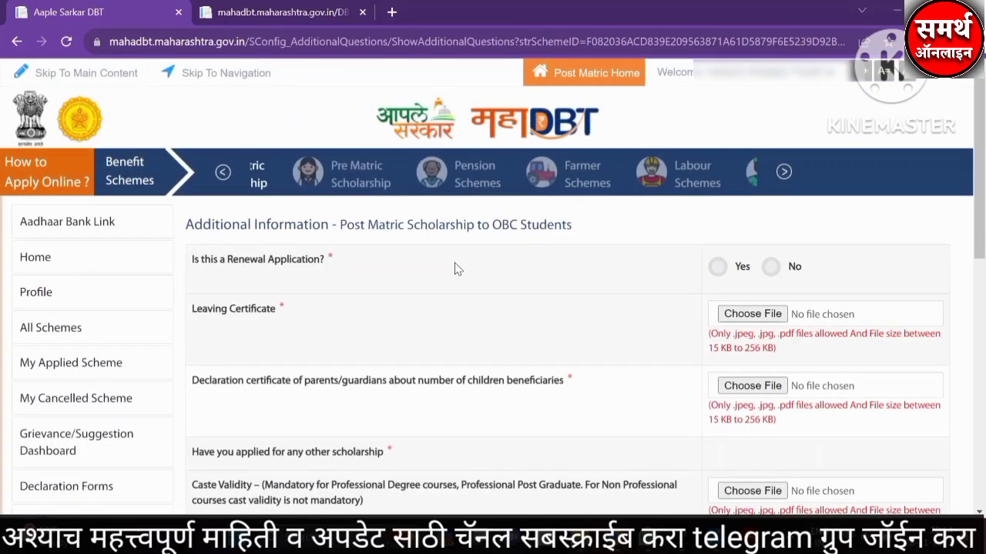
# Step: Answer Yes to the renewal application question and paste the last year's MahaEschol application ID
pyautogui.scroll(-1, 454, 268)
pyautogui.moveTo(220, 182); pyautogui.dragTo(326, 182)
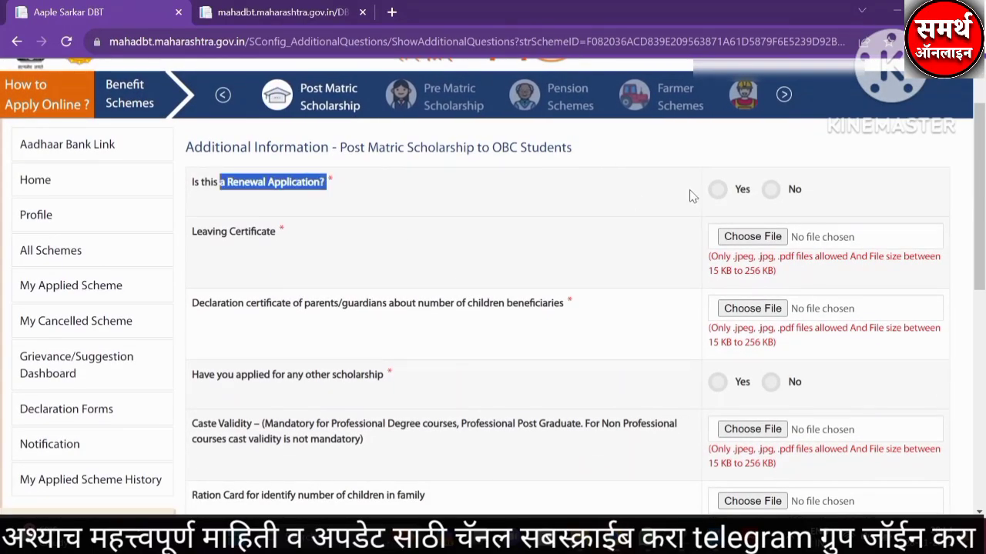
pyautogui.click(717, 189)
pyautogui.click(753, 233)
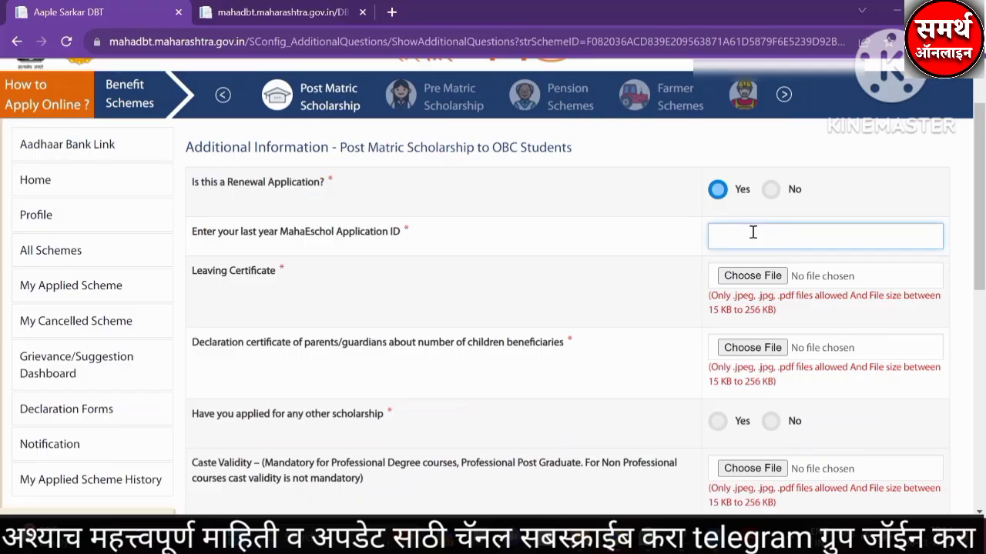
pyautogui.hotkey('ctrl', 'v')
# Step: Upload leaving.pdf as the Leaving Certificate and point out the permitted file types and size
pyautogui.scroll(-2, 493, 288)
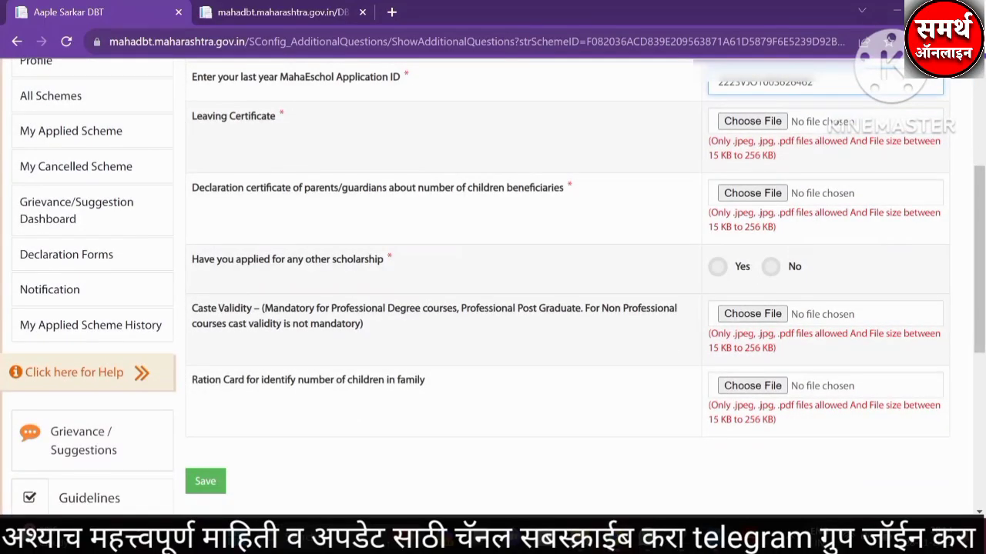
pyautogui.moveTo(222, 117); pyautogui.dragTo(322, 135)
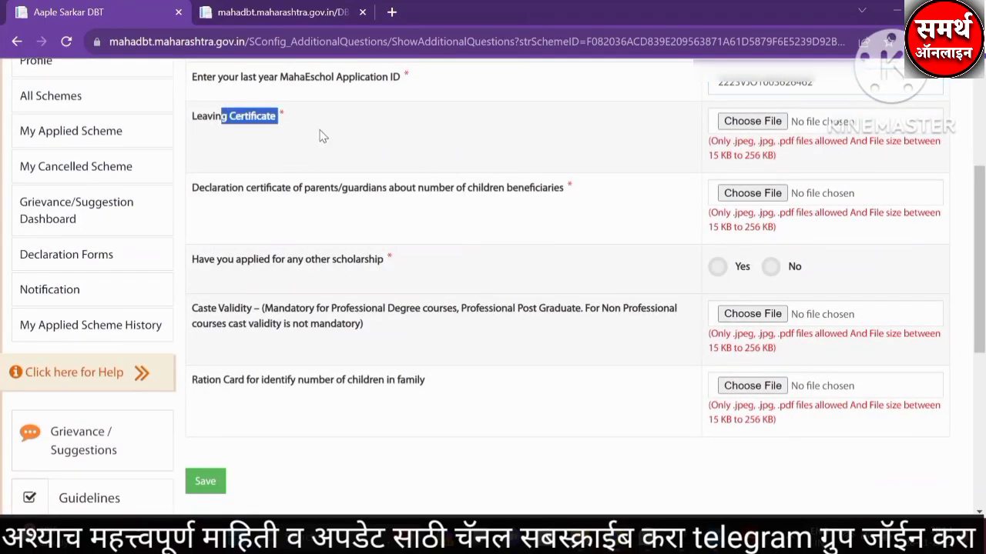
pyautogui.click(747, 123)
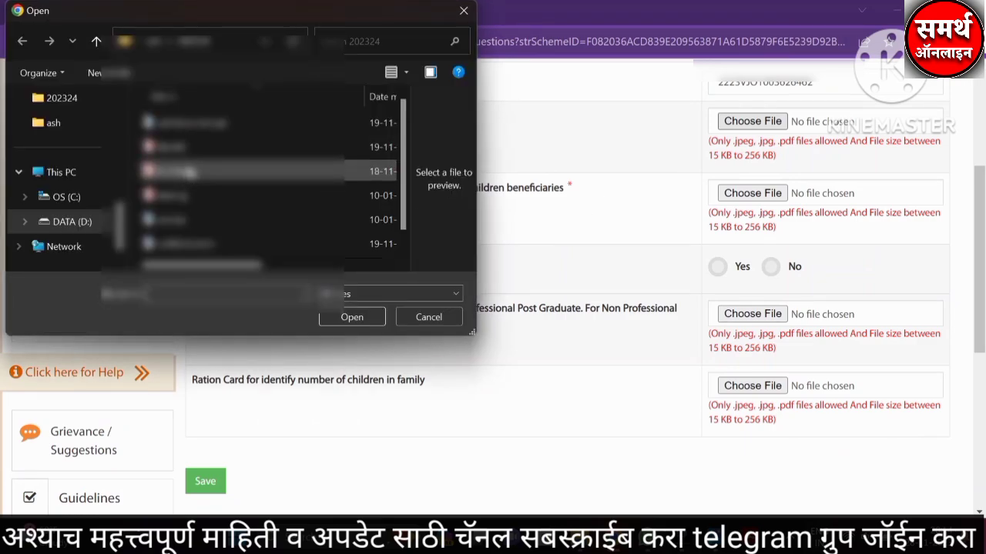
pyautogui.click(193, 196)
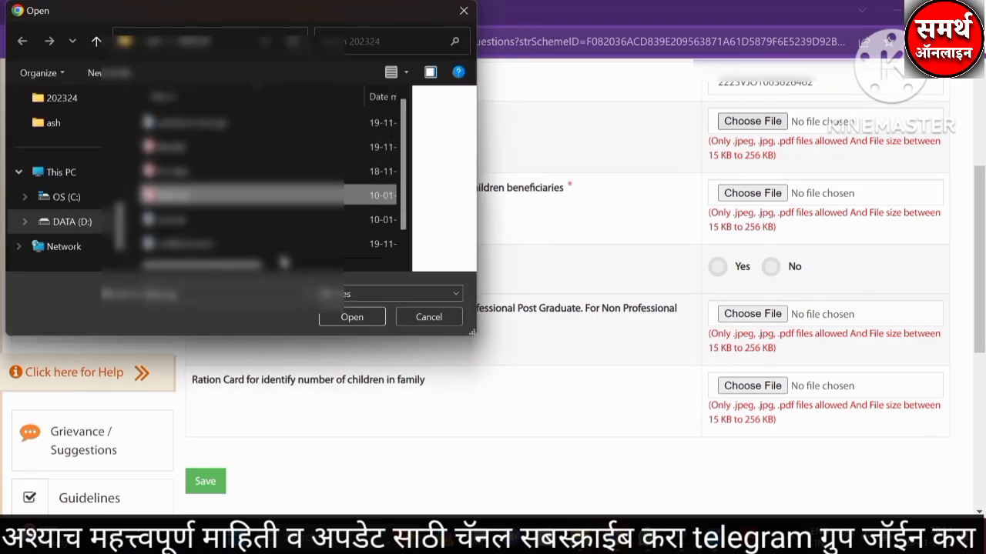
pyautogui.click(352, 317)
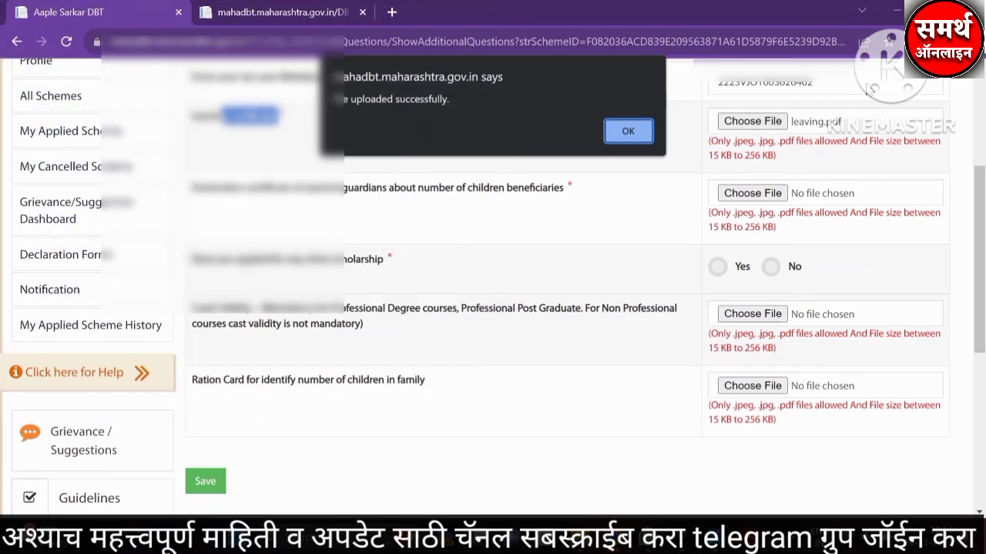
pyautogui.click(627, 132)
pyautogui.moveTo(714, 142); pyautogui.dragTo(769, 157)
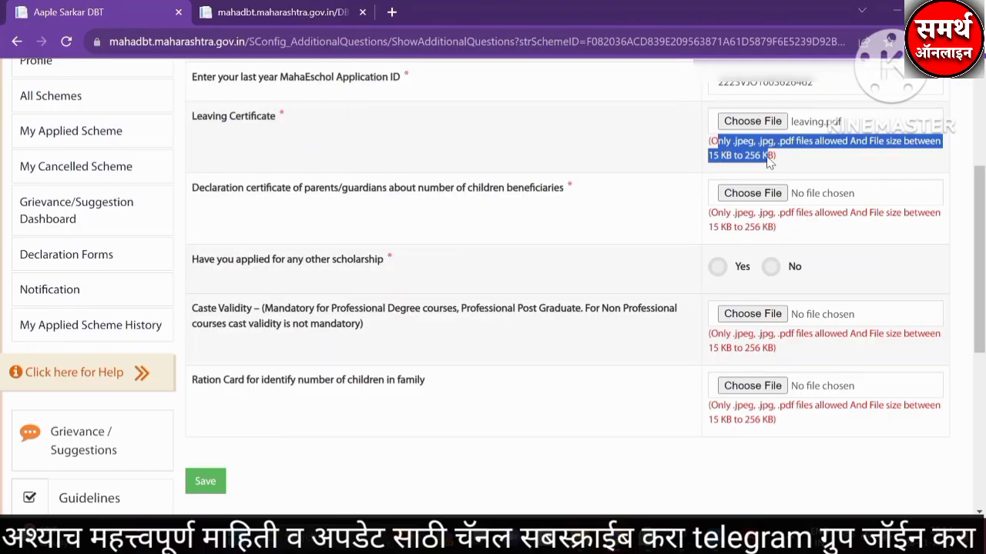
# Step: Upload selfdeclaration.jpg as the parents/guardians' declaration certificate about the number of children beneficiaries
pyautogui.moveTo(262, 188); pyautogui.dragTo(671, 202)
pyautogui.click(747, 195)
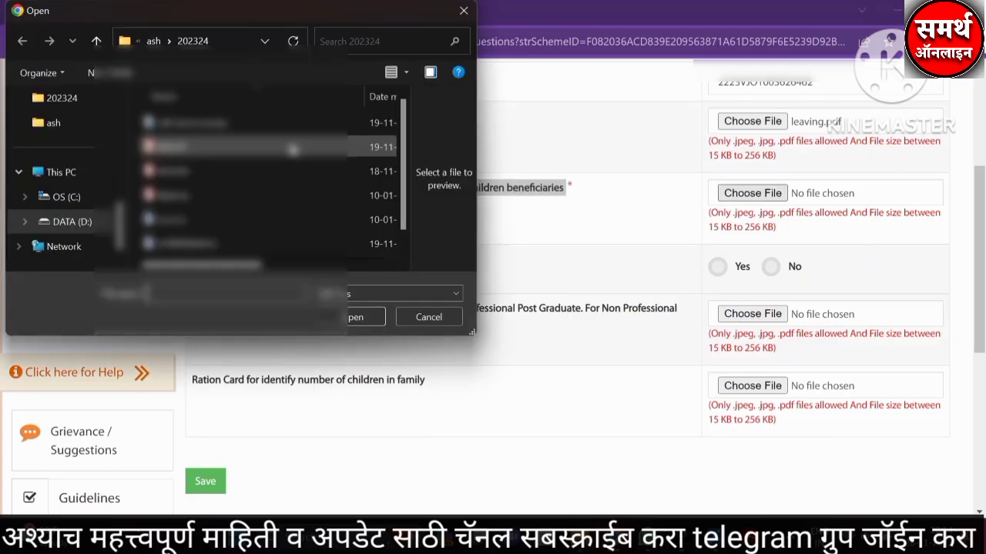
pyautogui.click(200, 245)
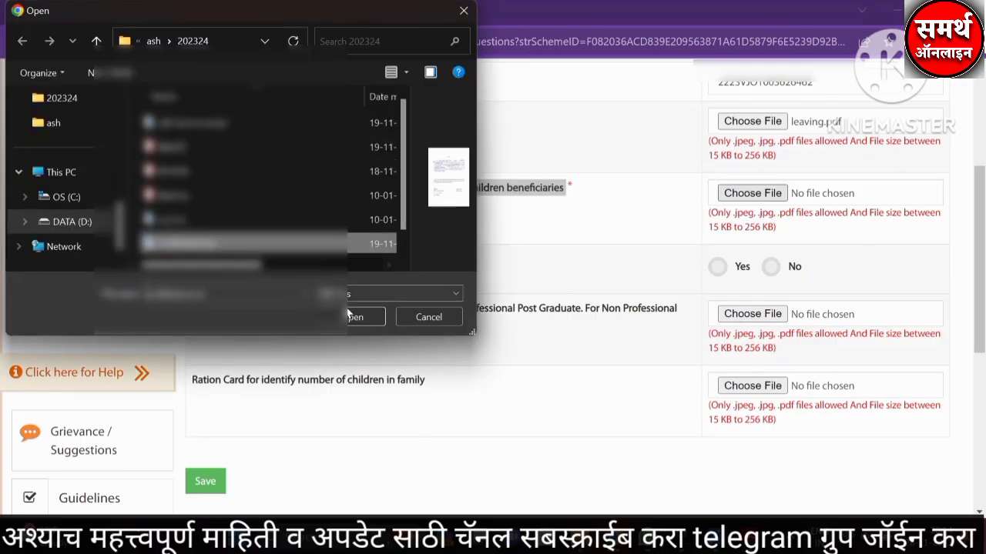
pyautogui.click(352, 316)
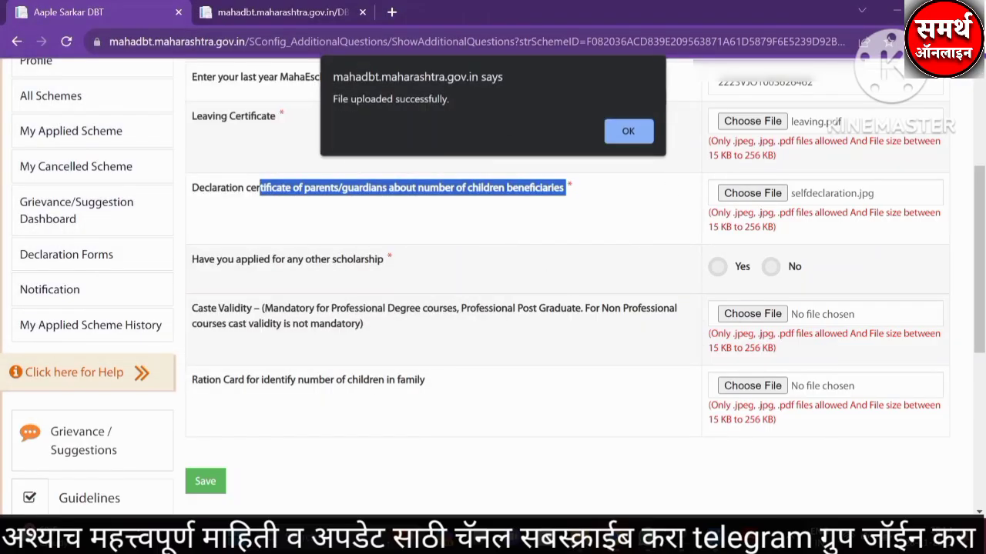
pyautogui.click(628, 131)
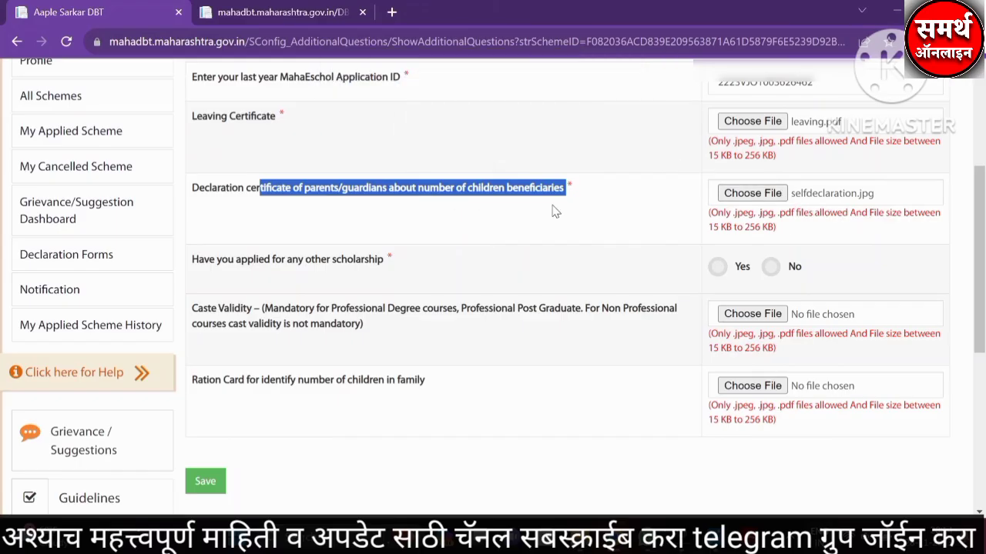
# Step: Answer No to the question about having applied for any other scholarship
pyautogui.moveTo(283, 260); pyautogui.dragTo(384, 265)
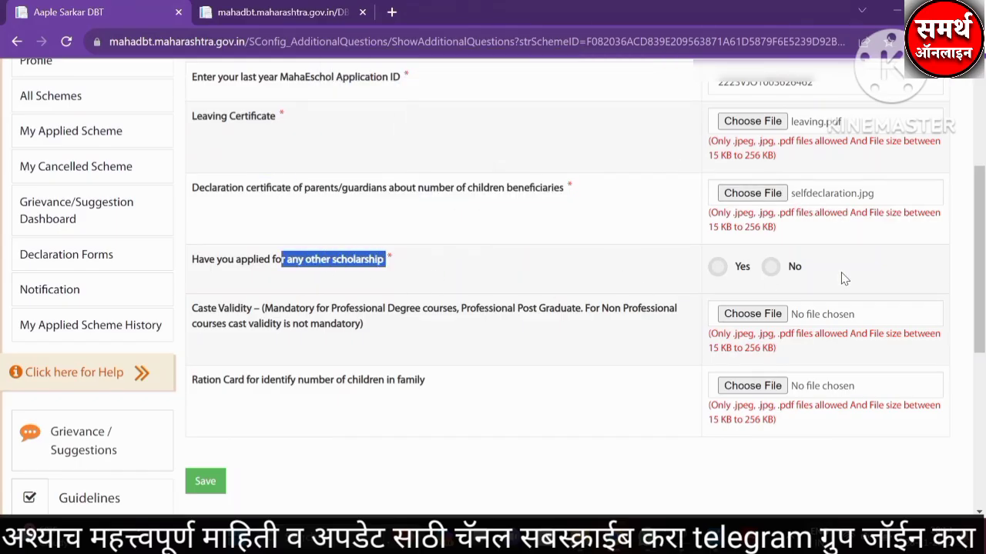
pyautogui.click(717, 266)
pyautogui.click(771, 266)
# Step: Review which courses require the Caste Validity document and upload validity.pdf for it
pyautogui.scroll(-1, 323, 254)
pyautogui.moveTo(225, 231); pyautogui.dragTo(741, 240)
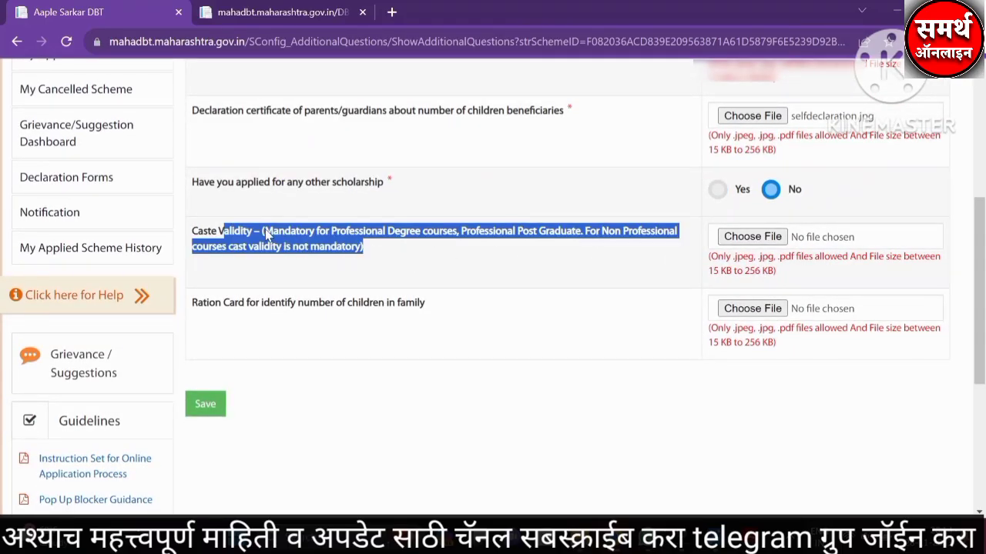
pyautogui.click(318, 235)
pyautogui.moveTo(339, 234); pyautogui.dragTo(583, 244)
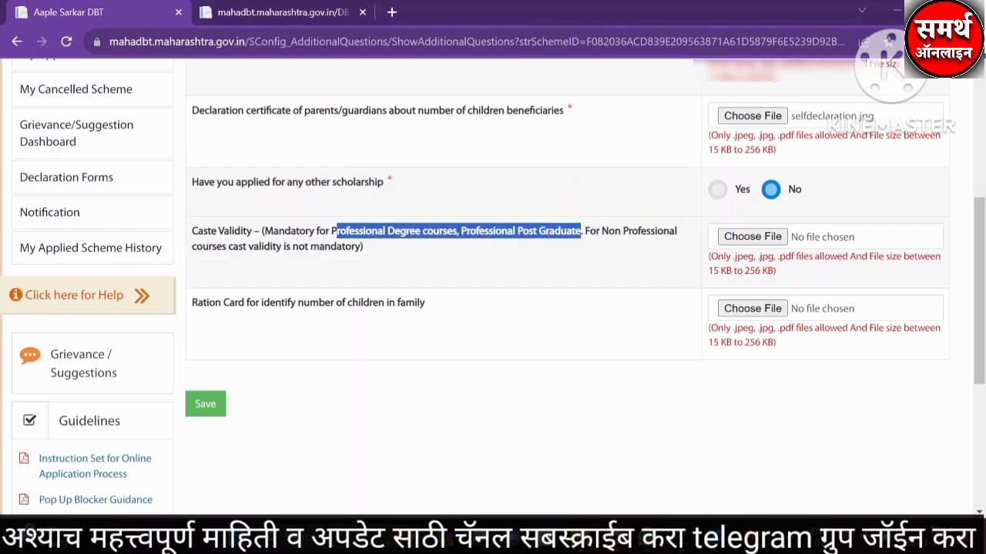
pyautogui.click(589, 245)
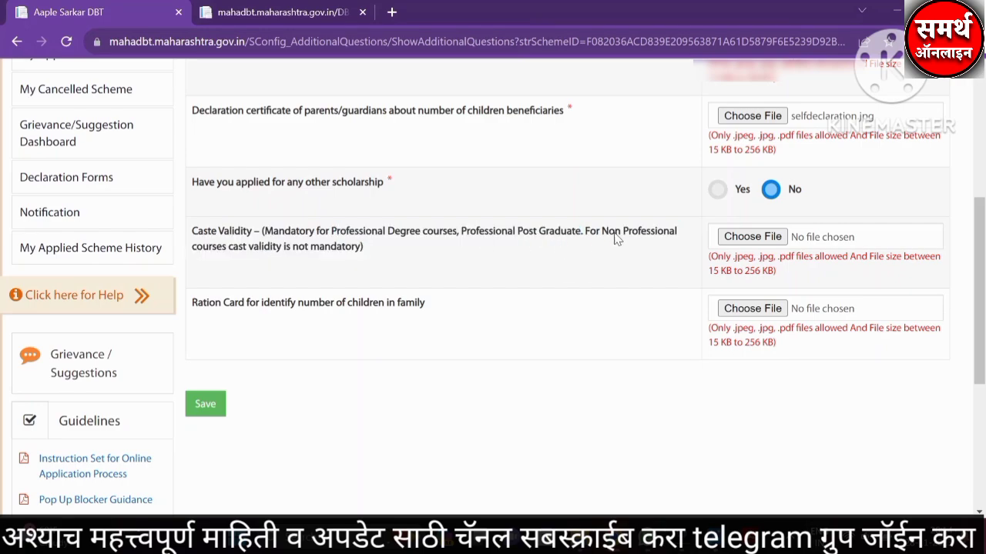
pyautogui.moveTo(611, 233); pyautogui.dragTo(678, 242)
pyautogui.click(778, 237)
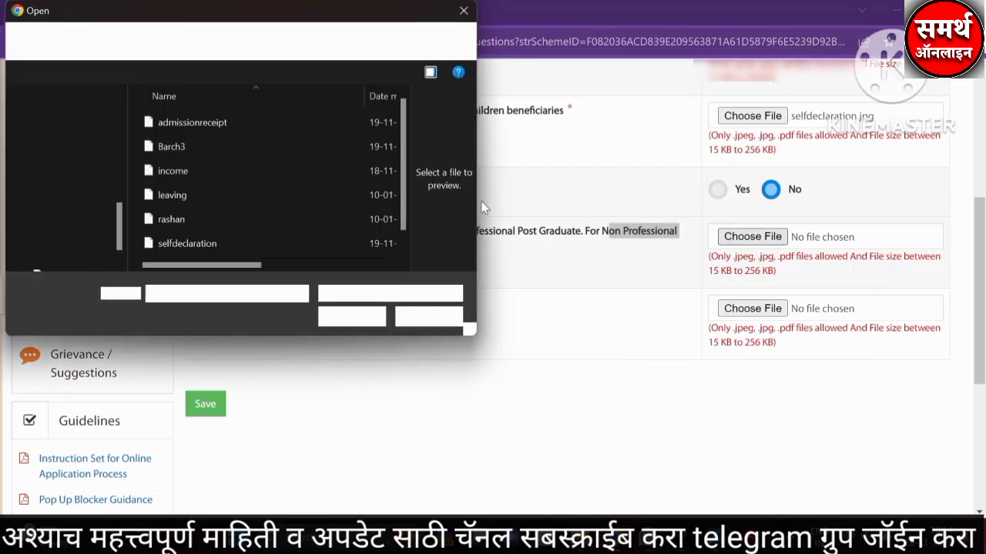
pyautogui.click(213, 248)
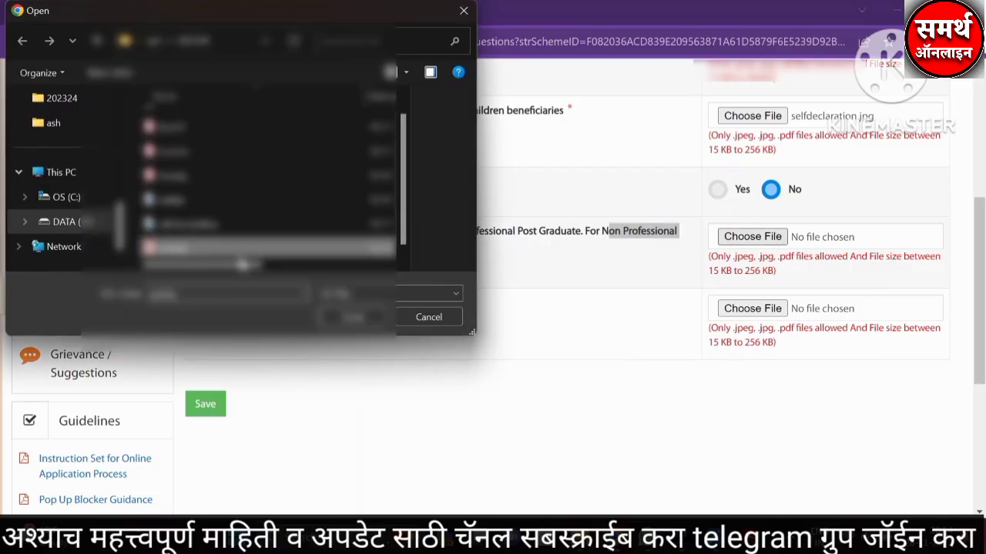
pyautogui.click(352, 317)
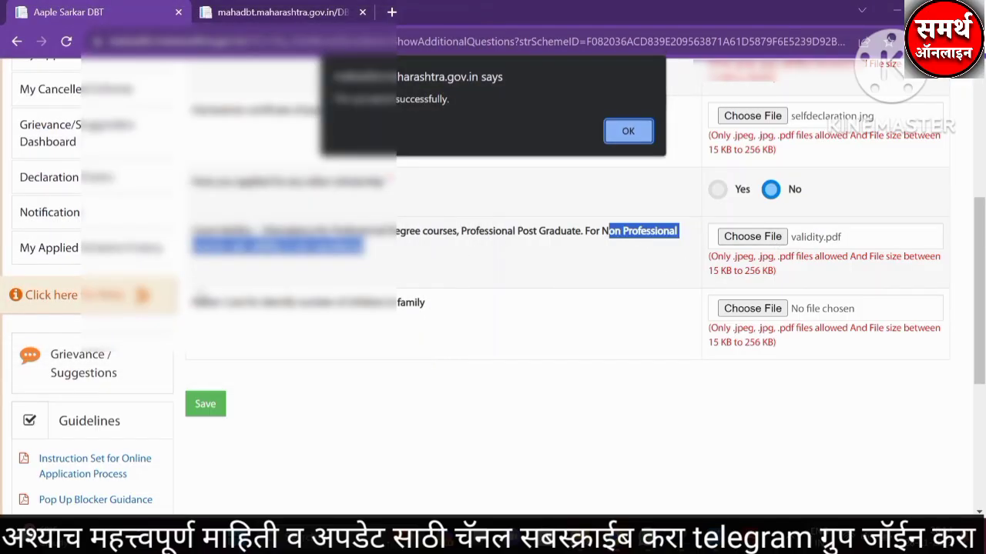
pyautogui.moveTo(354, 100); pyautogui.dragTo(450, 99)
pyautogui.click(629, 131)
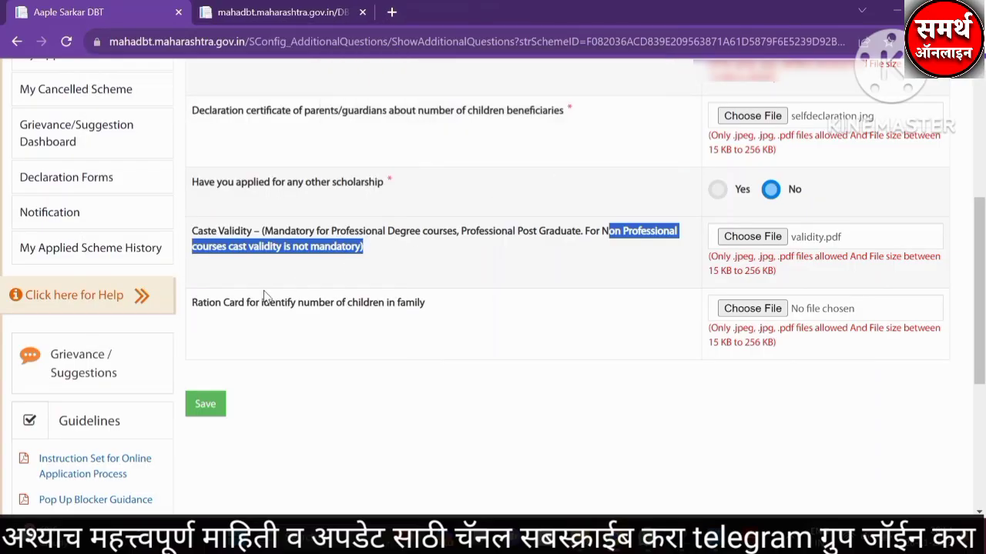
# Step: Upload rashan.jpg as the ration card identifying the number of children in the family
pyautogui.click(324, 307)
pyautogui.moveTo(229, 303); pyautogui.dragTo(358, 302)
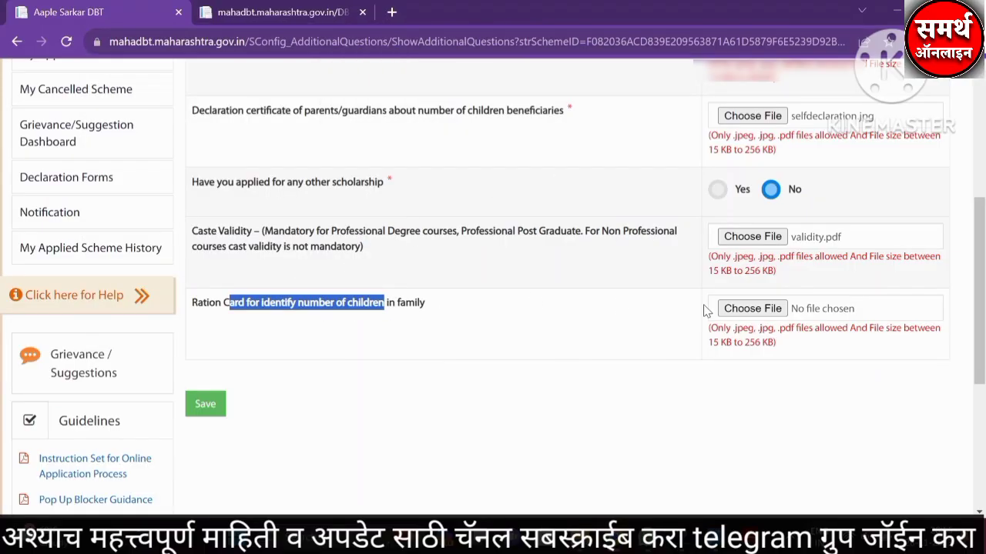
pyautogui.click(752, 309)
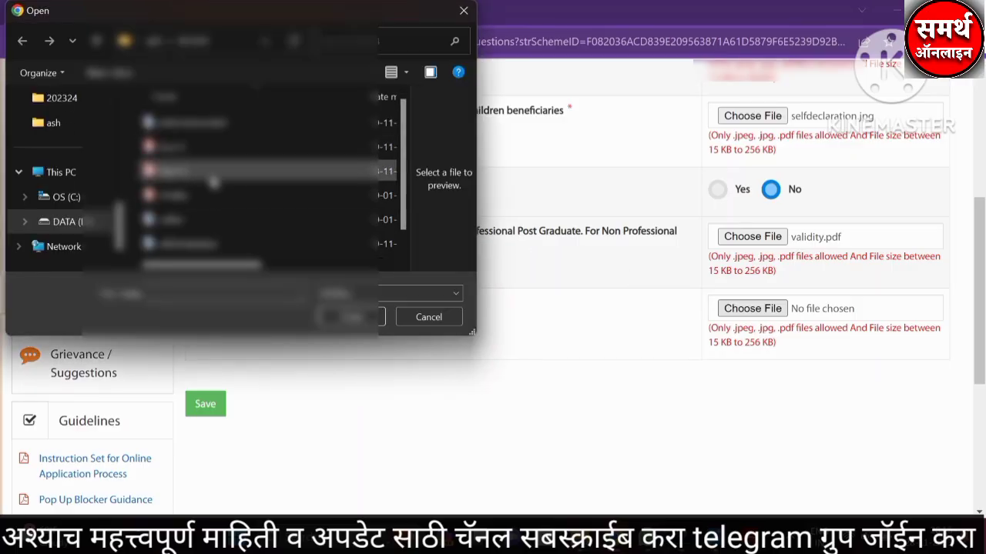
pyautogui.click(198, 219)
pyautogui.click(350, 317)
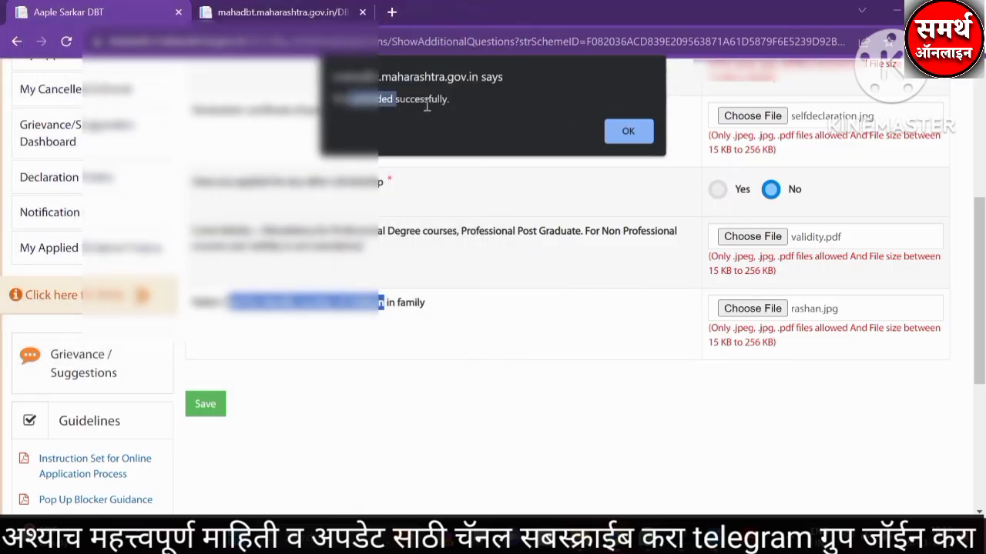
pyautogui.click(628, 130)
pyautogui.scroll(-1, 618, 300)
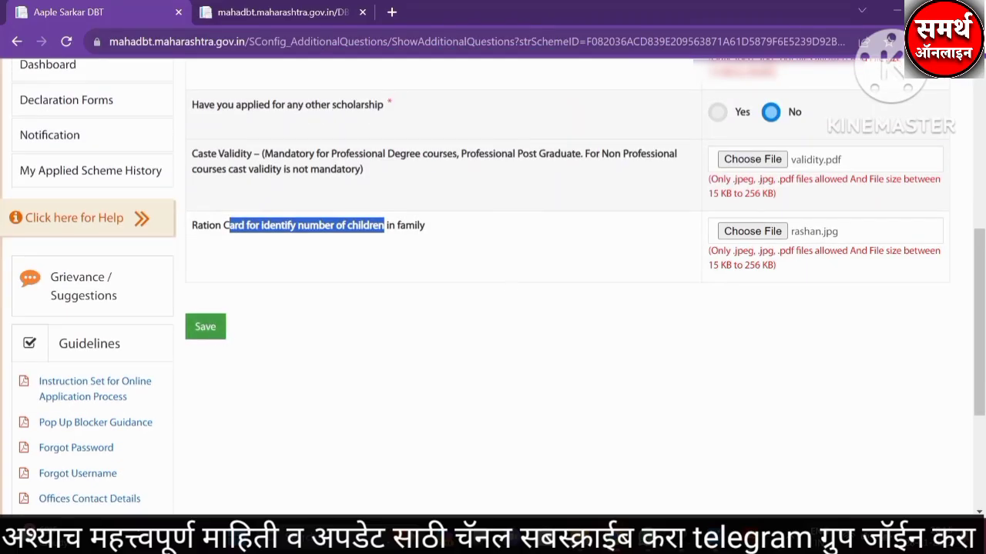